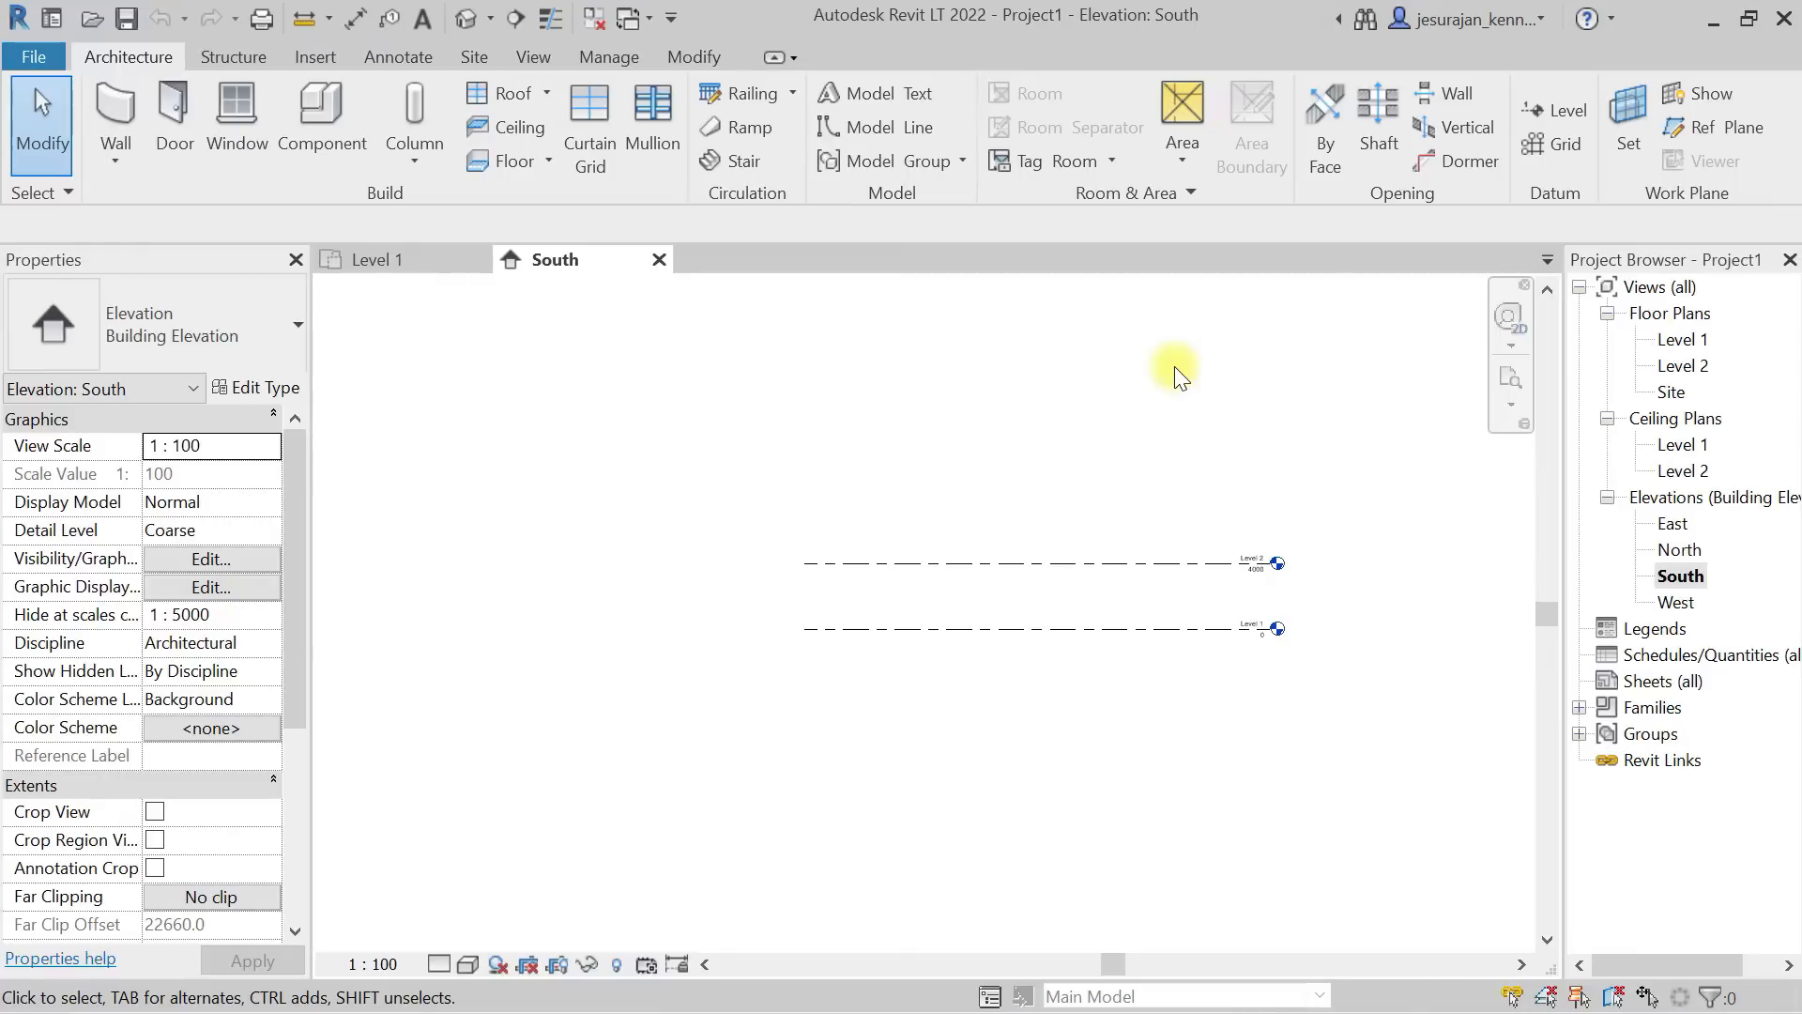
# On the Level 1 floor plan, create a rectangular Generic 150mm floor of about 252 m² between the elevation markers
pyautogui.doubleClick(1682, 340)
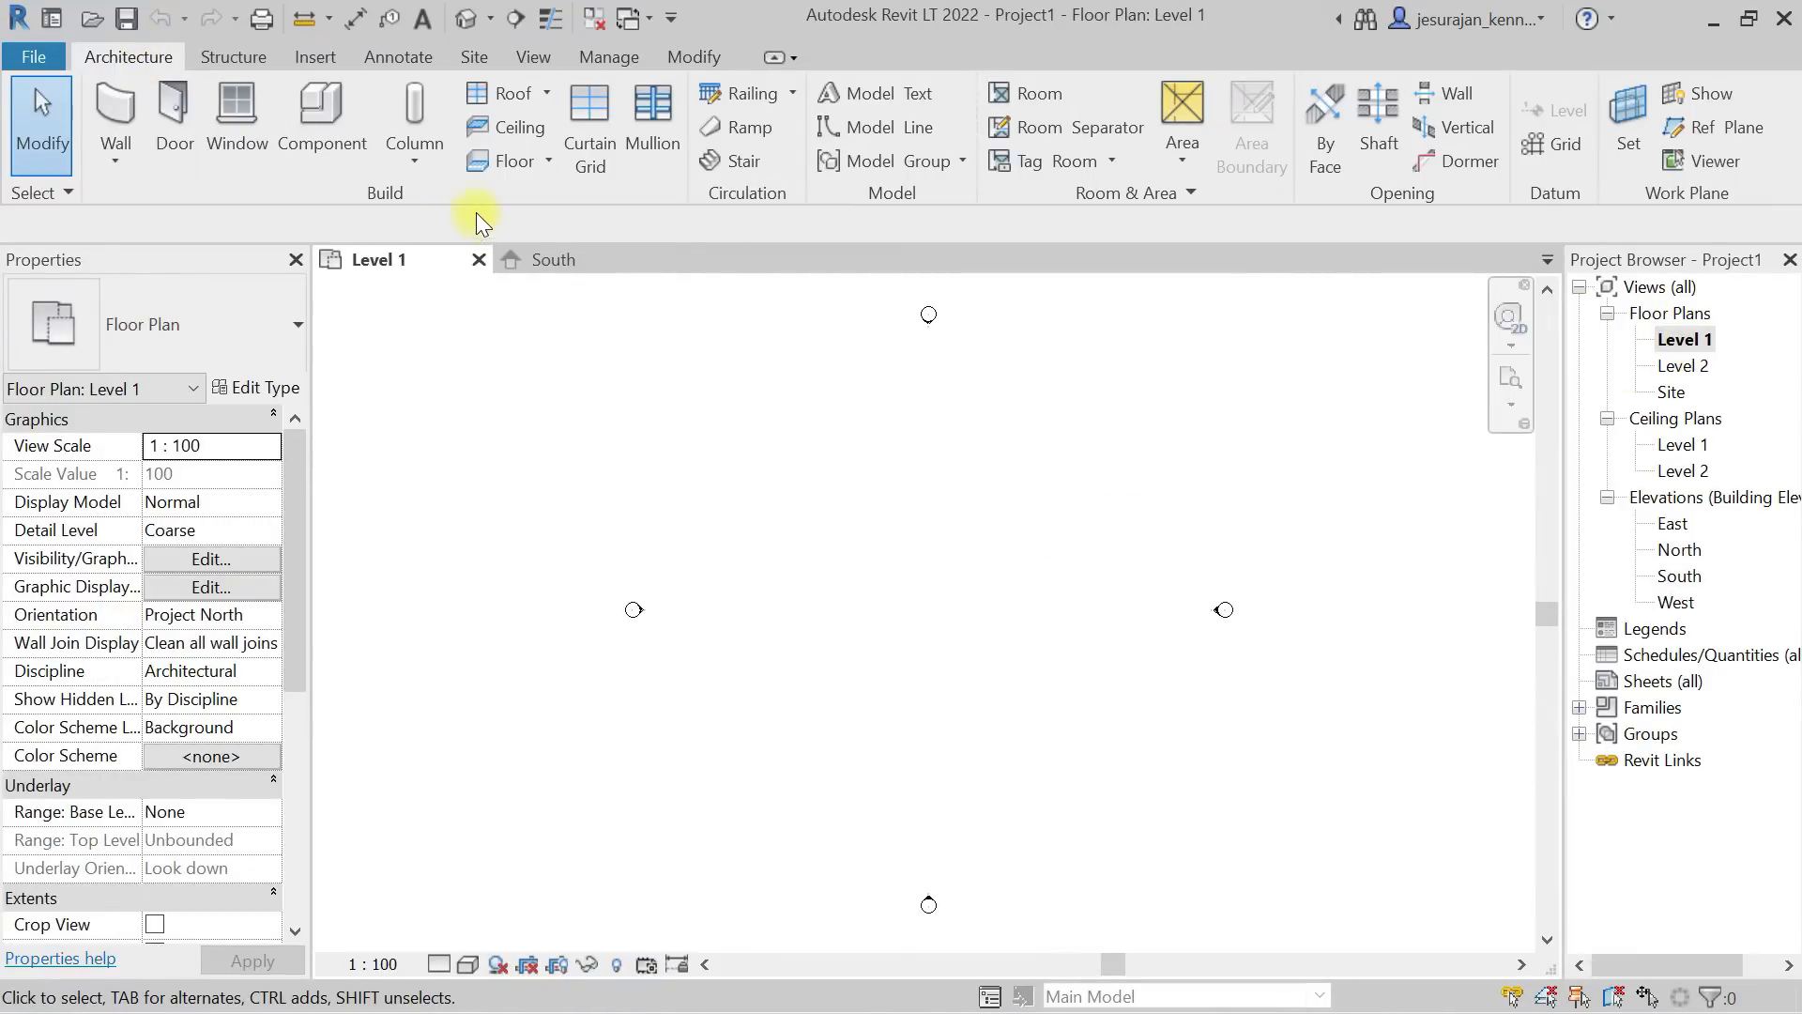
pyautogui.click(549, 160)
pyautogui.click(548, 164)
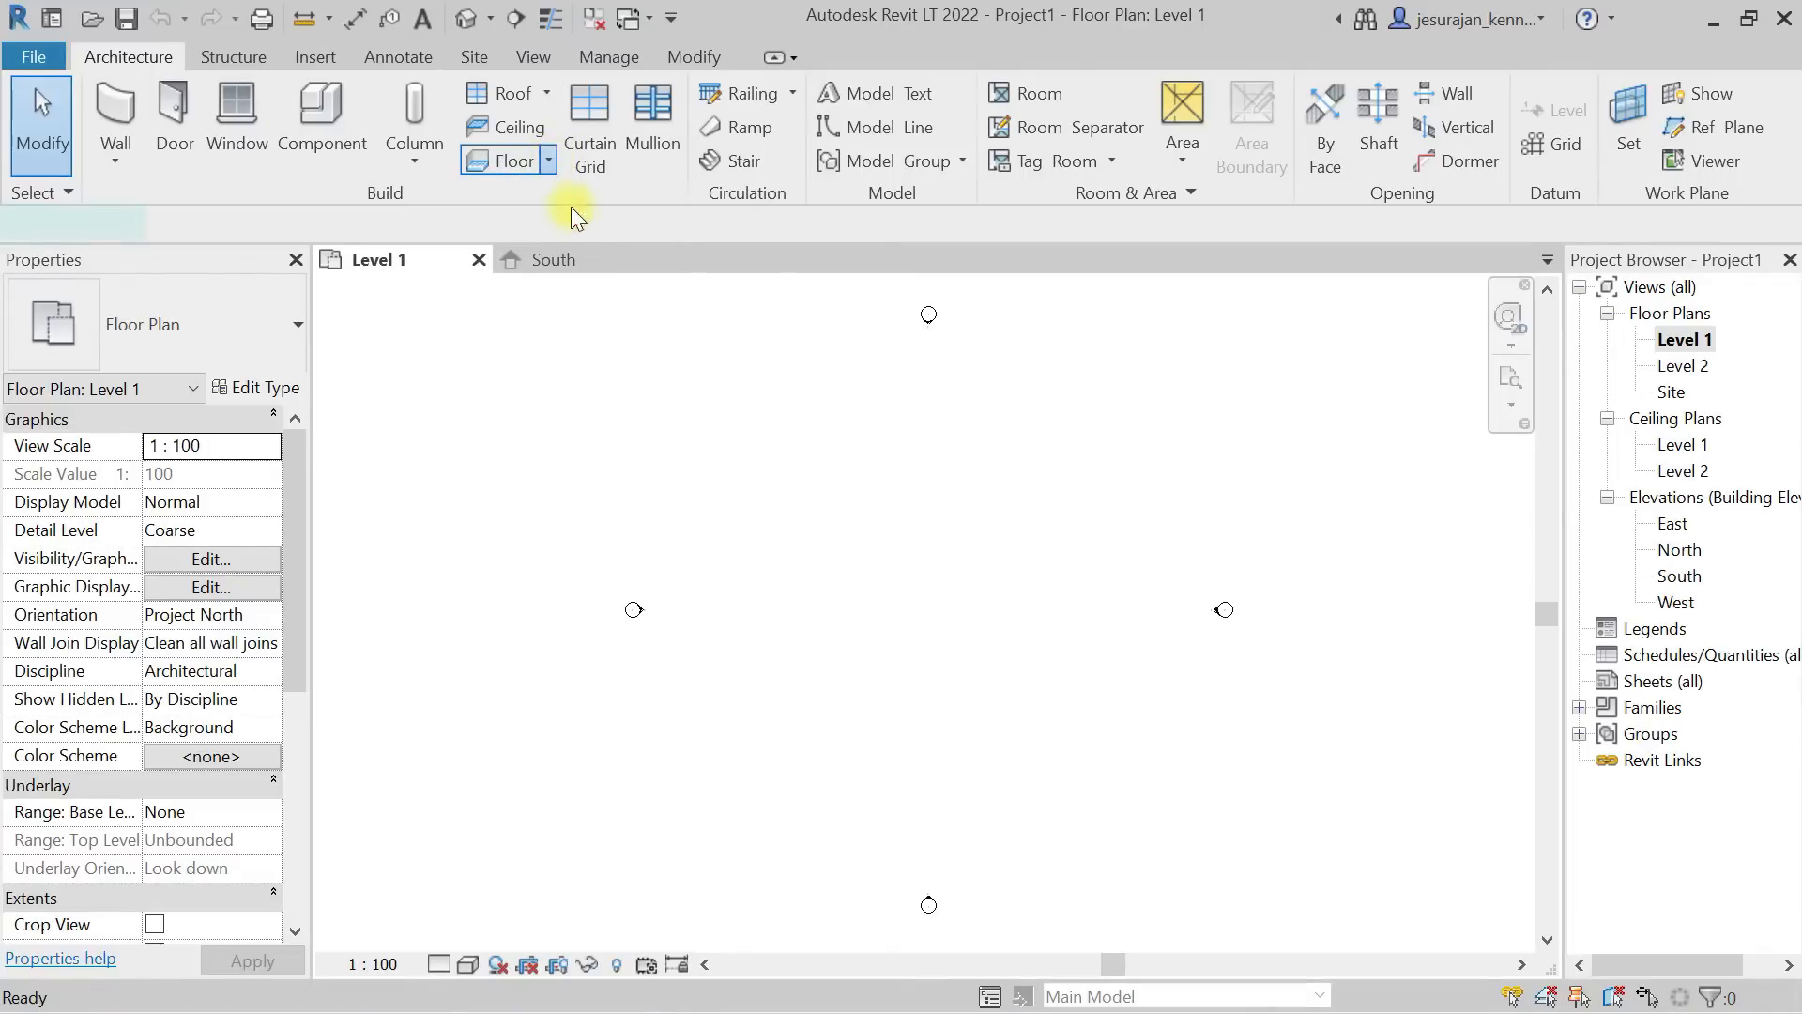
pyautogui.click(1514, 101)
pyautogui.click(797, 532)
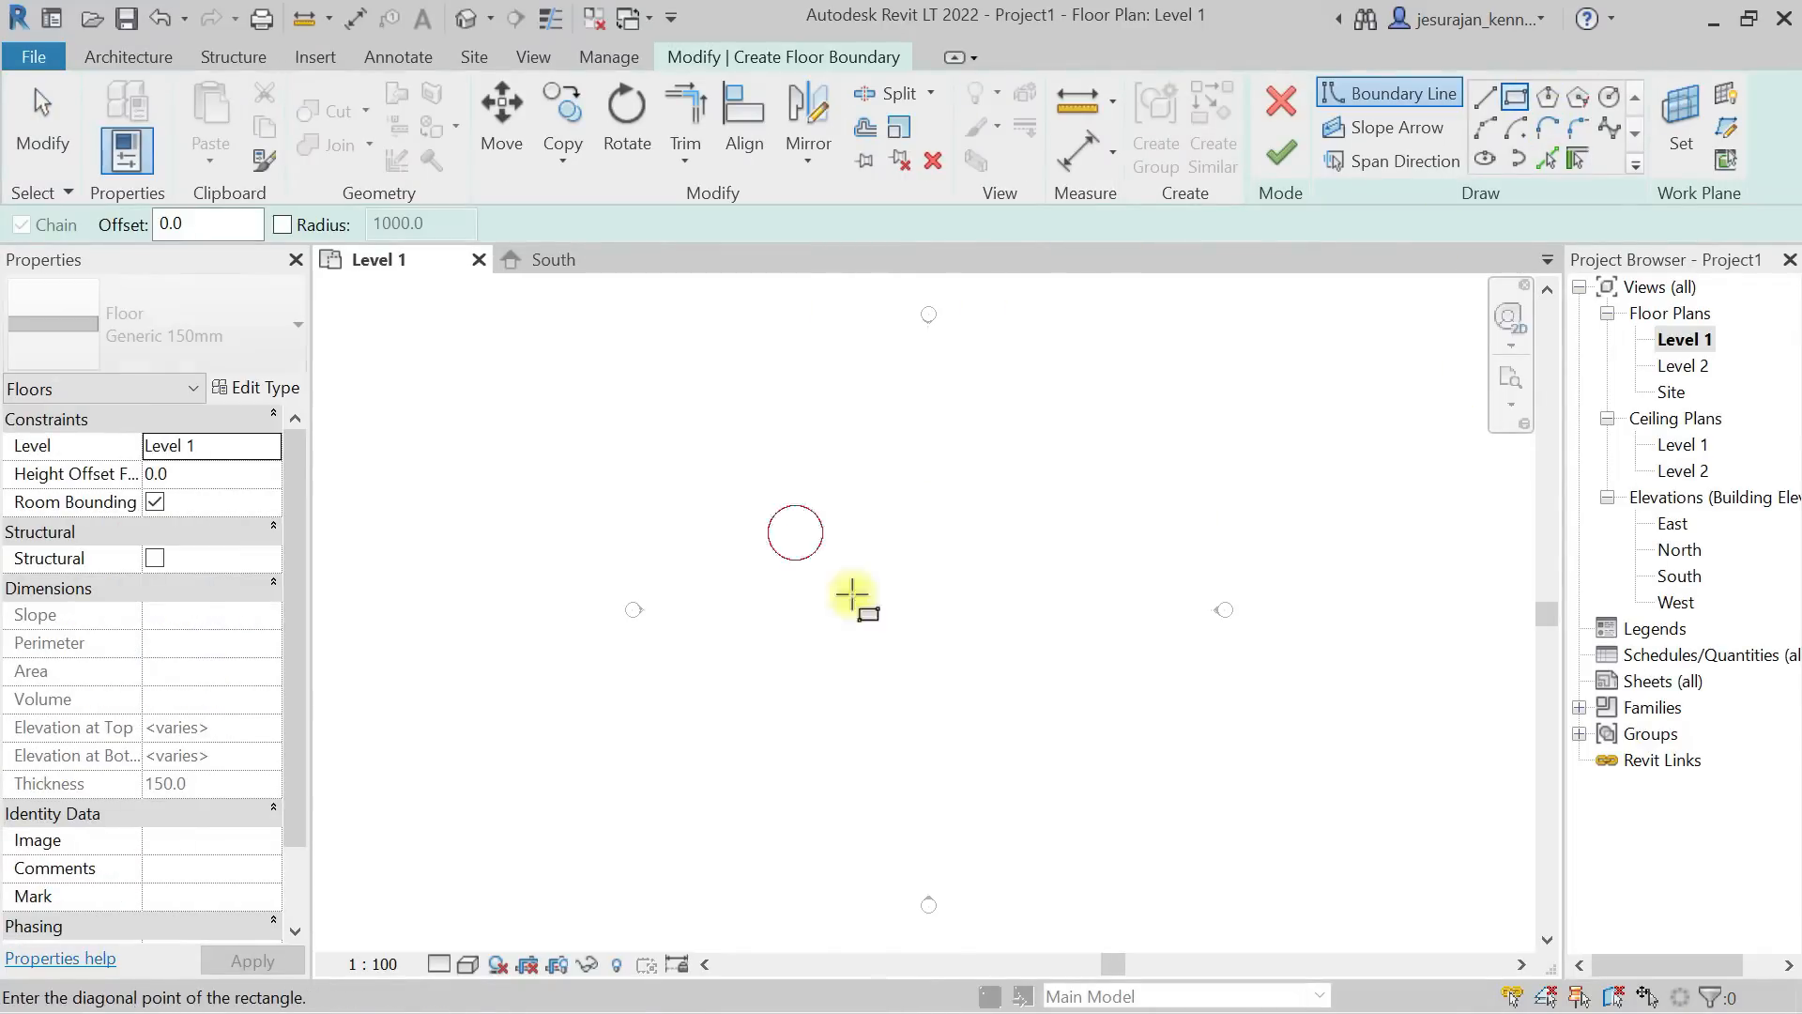
pyautogui.click(1008, 699)
pyautogui.press('Escape')
pyautogui.click(1281, 152)
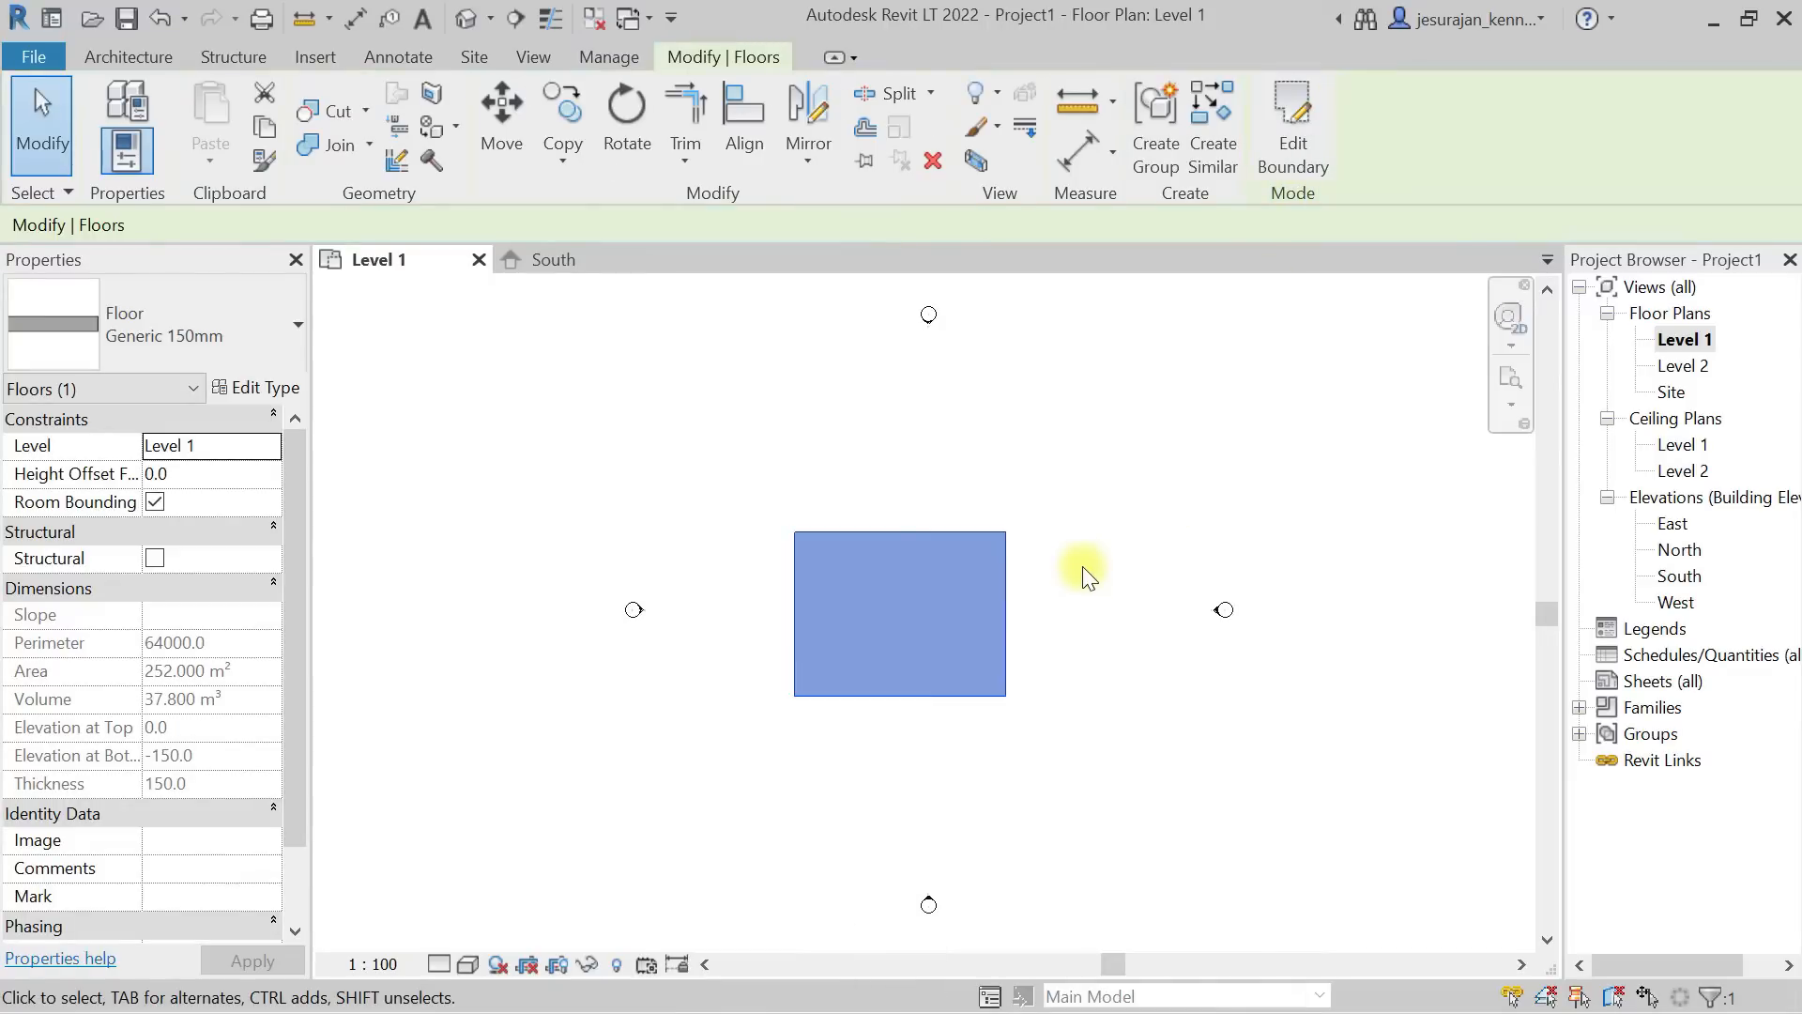
# In the 3D view, copy the Level 1 floor and paste it aligned to Level 2
pyautogui.click(460, 20)
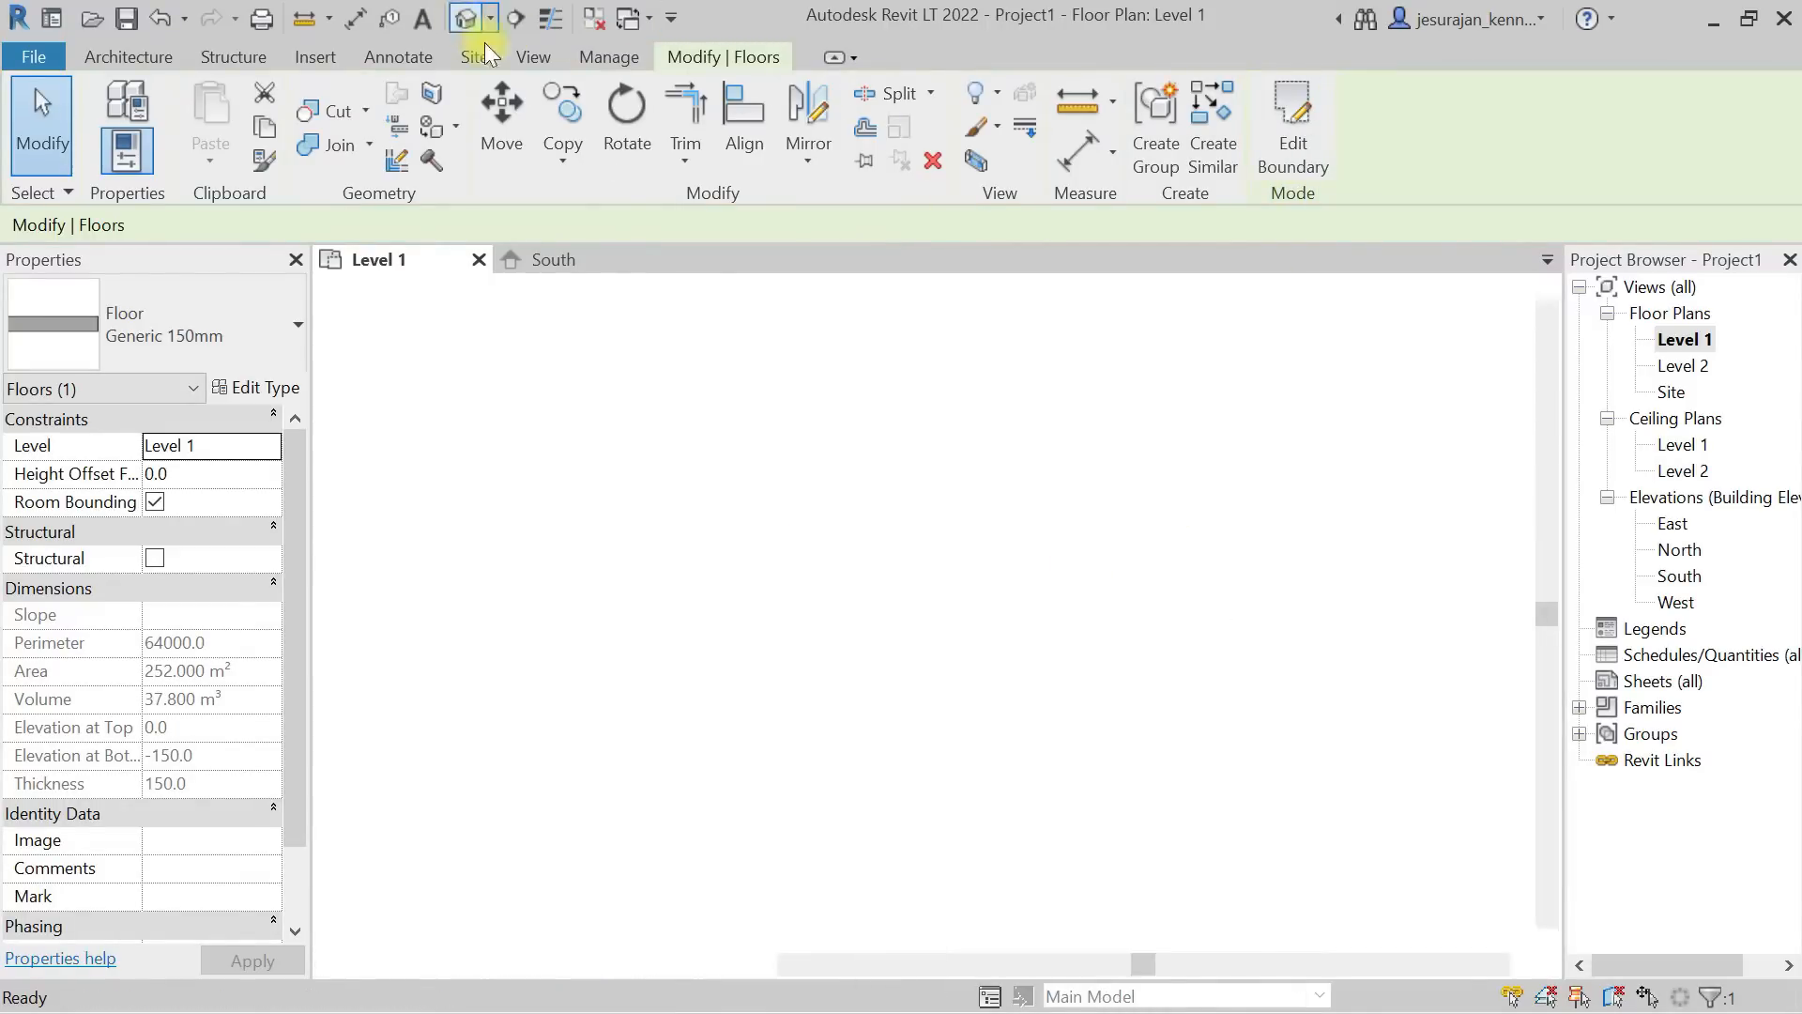
pyautogui.click(1070, 708)
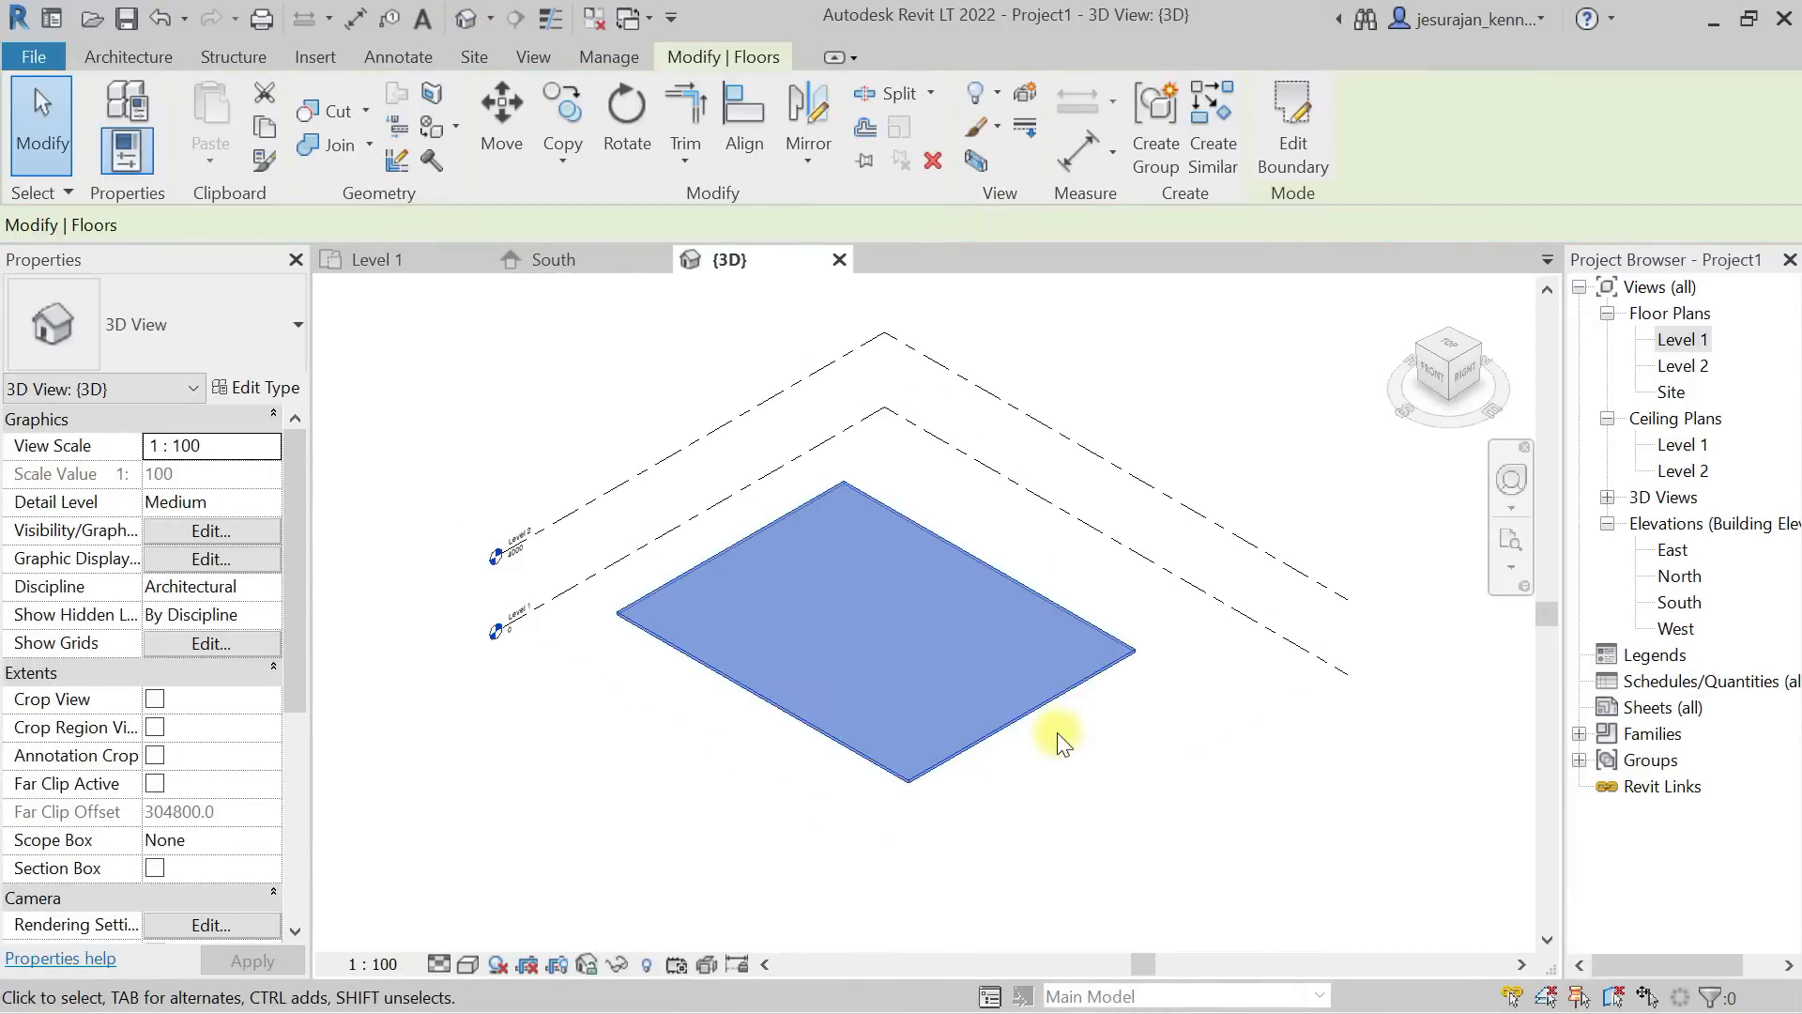
pyautogui.click(264, 129)
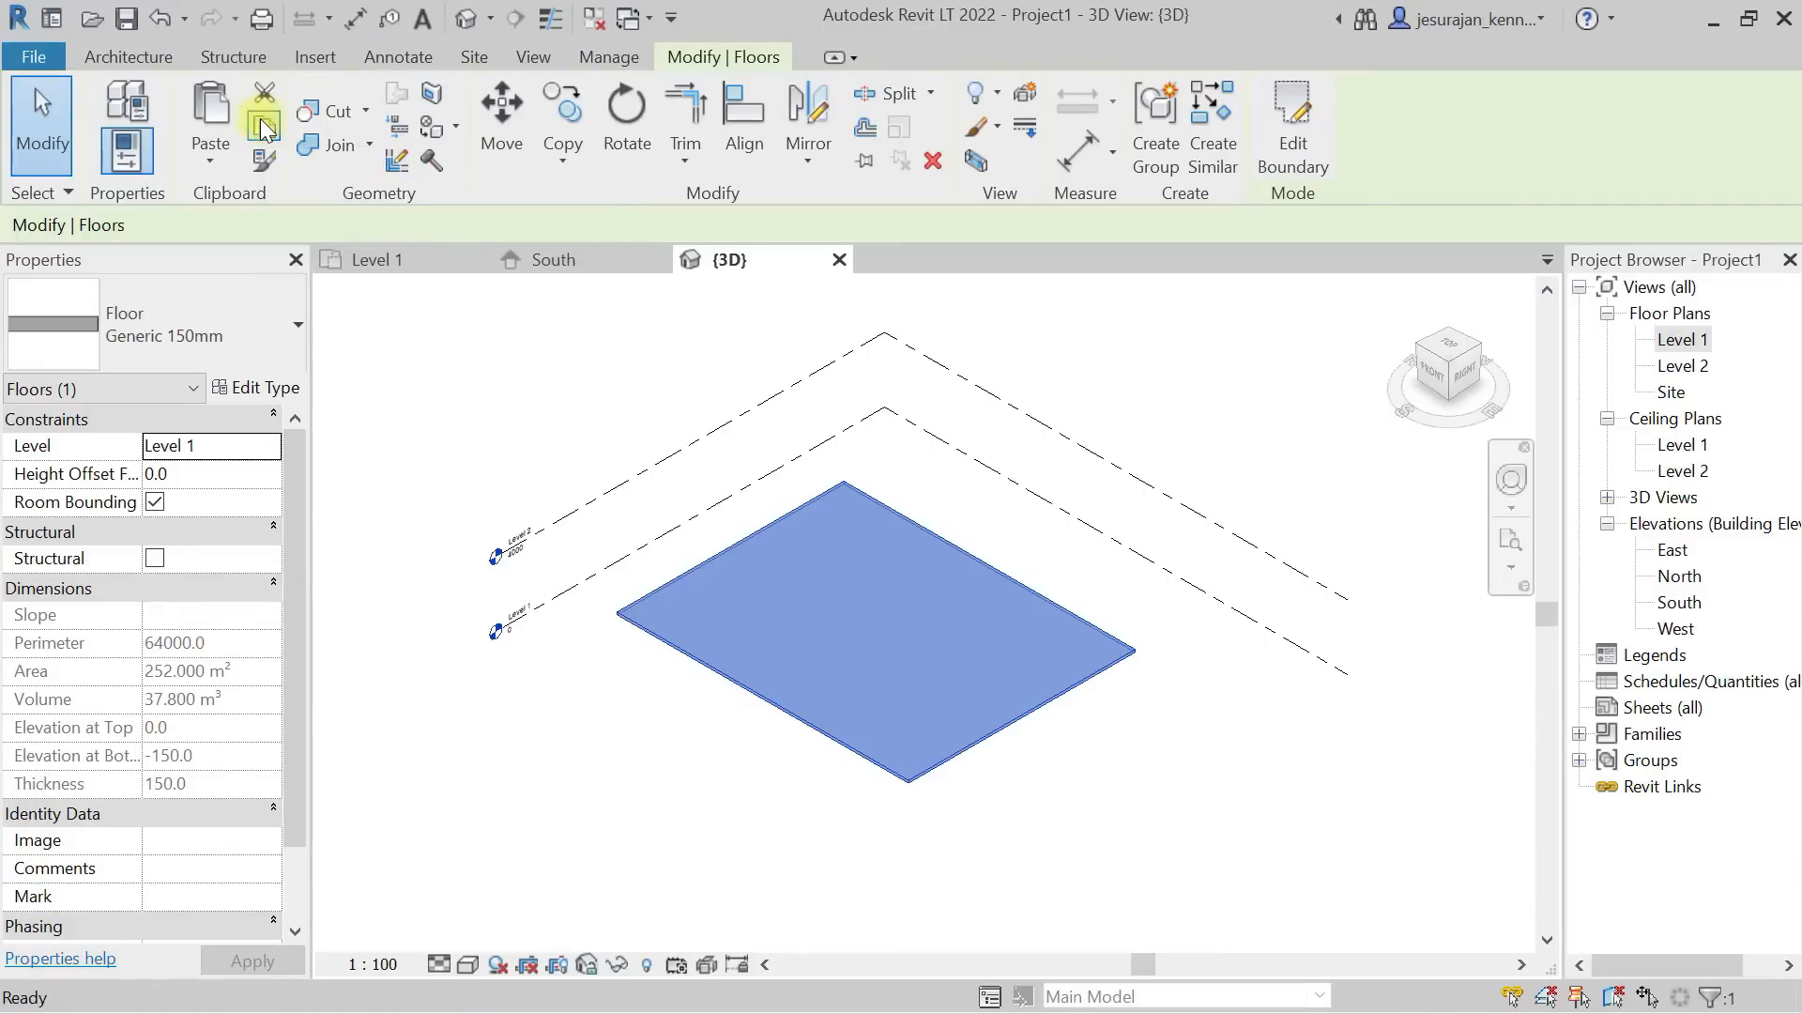
pyautogui.click(212, 161)
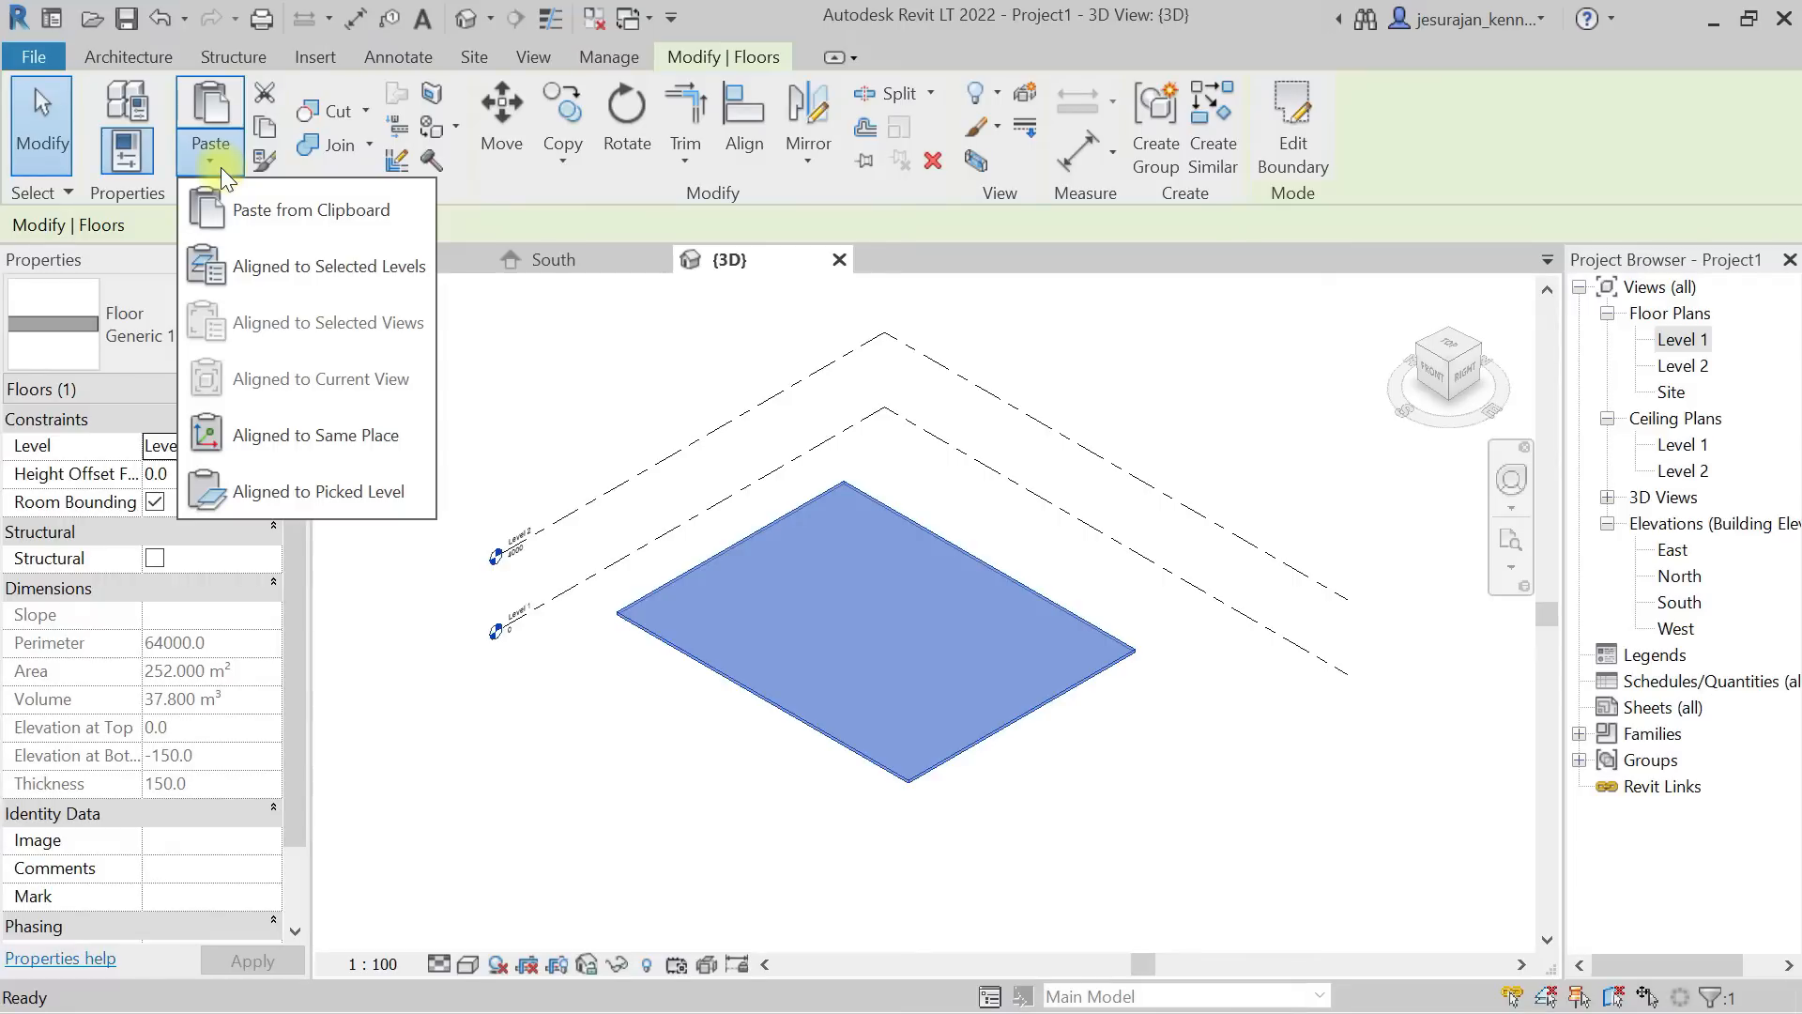
pyautogui.click(291, 273)
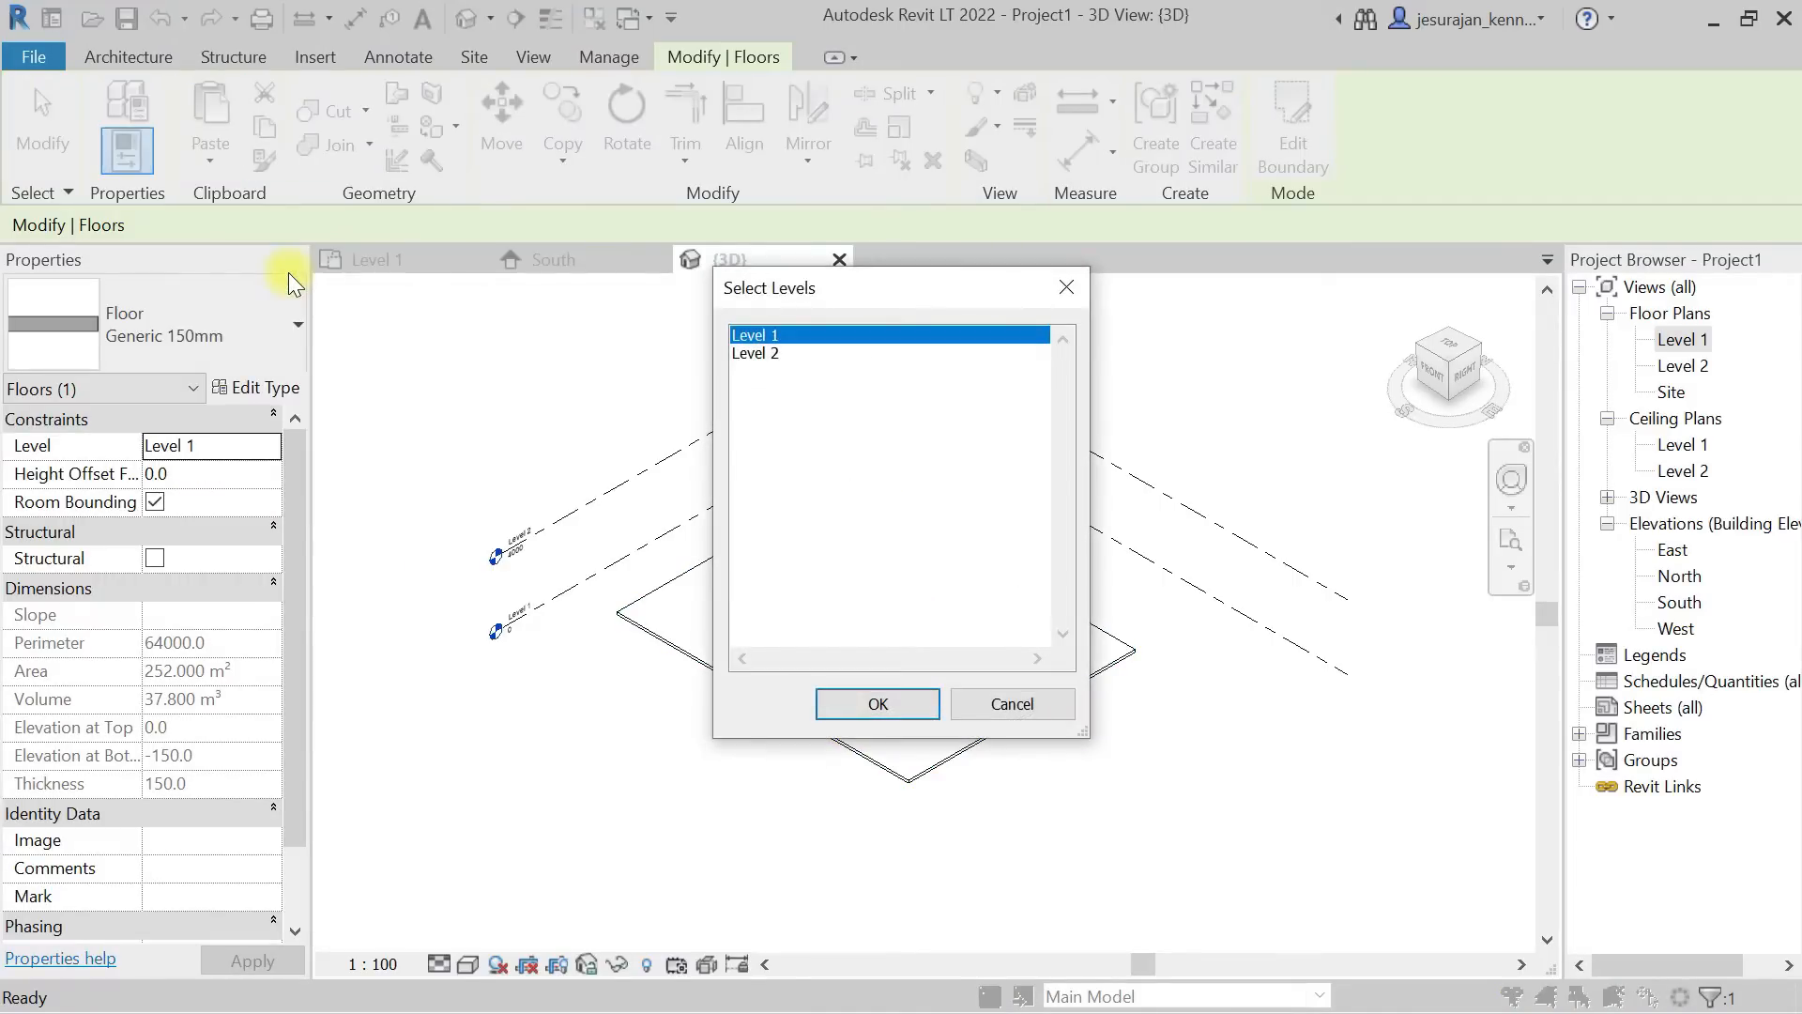
pyautogui.click(755, 354)
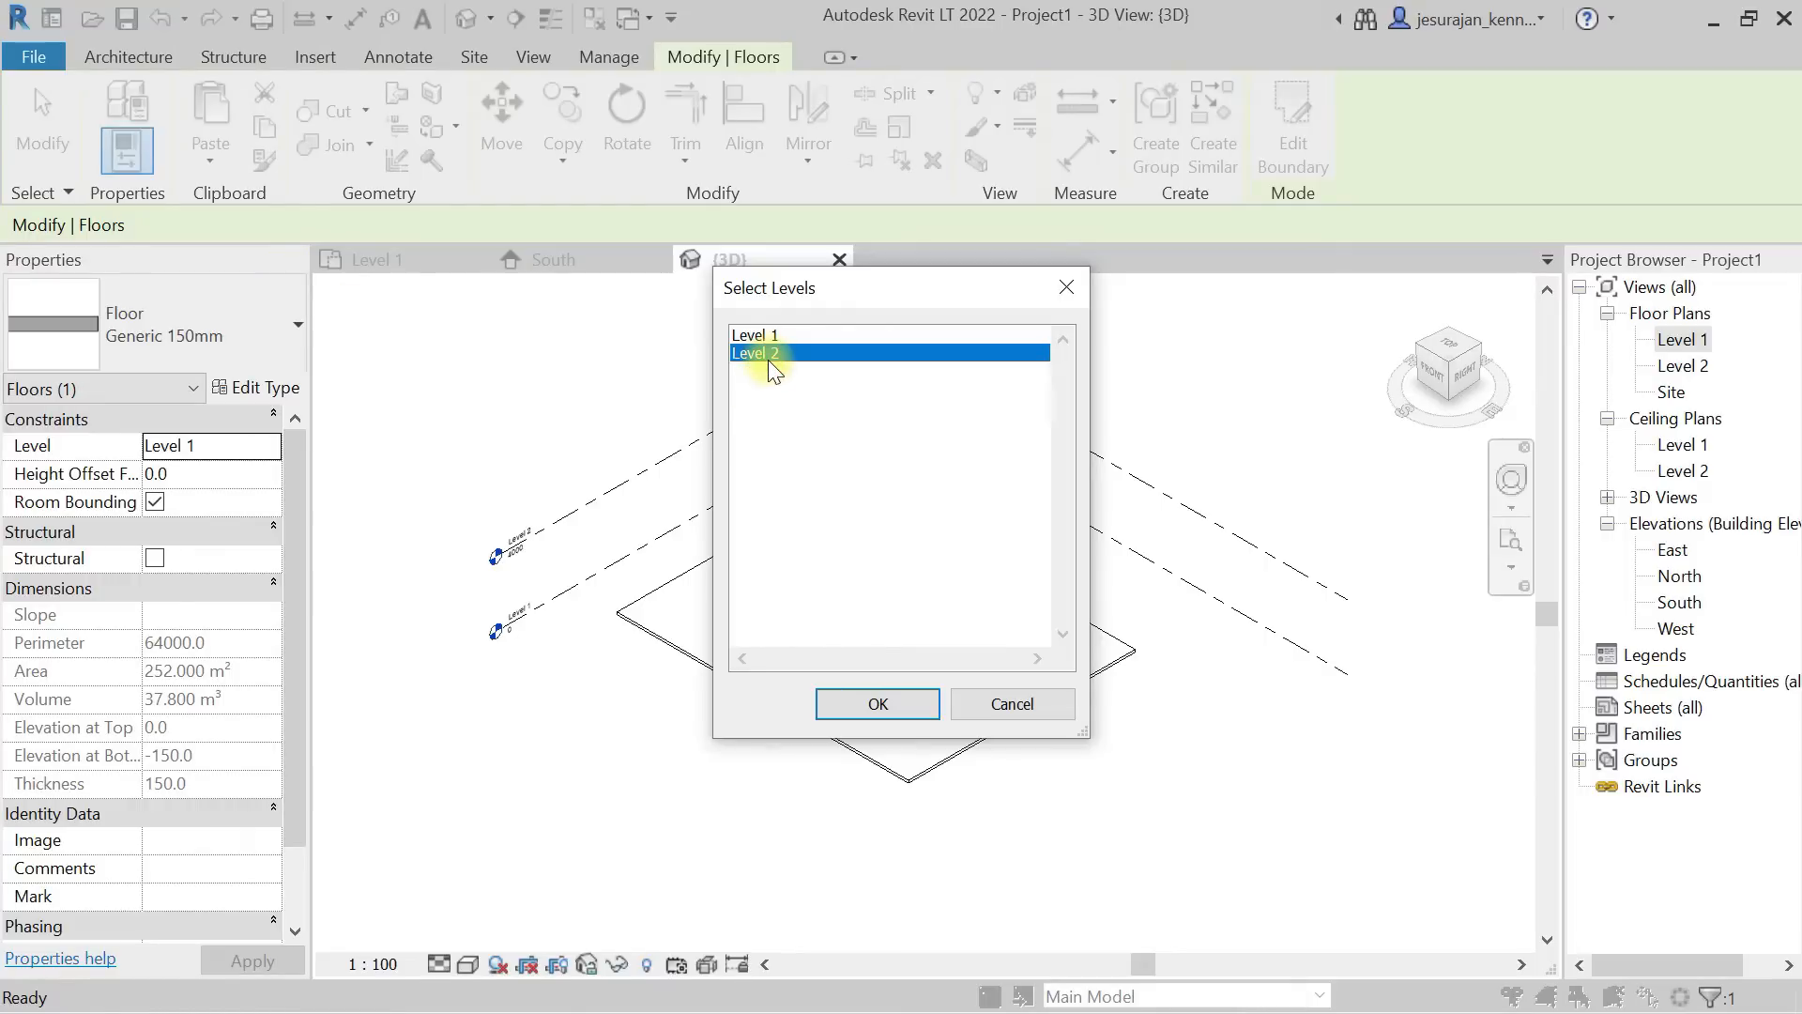
pyautogui.click(876, 704)
pyautogui.press('Escape')
pyautogui.keyDown('shift'); pyautogui.moveTo(1124, 661); pyautogui.dragTo(1076, 829, button='middle'); pyautogui.keyUp('shift')
pyautogui.moveTo(994, 798); pyautogui.dragTo(893, 616)
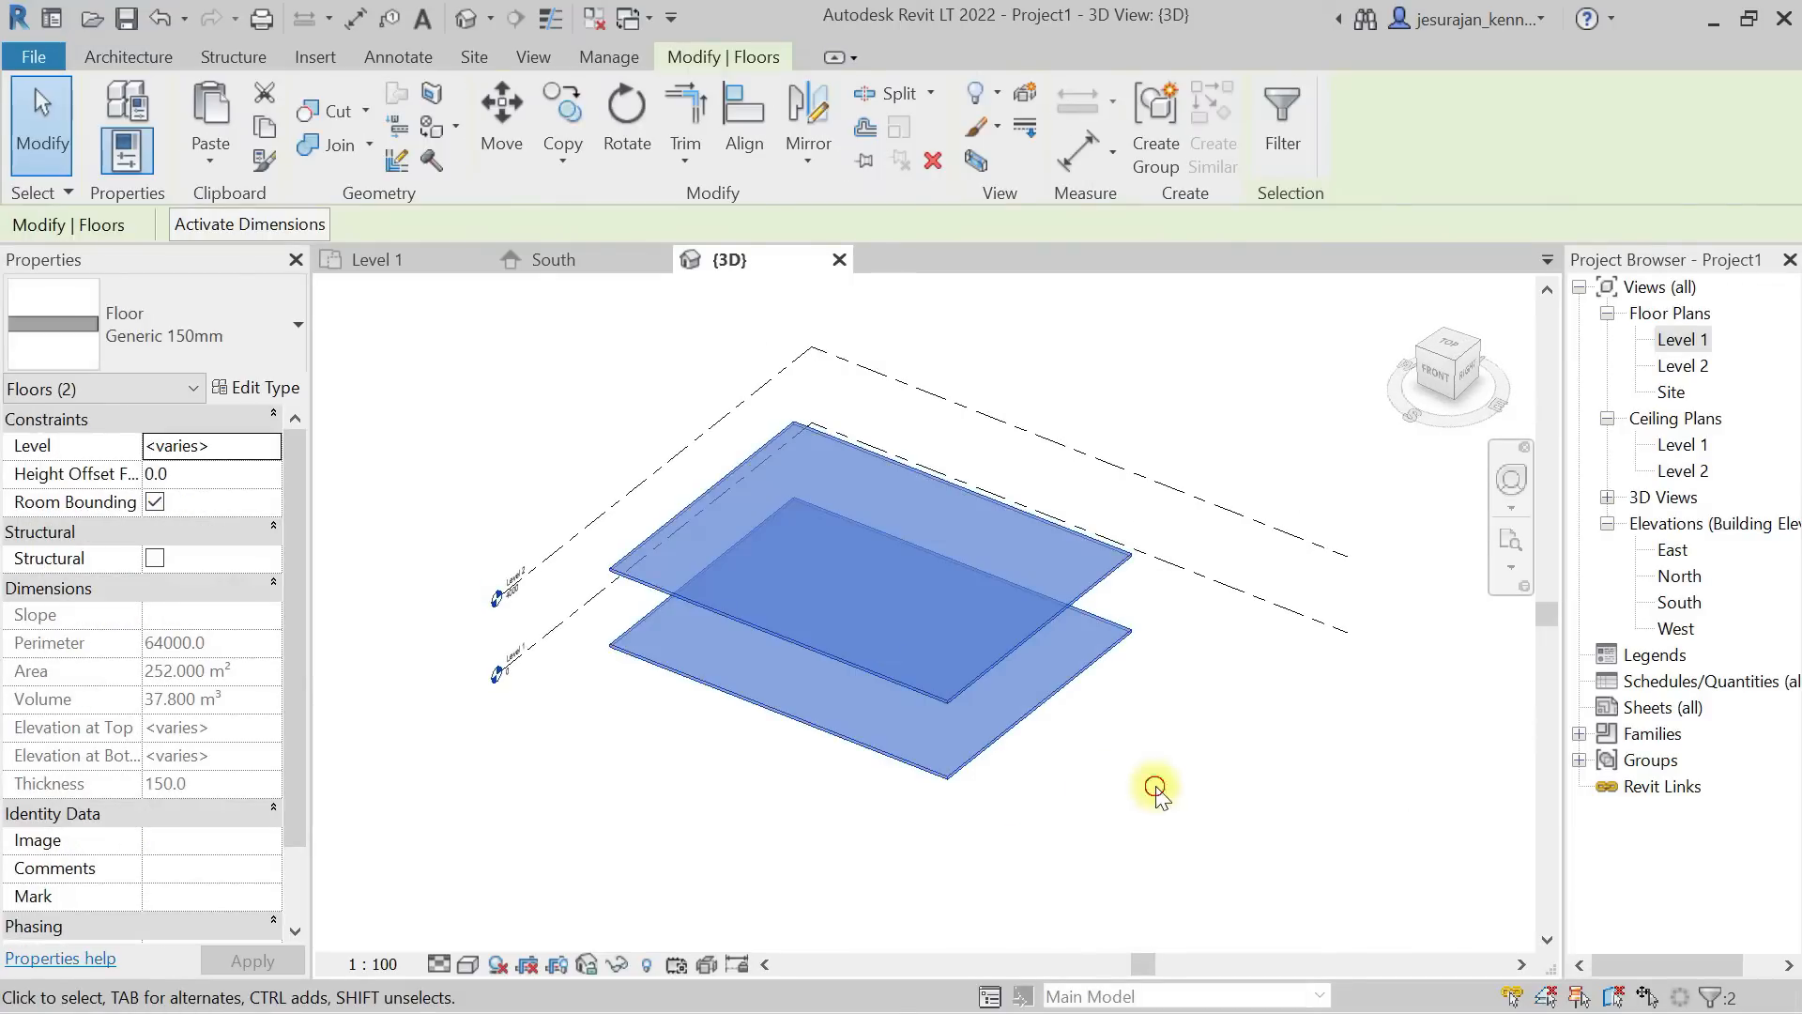
pyautogui.click(1156, 786)
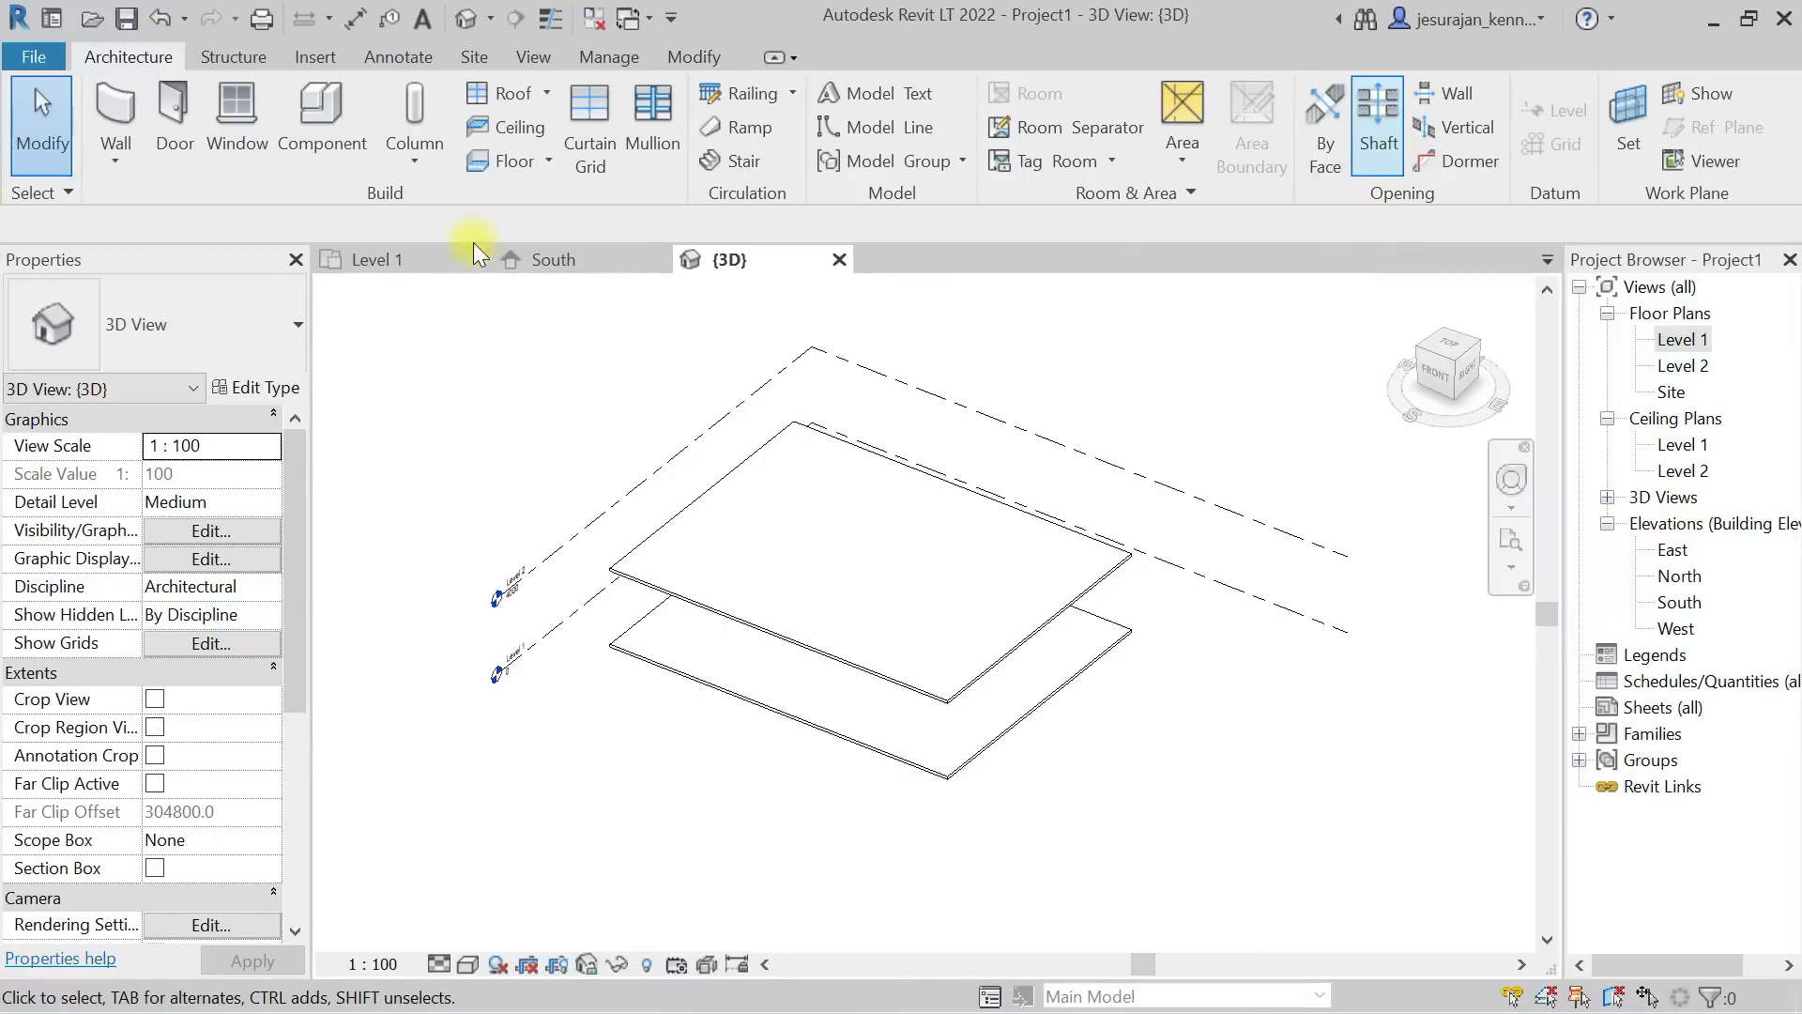
# Tile the open 3D, Level 1 and South views and frame the floors in each one
pyautogui.press('Escape')
pyautogui.press('w')
pyautogui.press('t')
pyautogui.click(1139, 463)
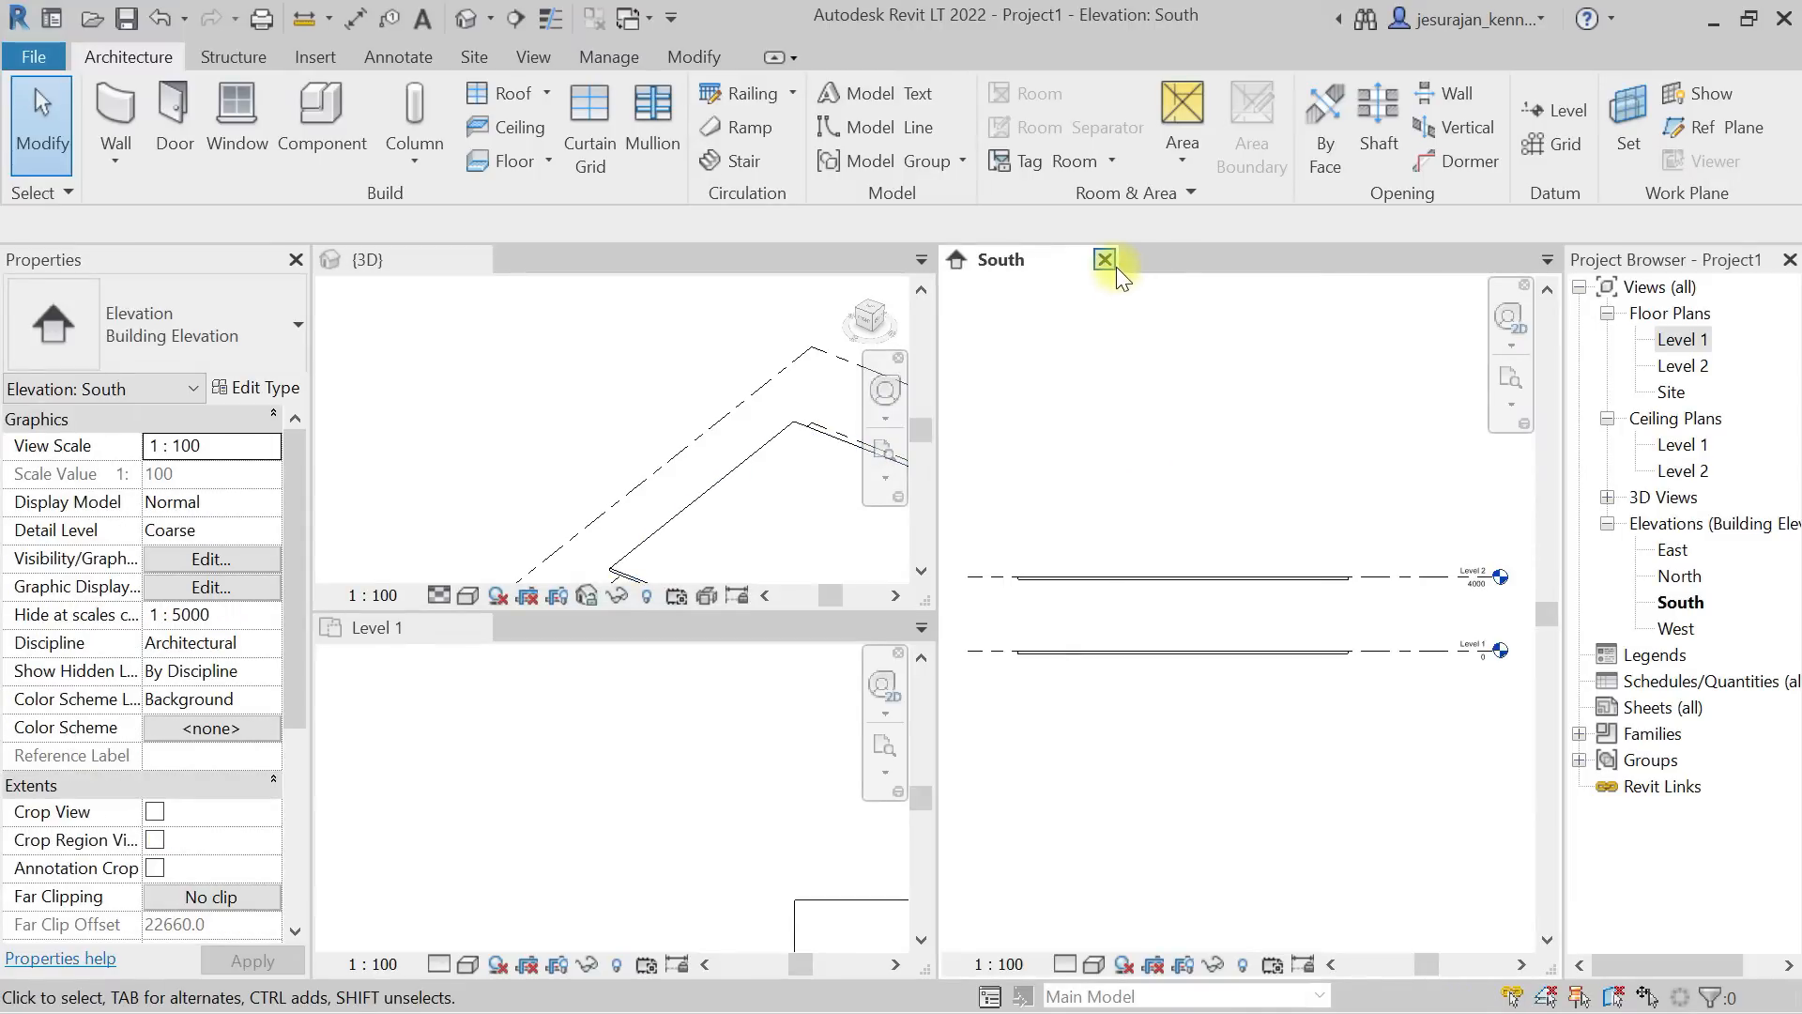
pyautogui.click(567, 439)
pyautogui.scroll(-3, 592, 431)
pyautogui.click(669, 803)
pyautogui.scroll(2, 648, 793)
pyautogui.click(1181, 578)
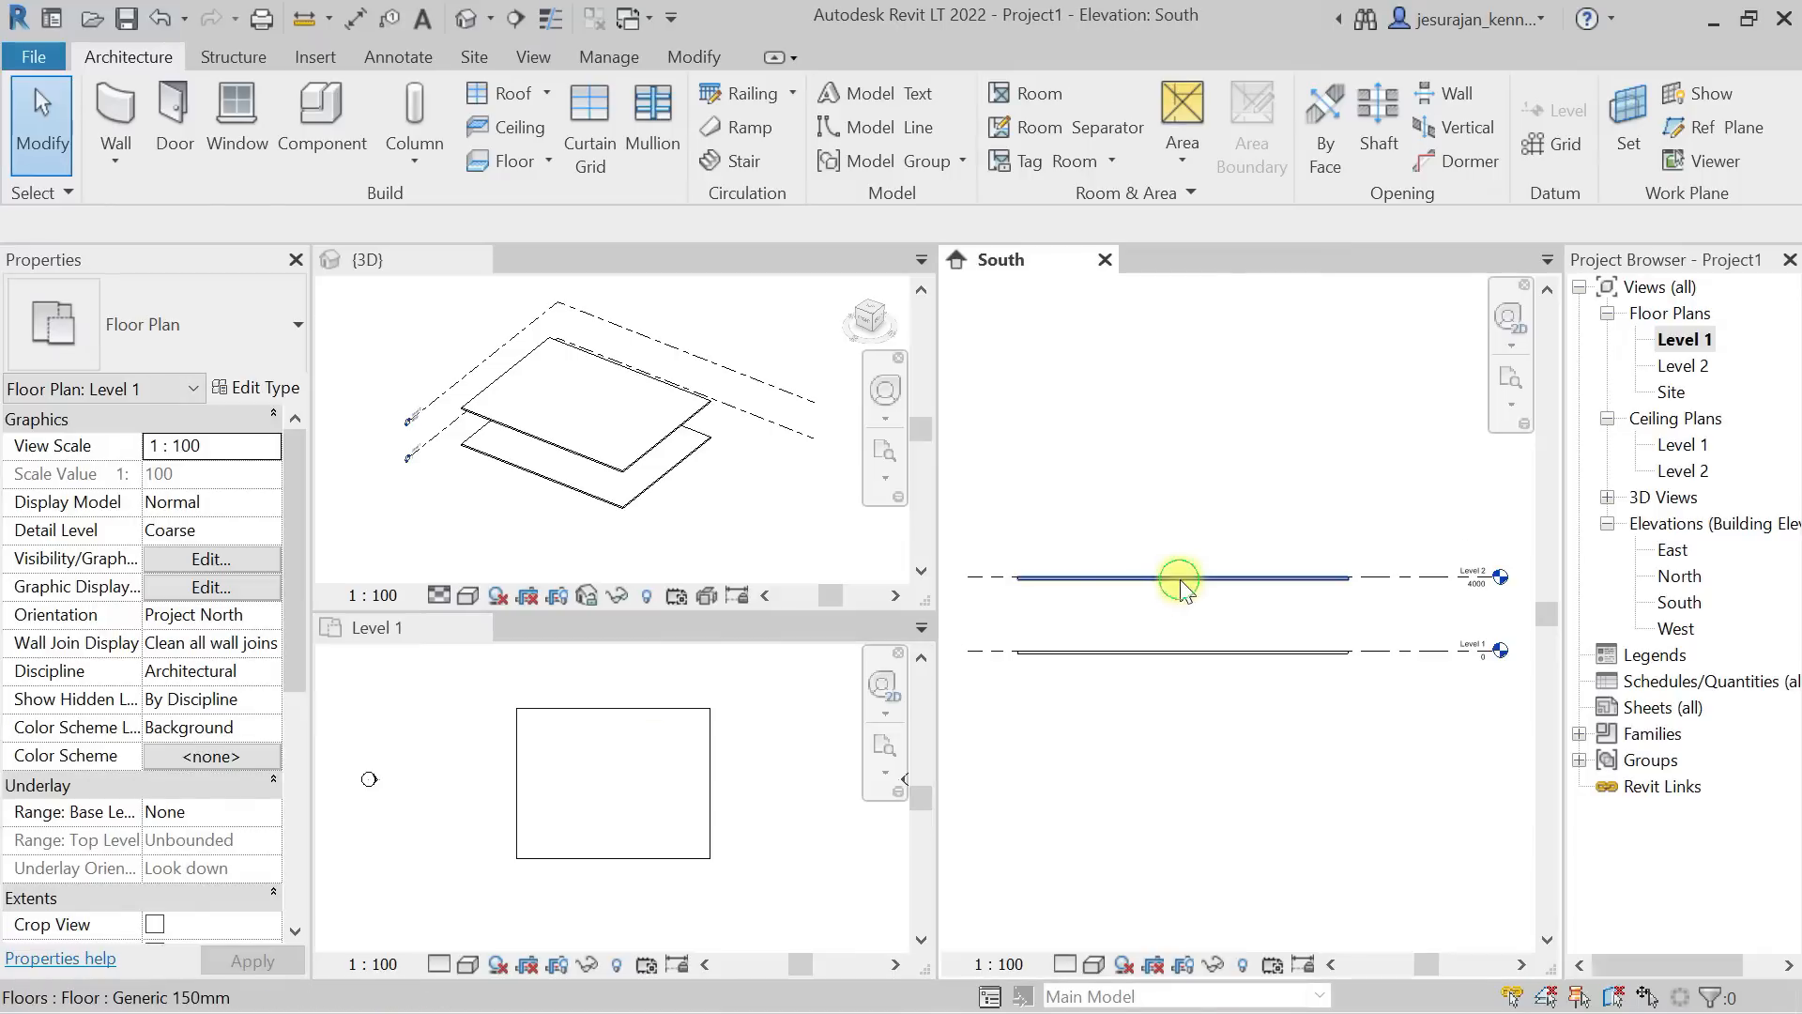
pyautogui.scroll(1, 1202, 618)
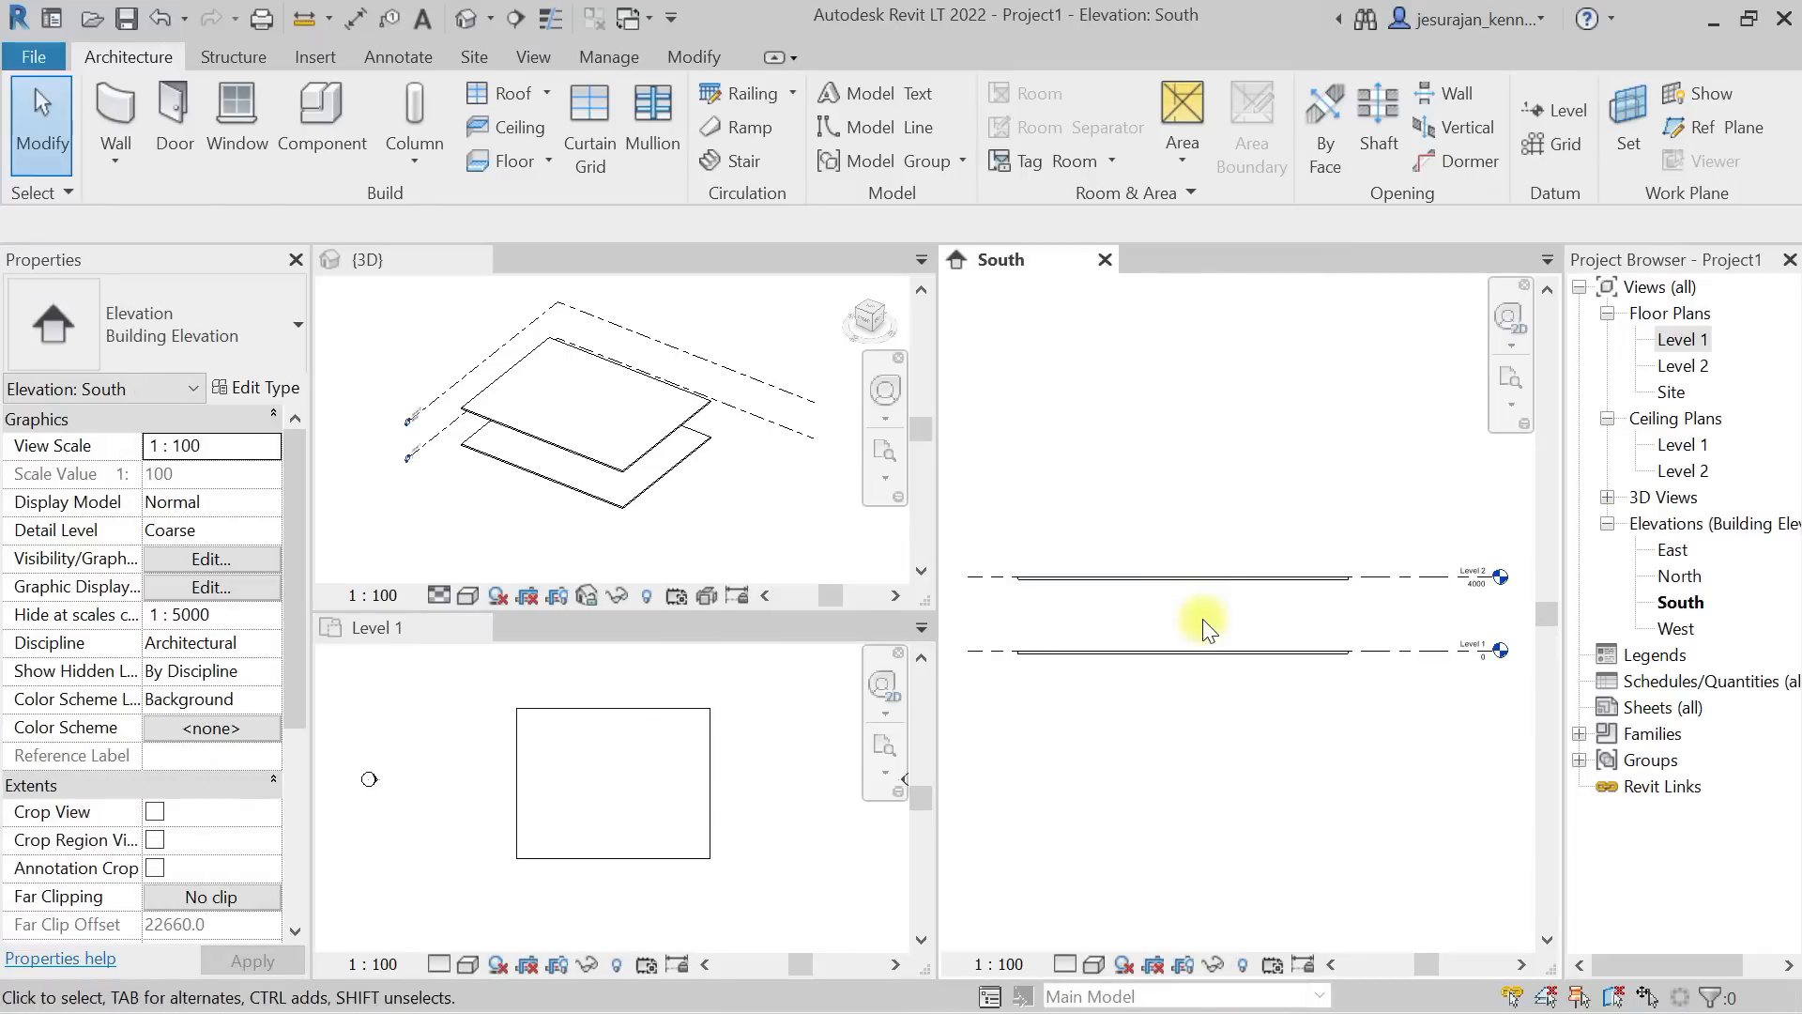
# Create a shaft opening in the Level 1 plan from a rectangular boundary of about 4000 x 3000 inside the floor
pyautogui.click(808, 741)
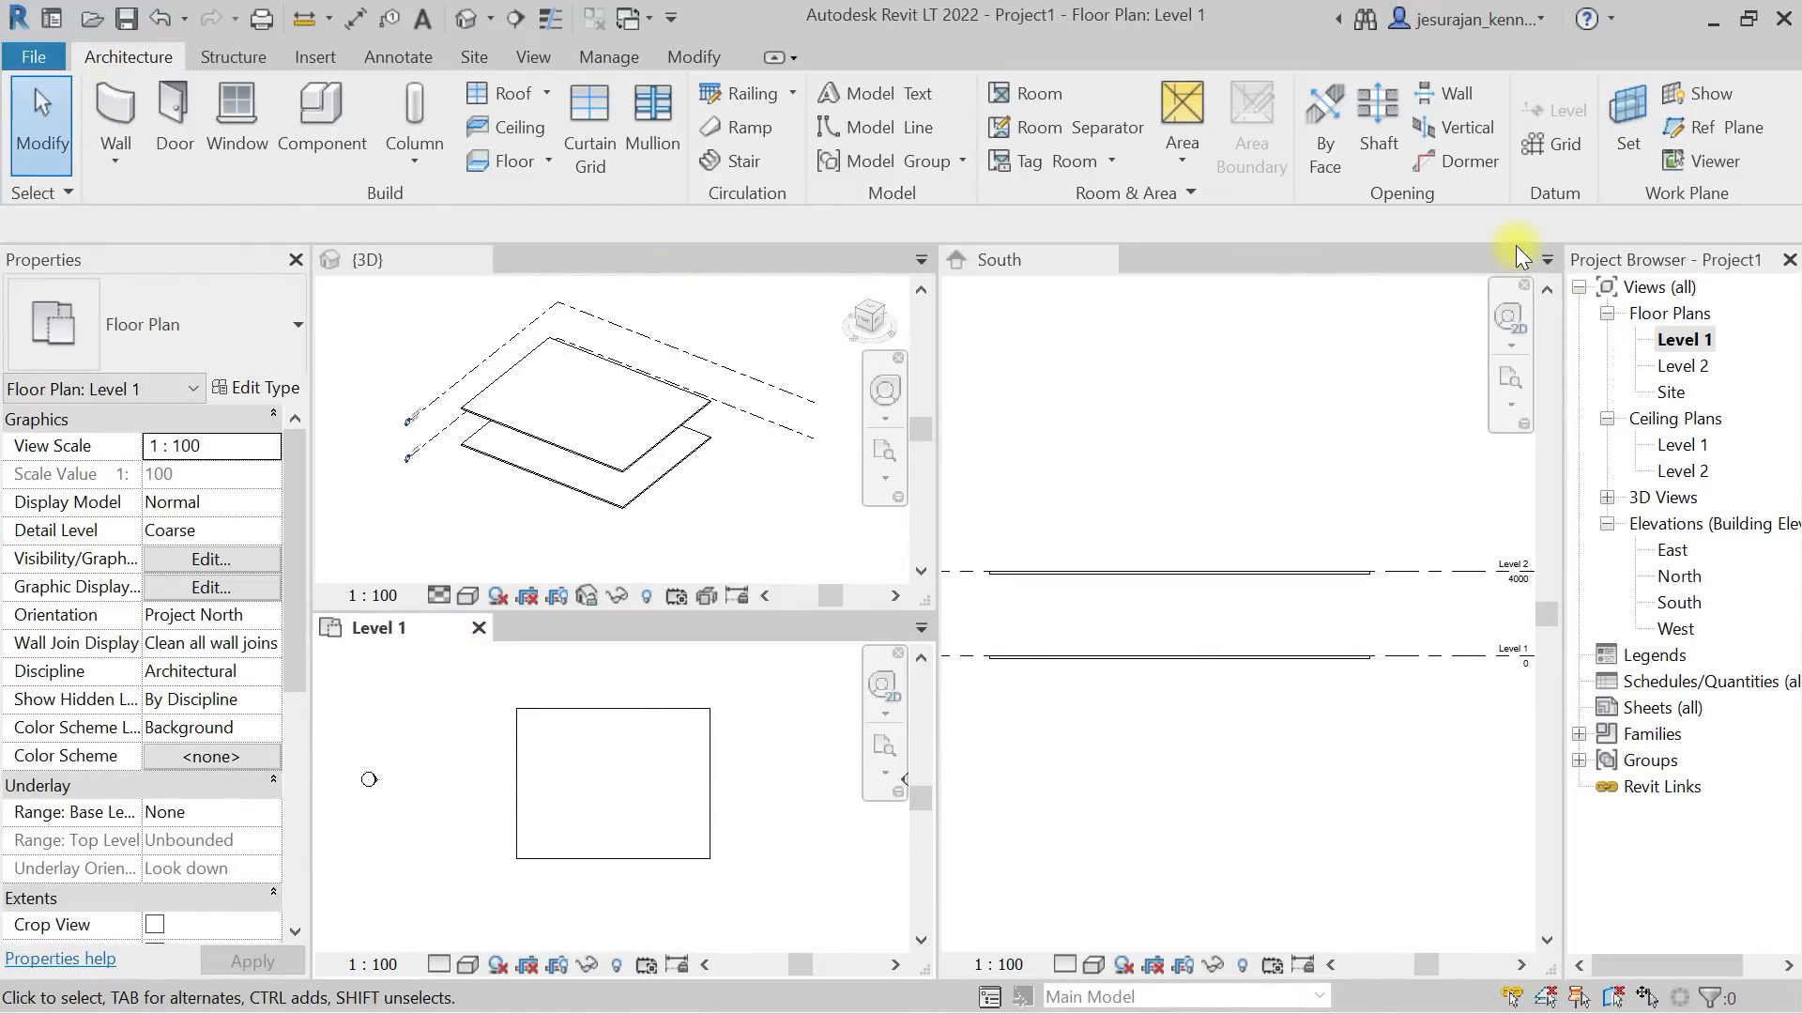
pyautogui.click(1382, 113)
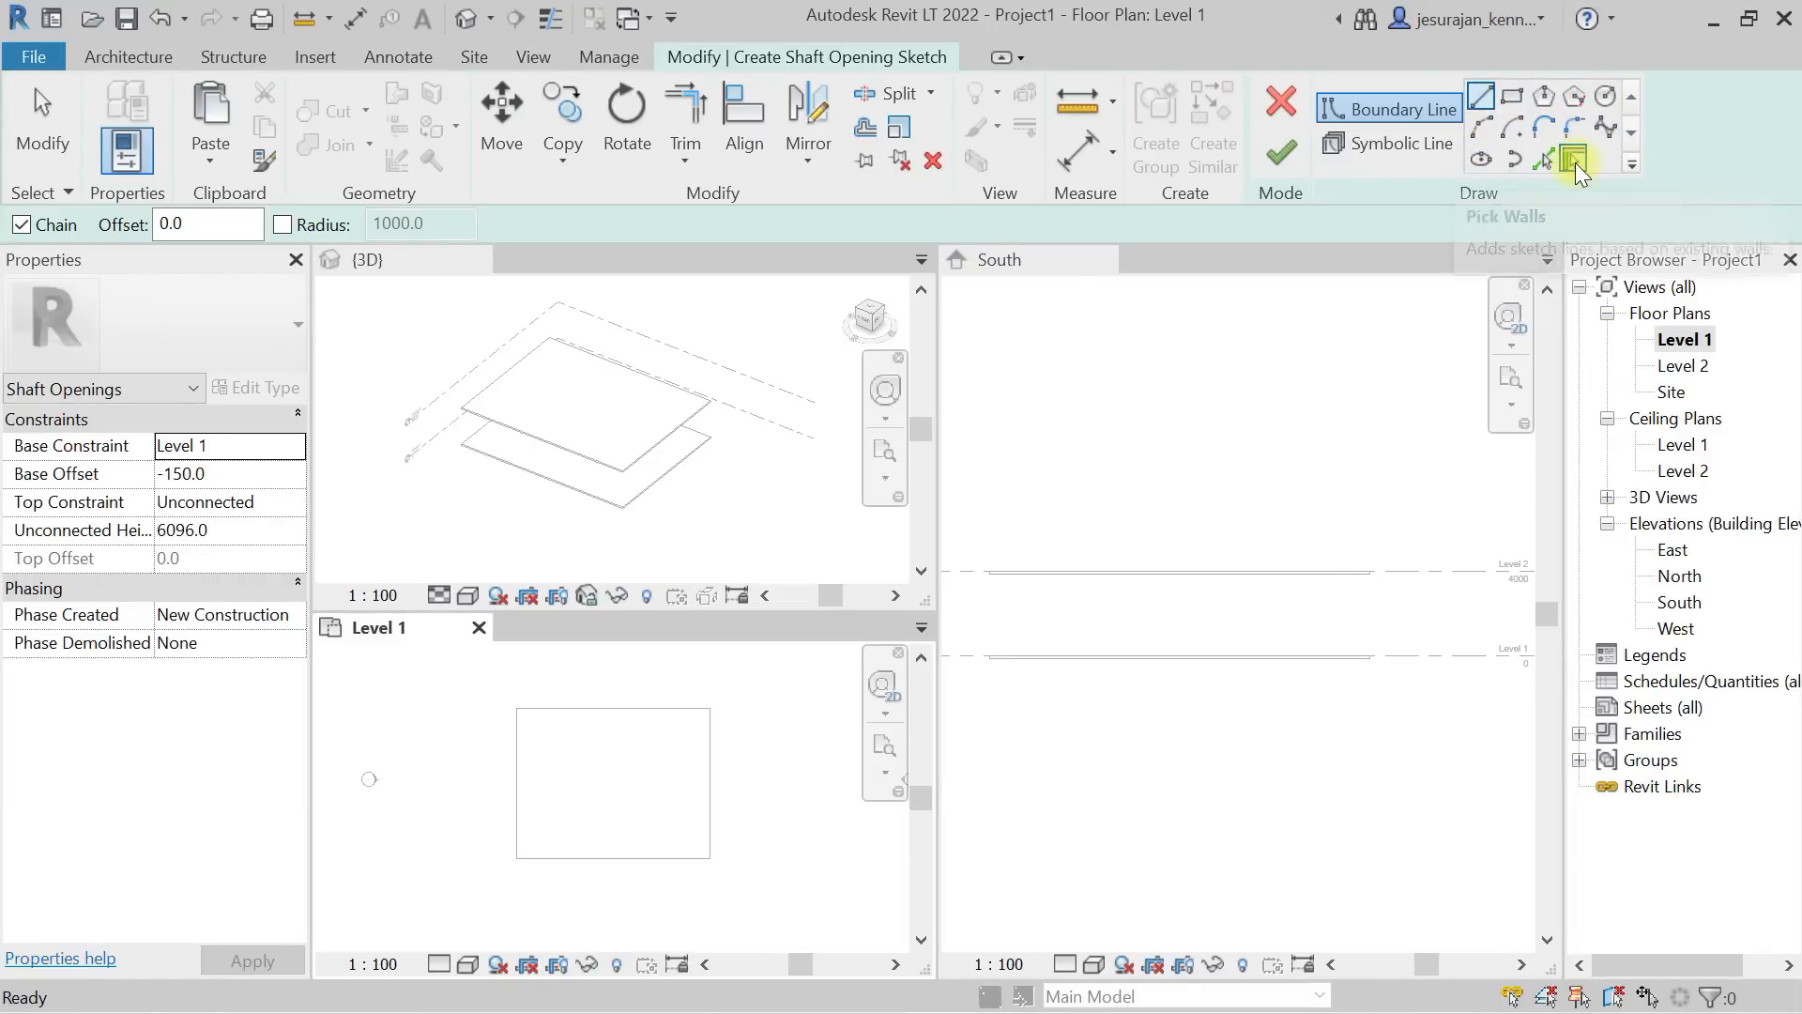
pyautogui.click(1511, 96)
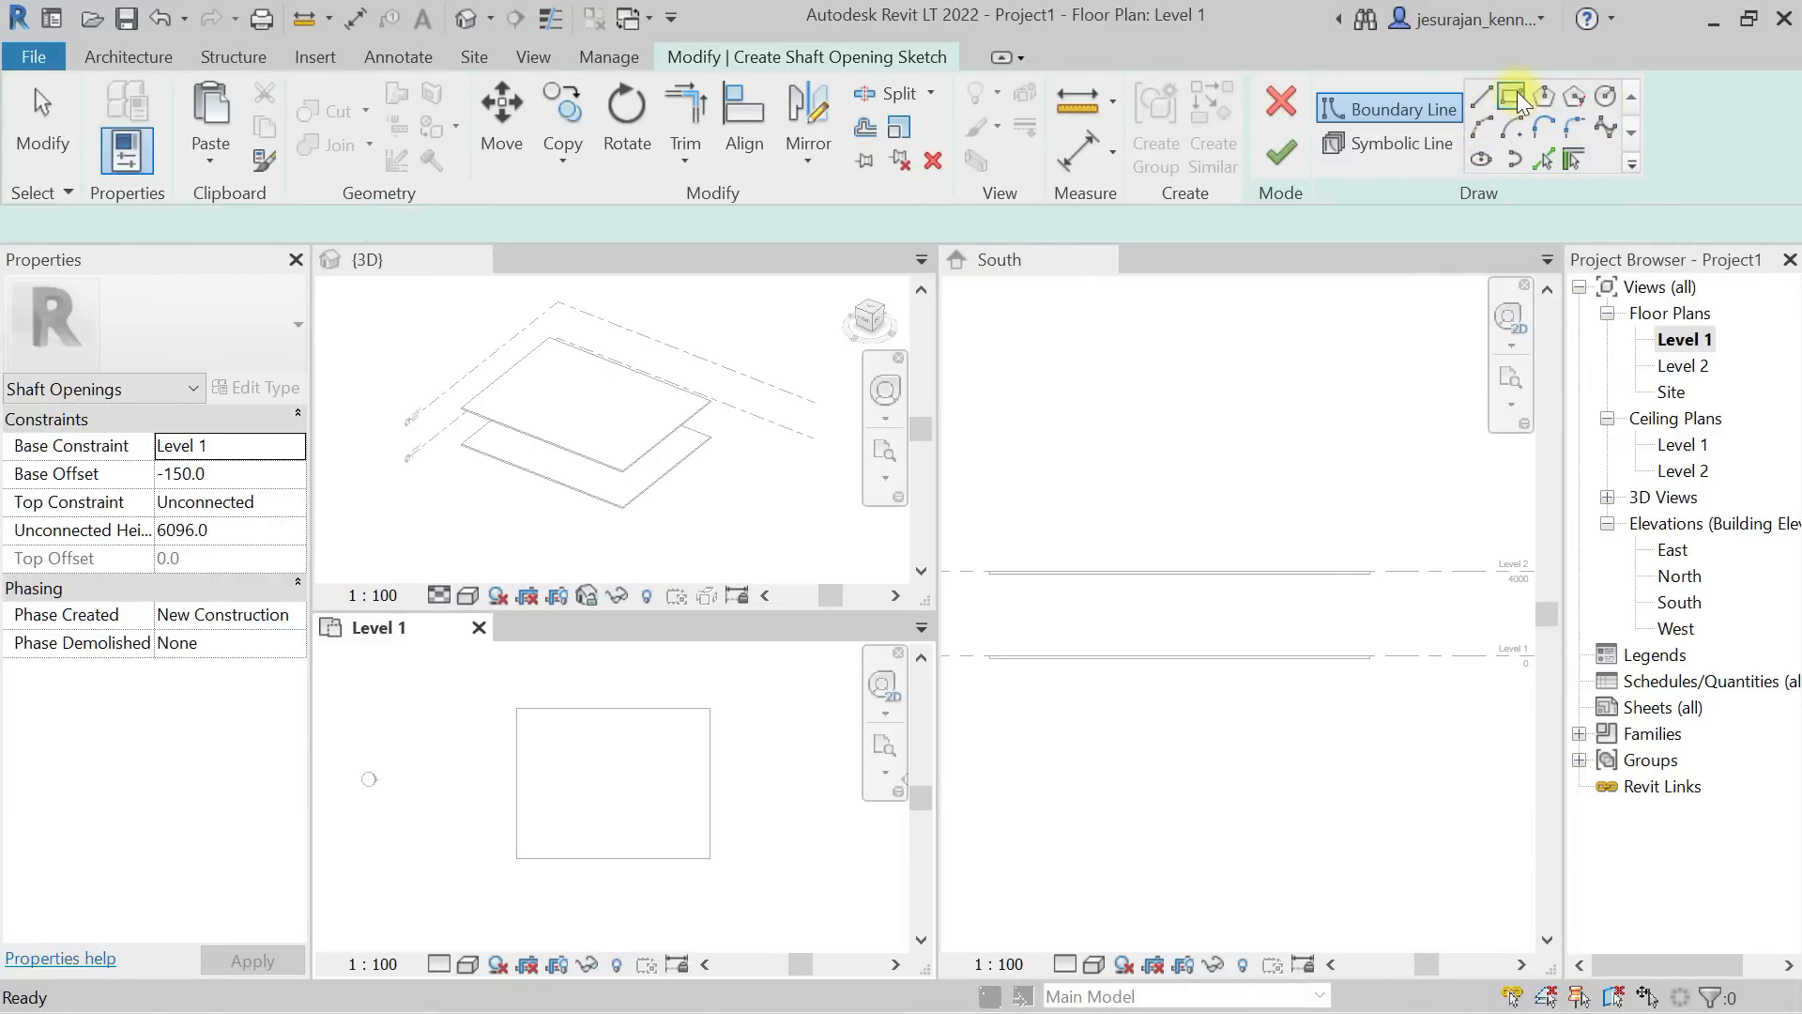
pyautogui.scroll(2, 597, 777)
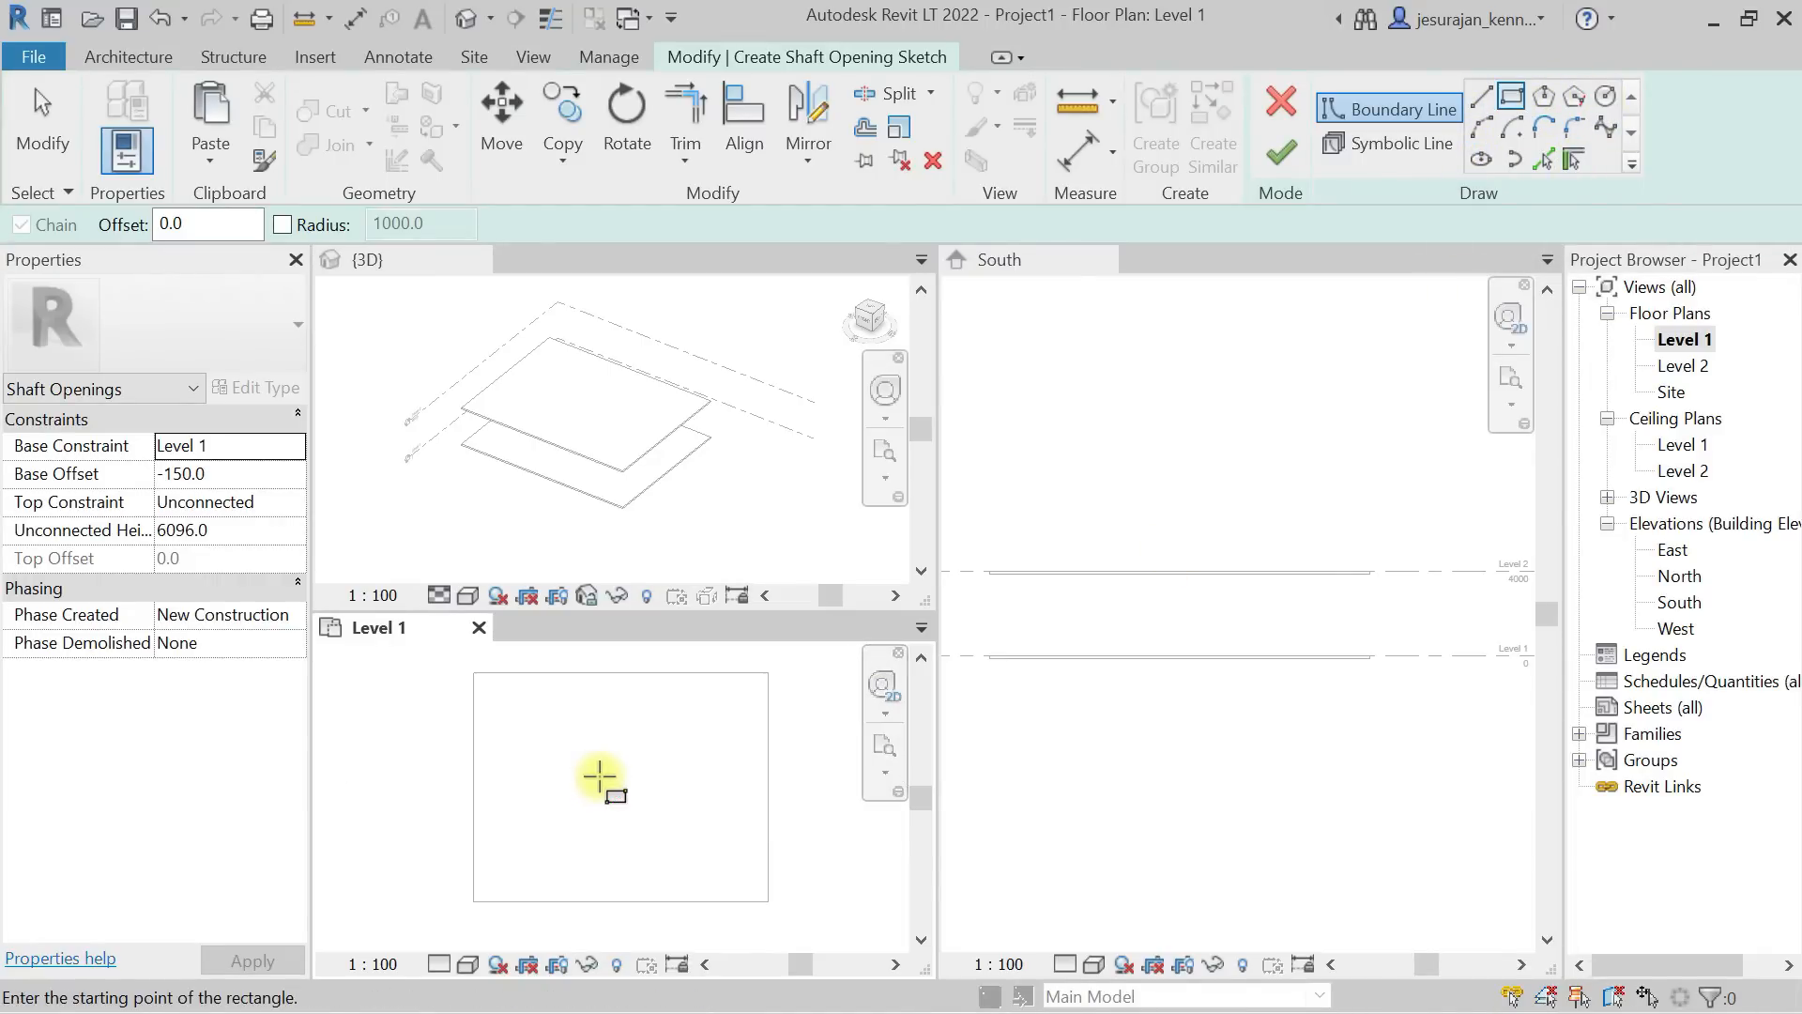
pyautogui.click(613, 777)
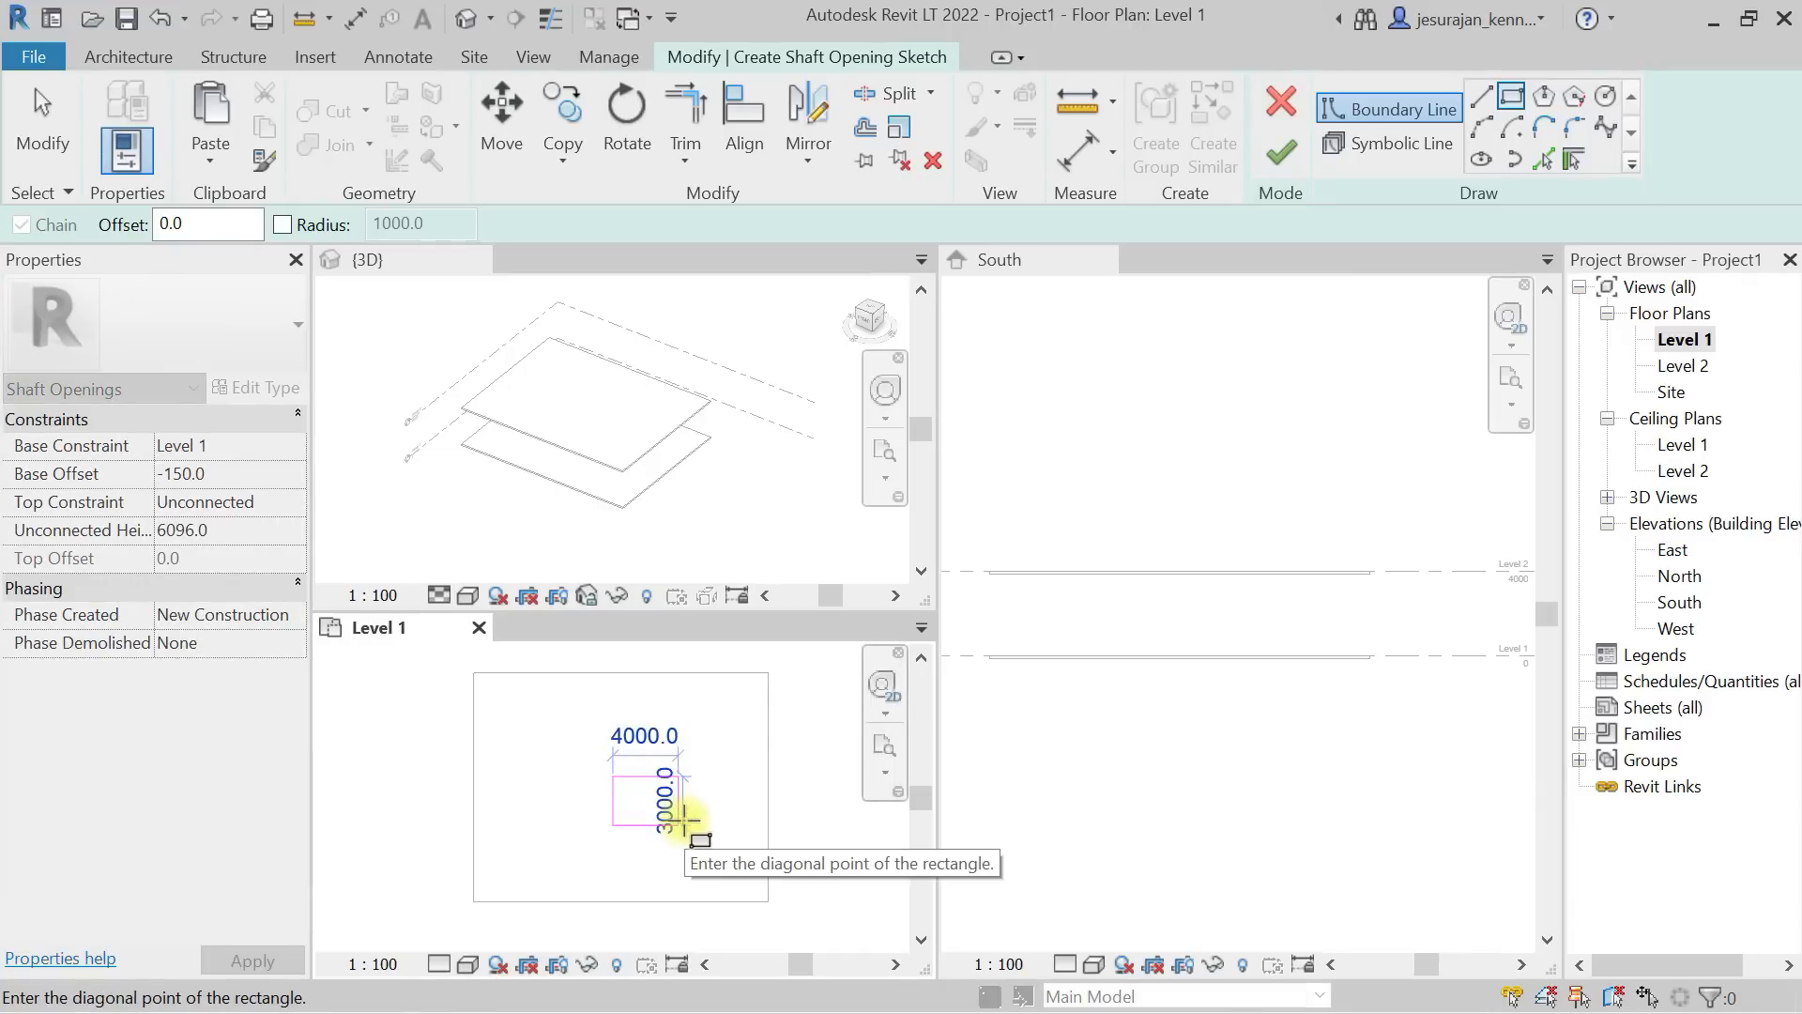
pyautogui.click(678, 824)
pyautogui.press('Escape')
pyautogui.press('Escape')
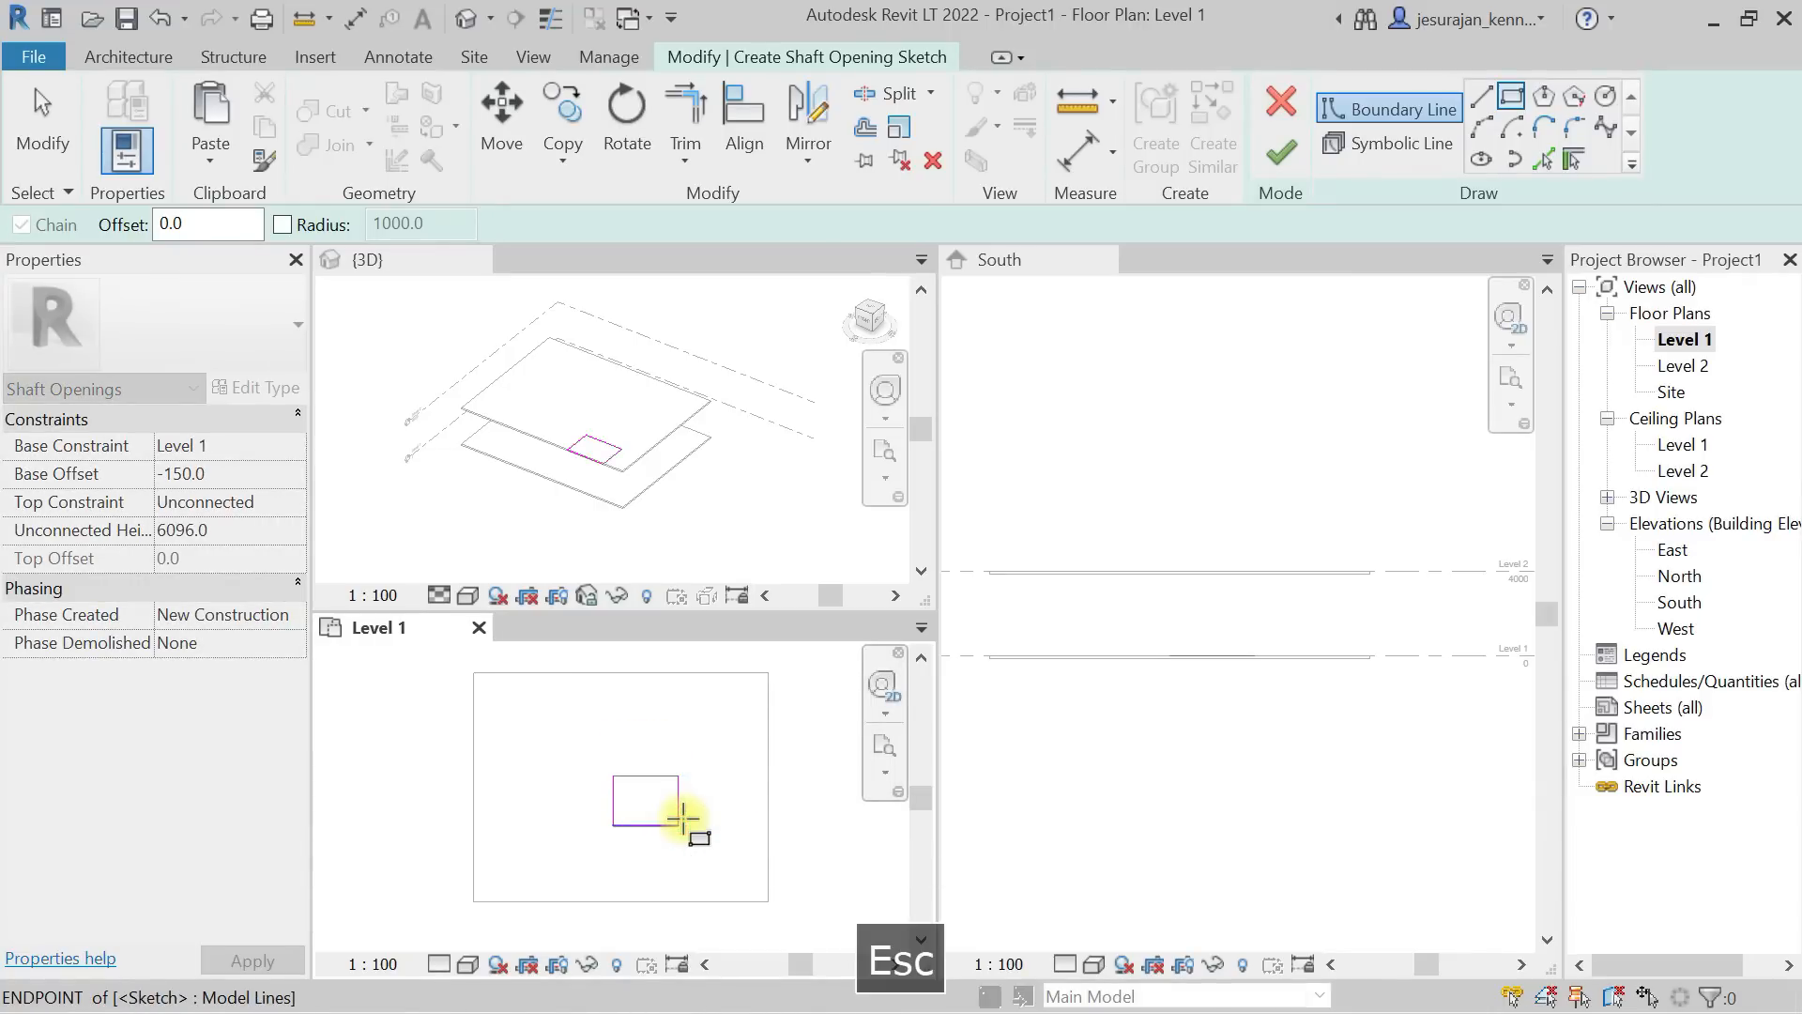
pyautogui.moveTo(709, 730); pyautogui.dragTo(571, 856)
pyautogui.click(570, 856)
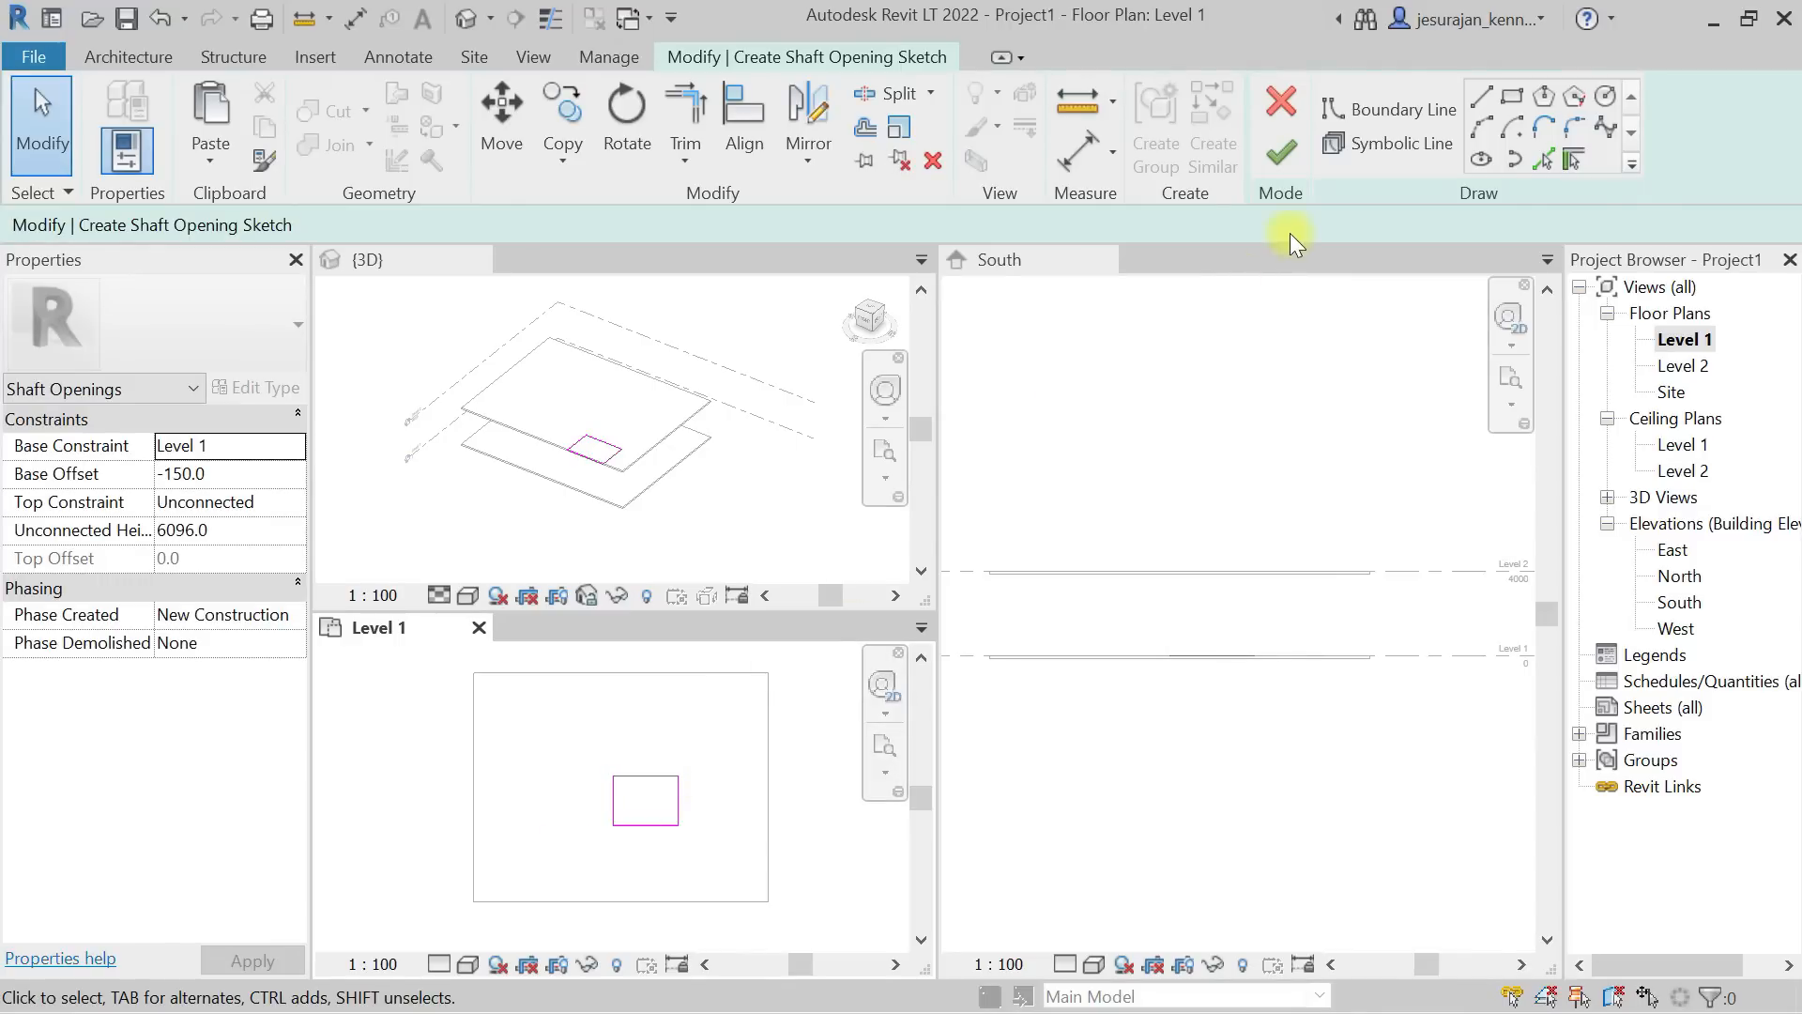
pyautogui.click(1284, 153)
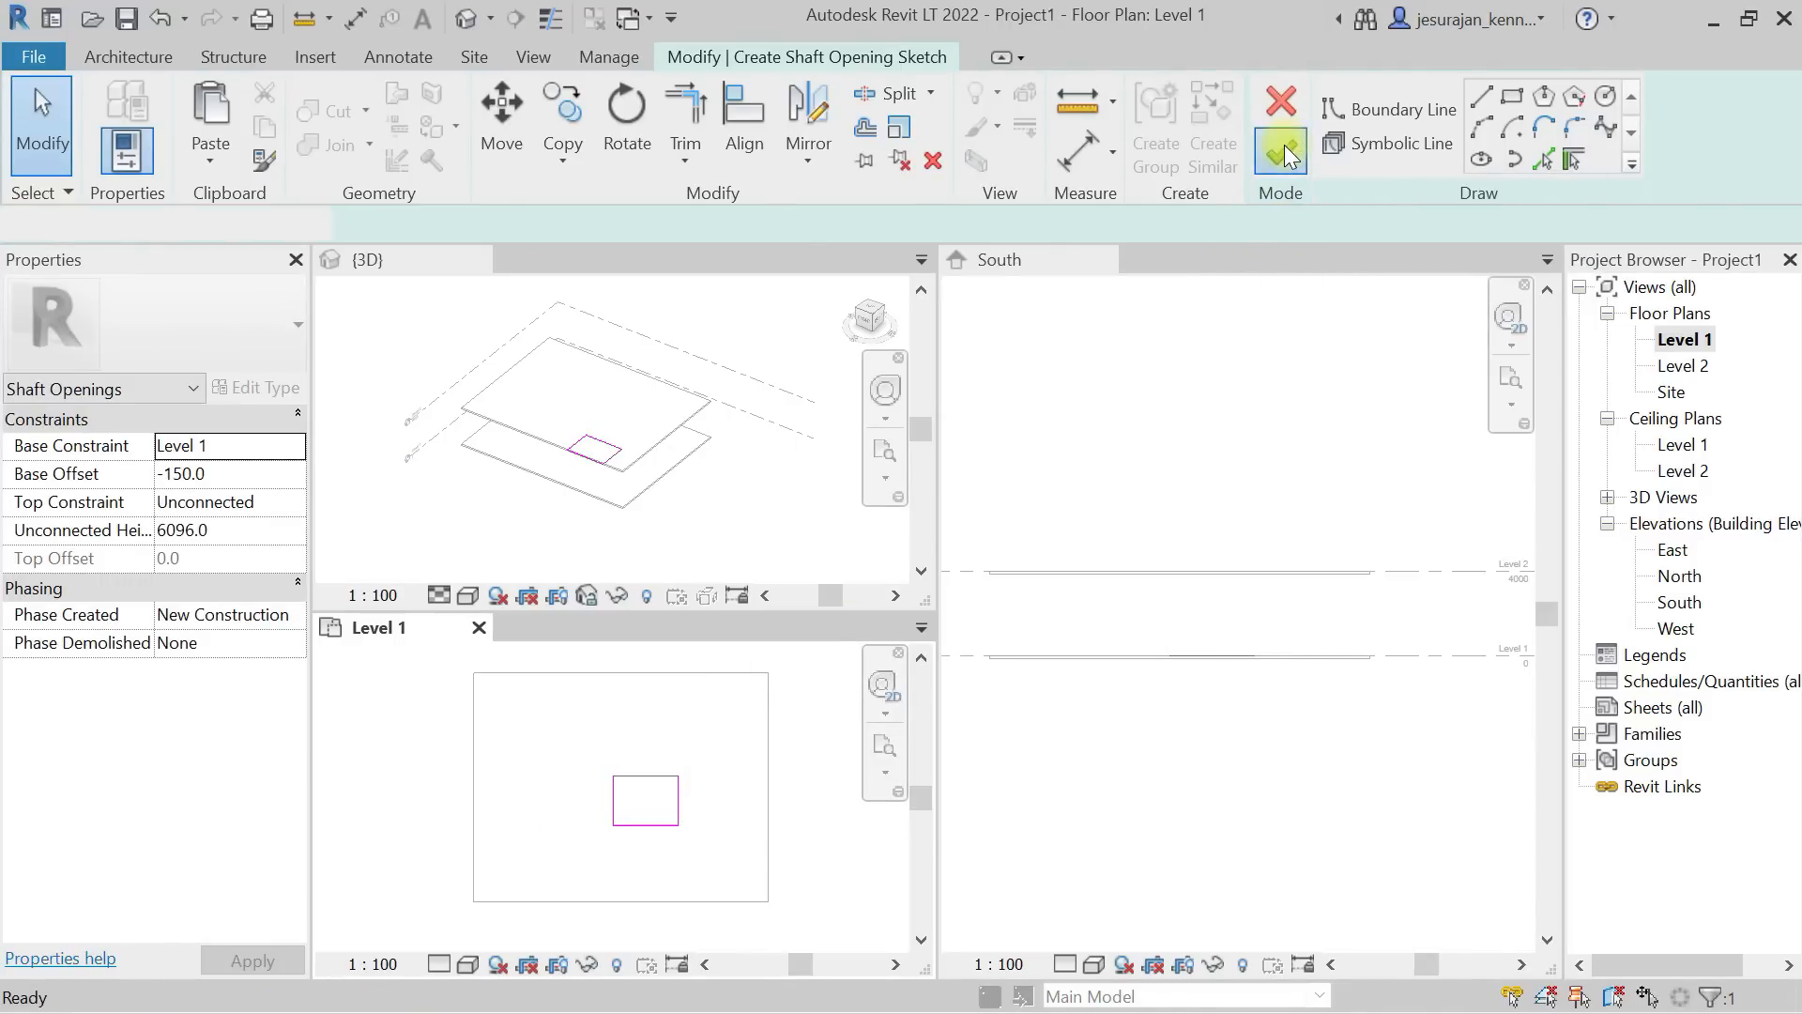
# Set the shaft opening's top constraint to Up to level: Level 2 with a top offset of 200
pyautogui.click(614, 416)
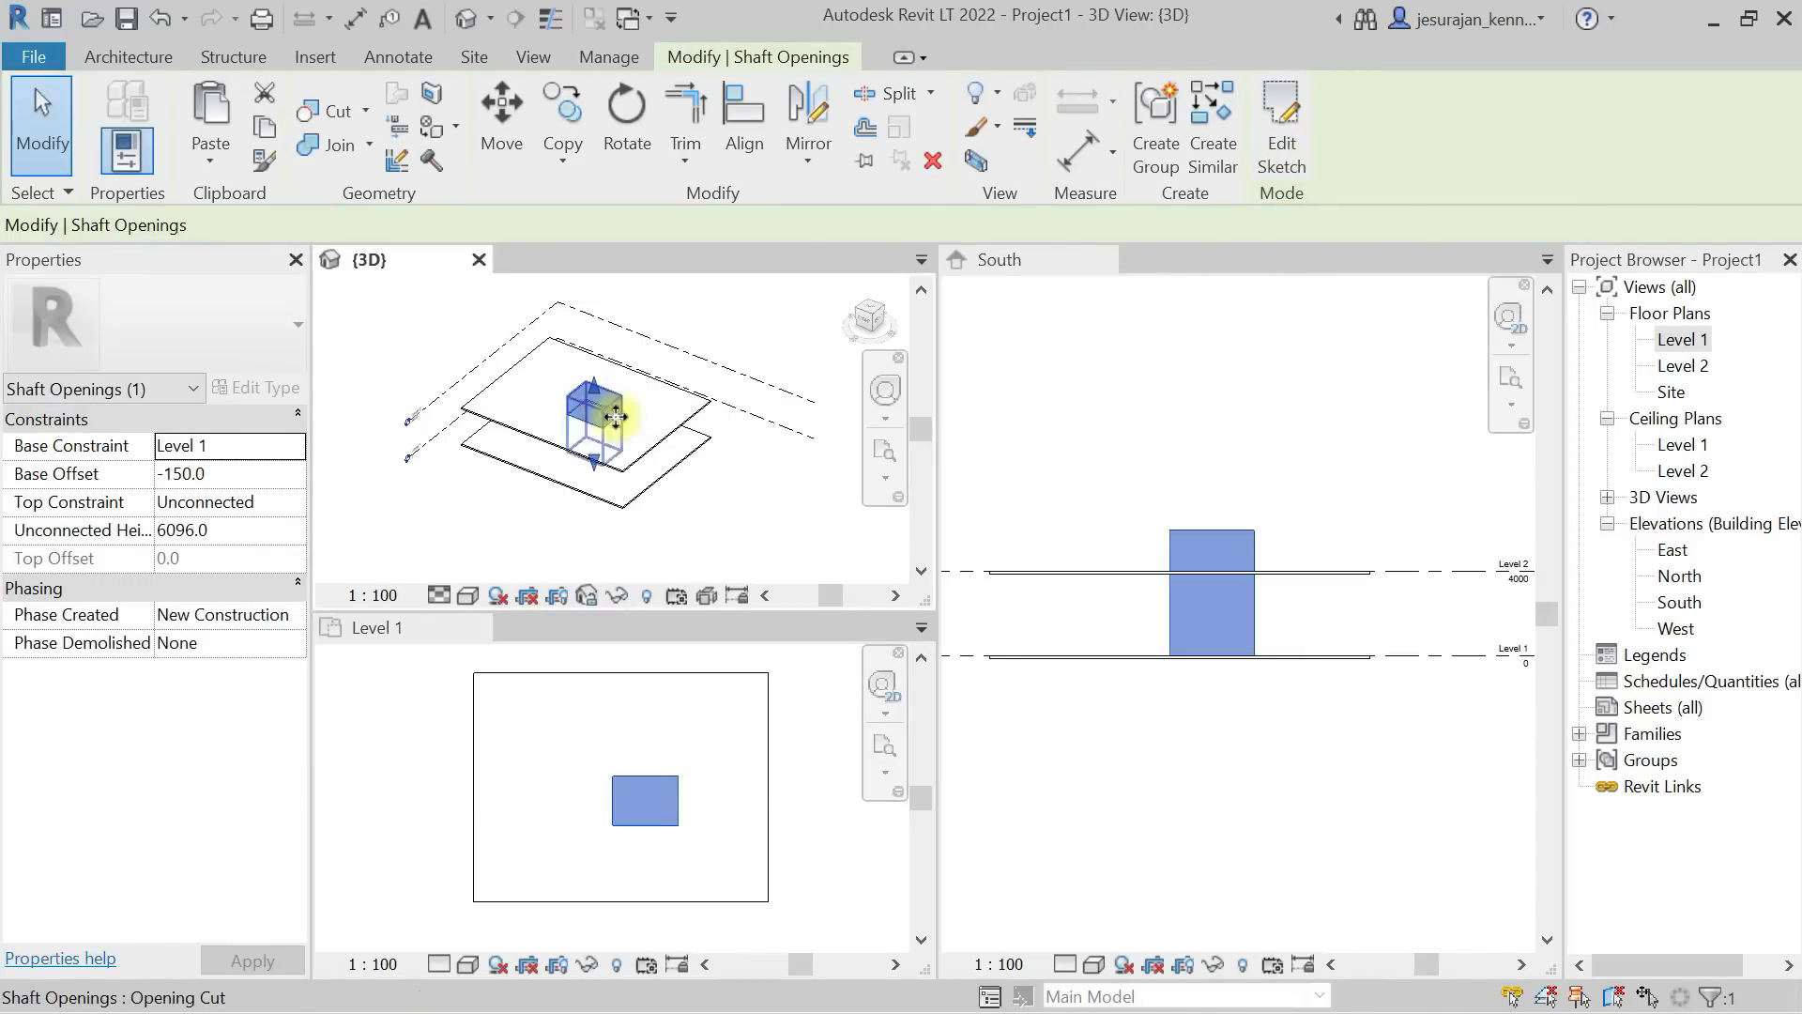
pyautogui.keyDown('shift'); pyautogui.moveTo(615, 416); pyautogui.dragTo(639, 366, button='middle'); pyautogui.keyUp('shift')
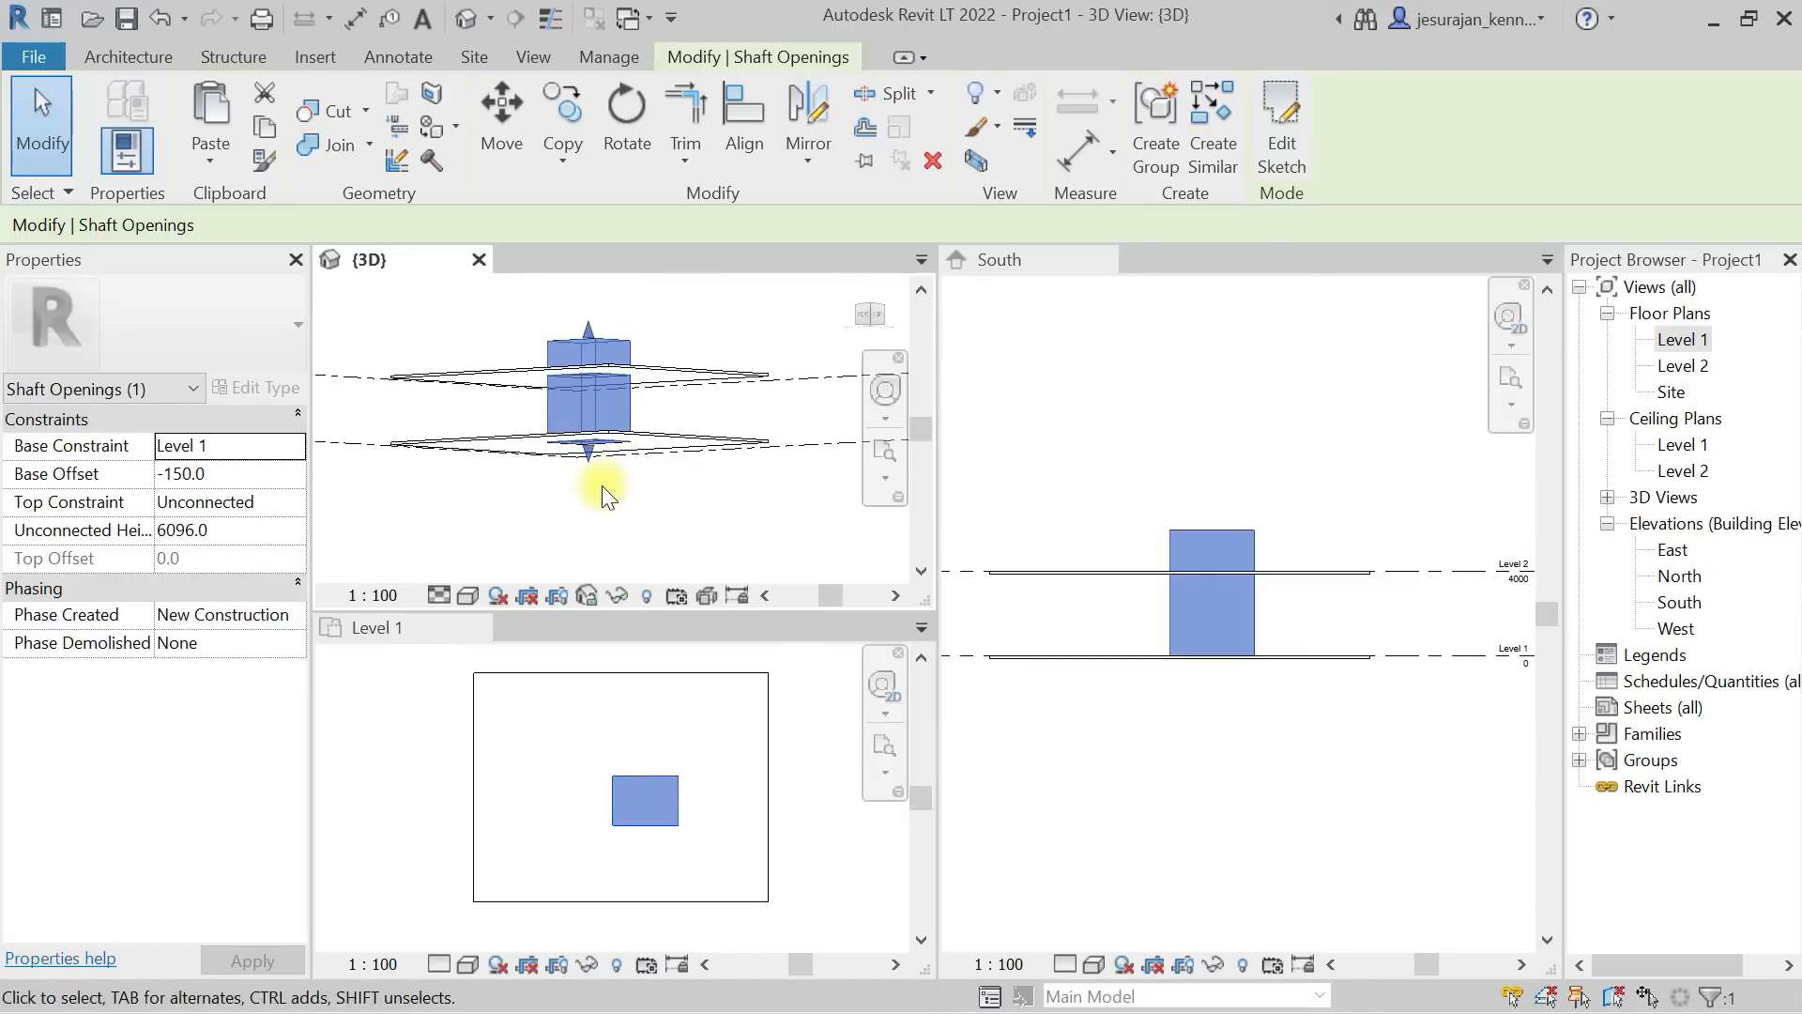
pyautogui.scroll(2, 600, 484)
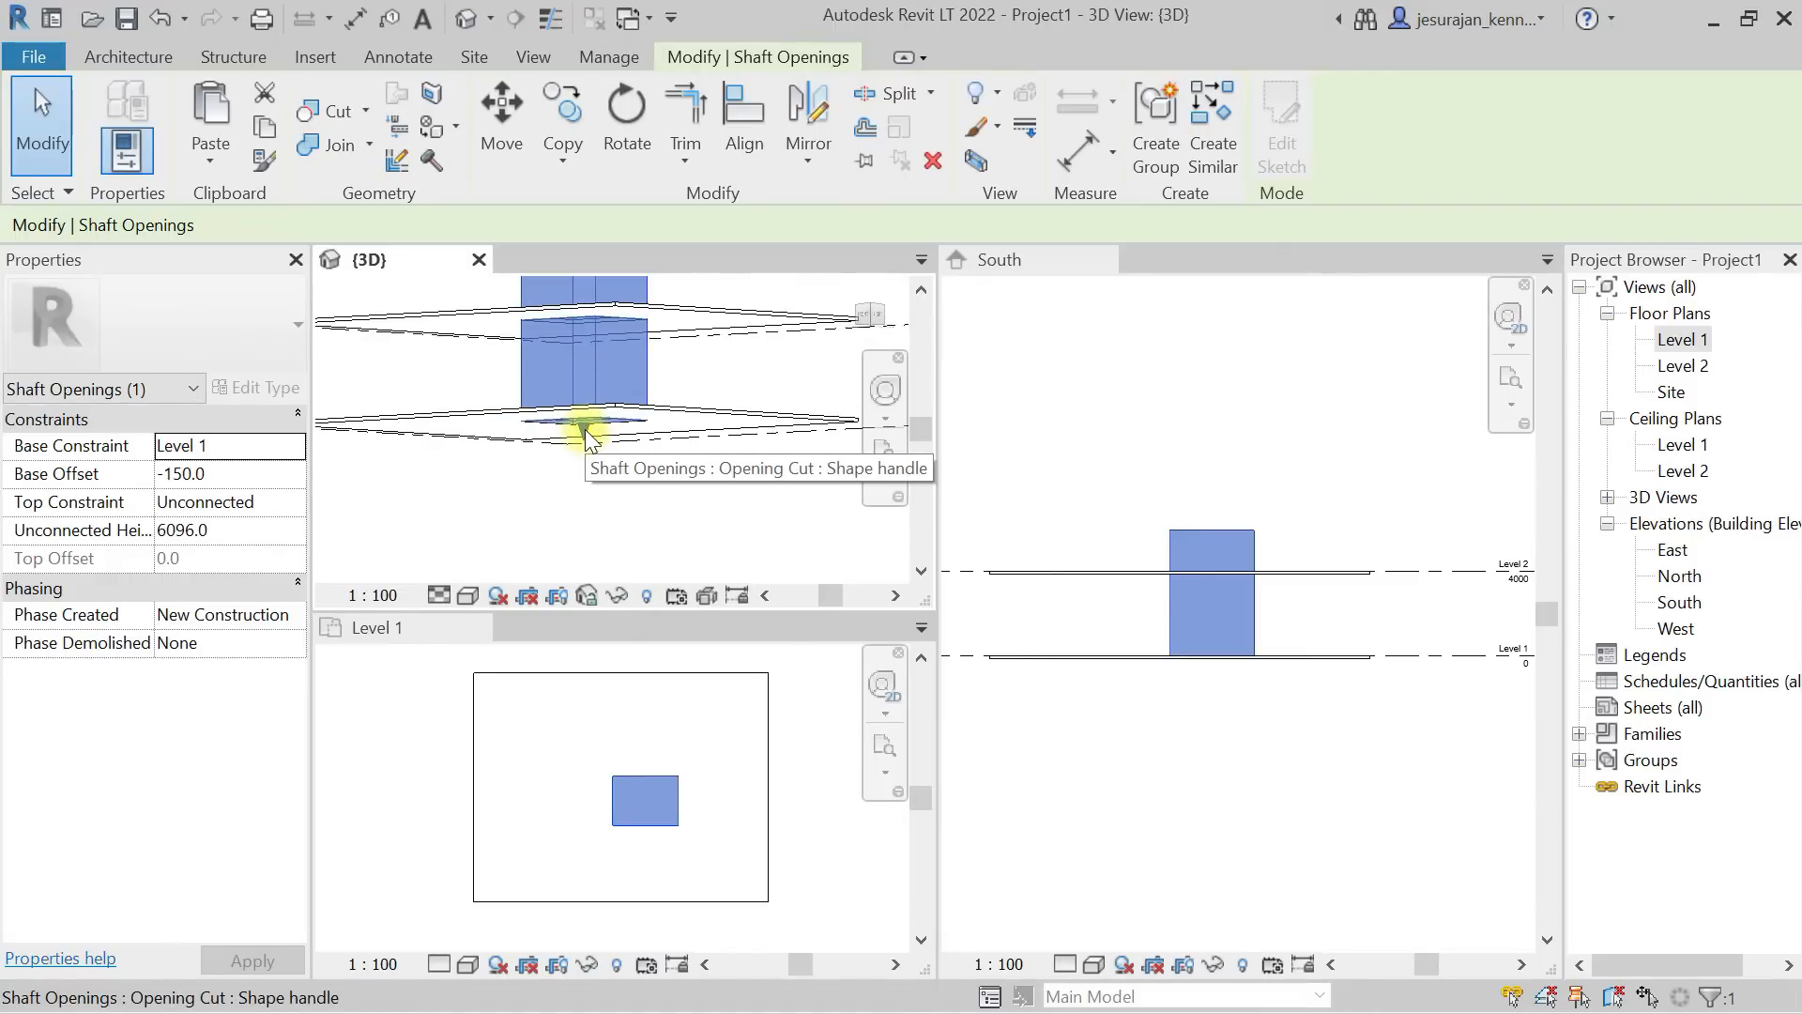
pyautogui.keyDown('shift'); pyautogui.moveTo(584, 430); pyautogui.dragTo(676, 380, button='middle'); pyautogui.keyUp('shift')
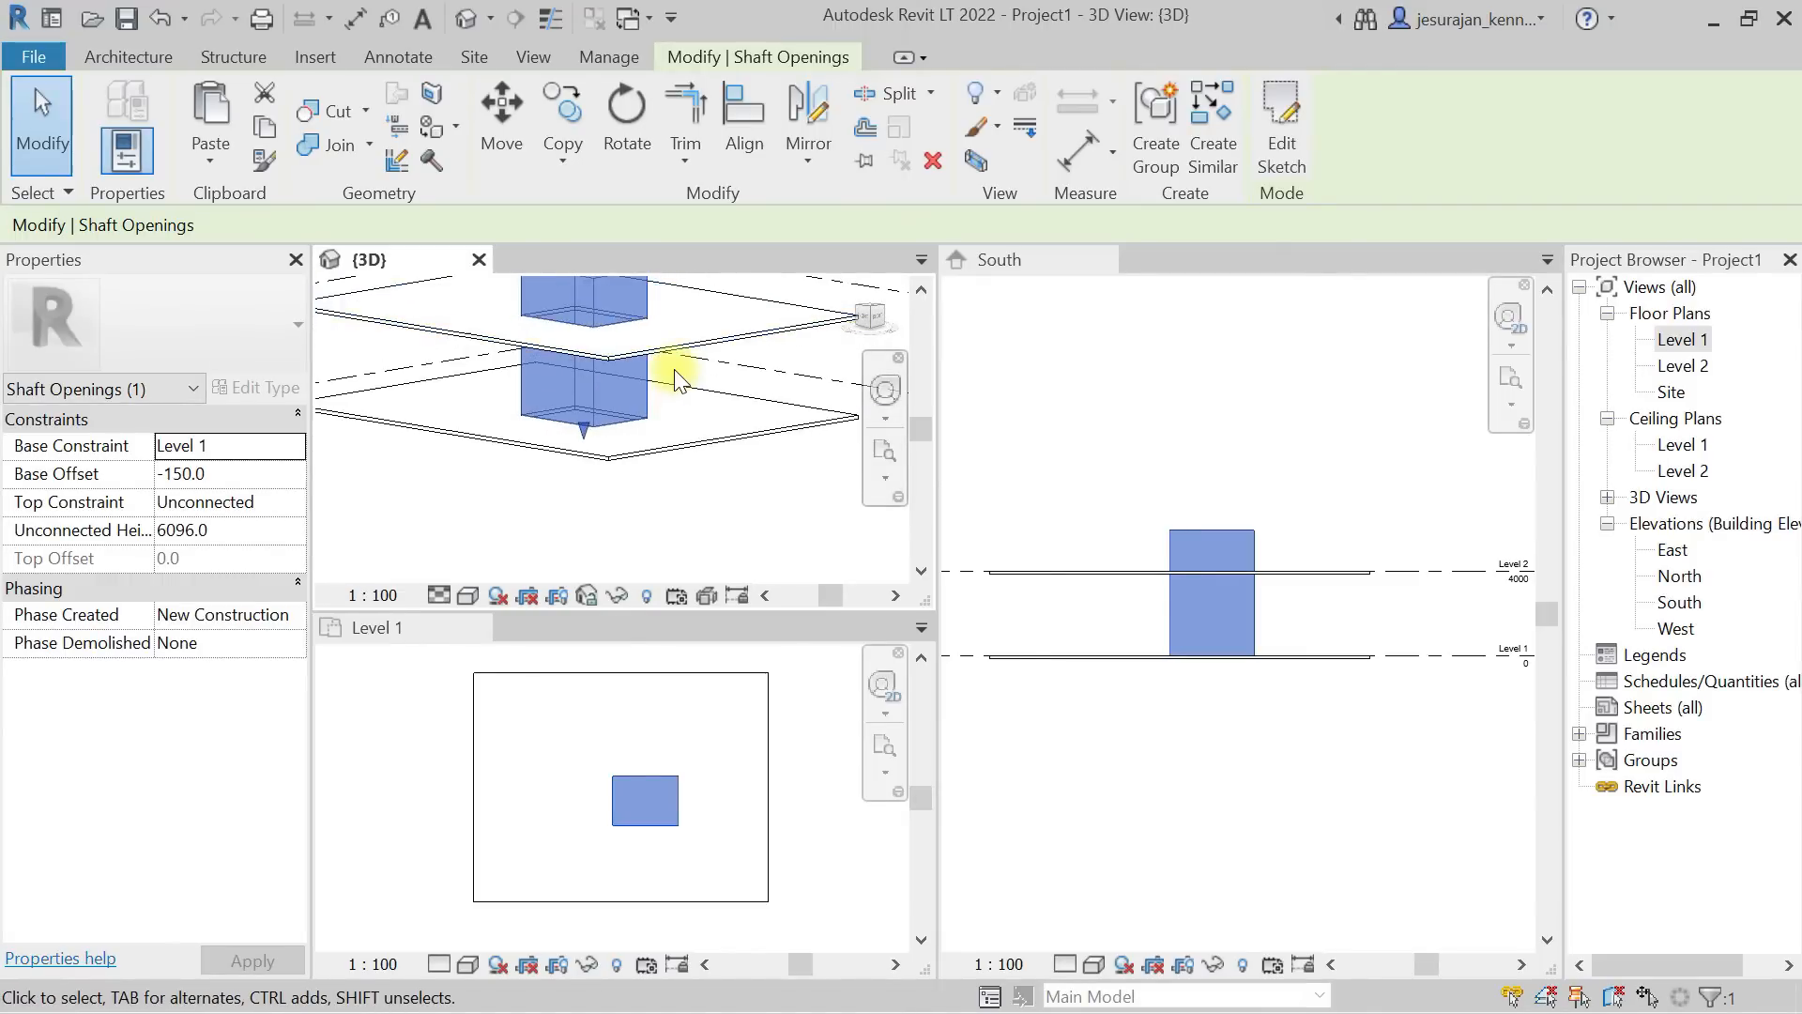
pyautogui.scroll(-2, 676, 380)
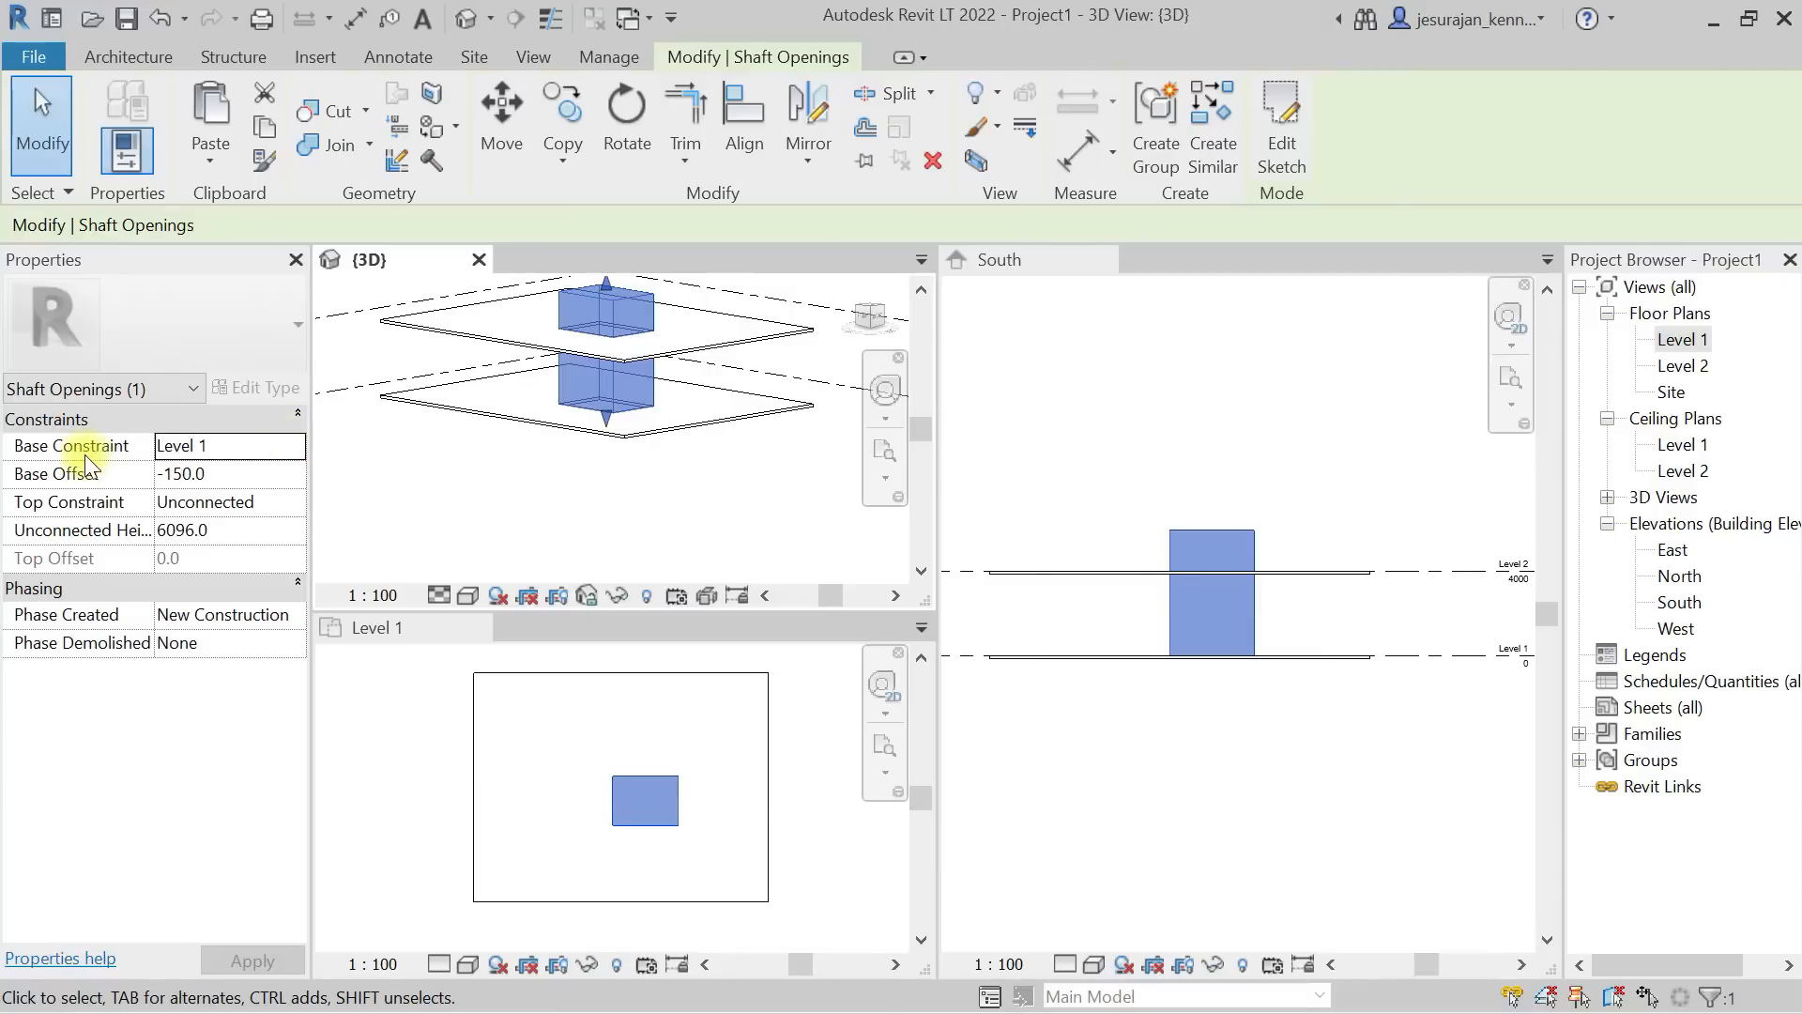
pyautogui.click(232, 473)
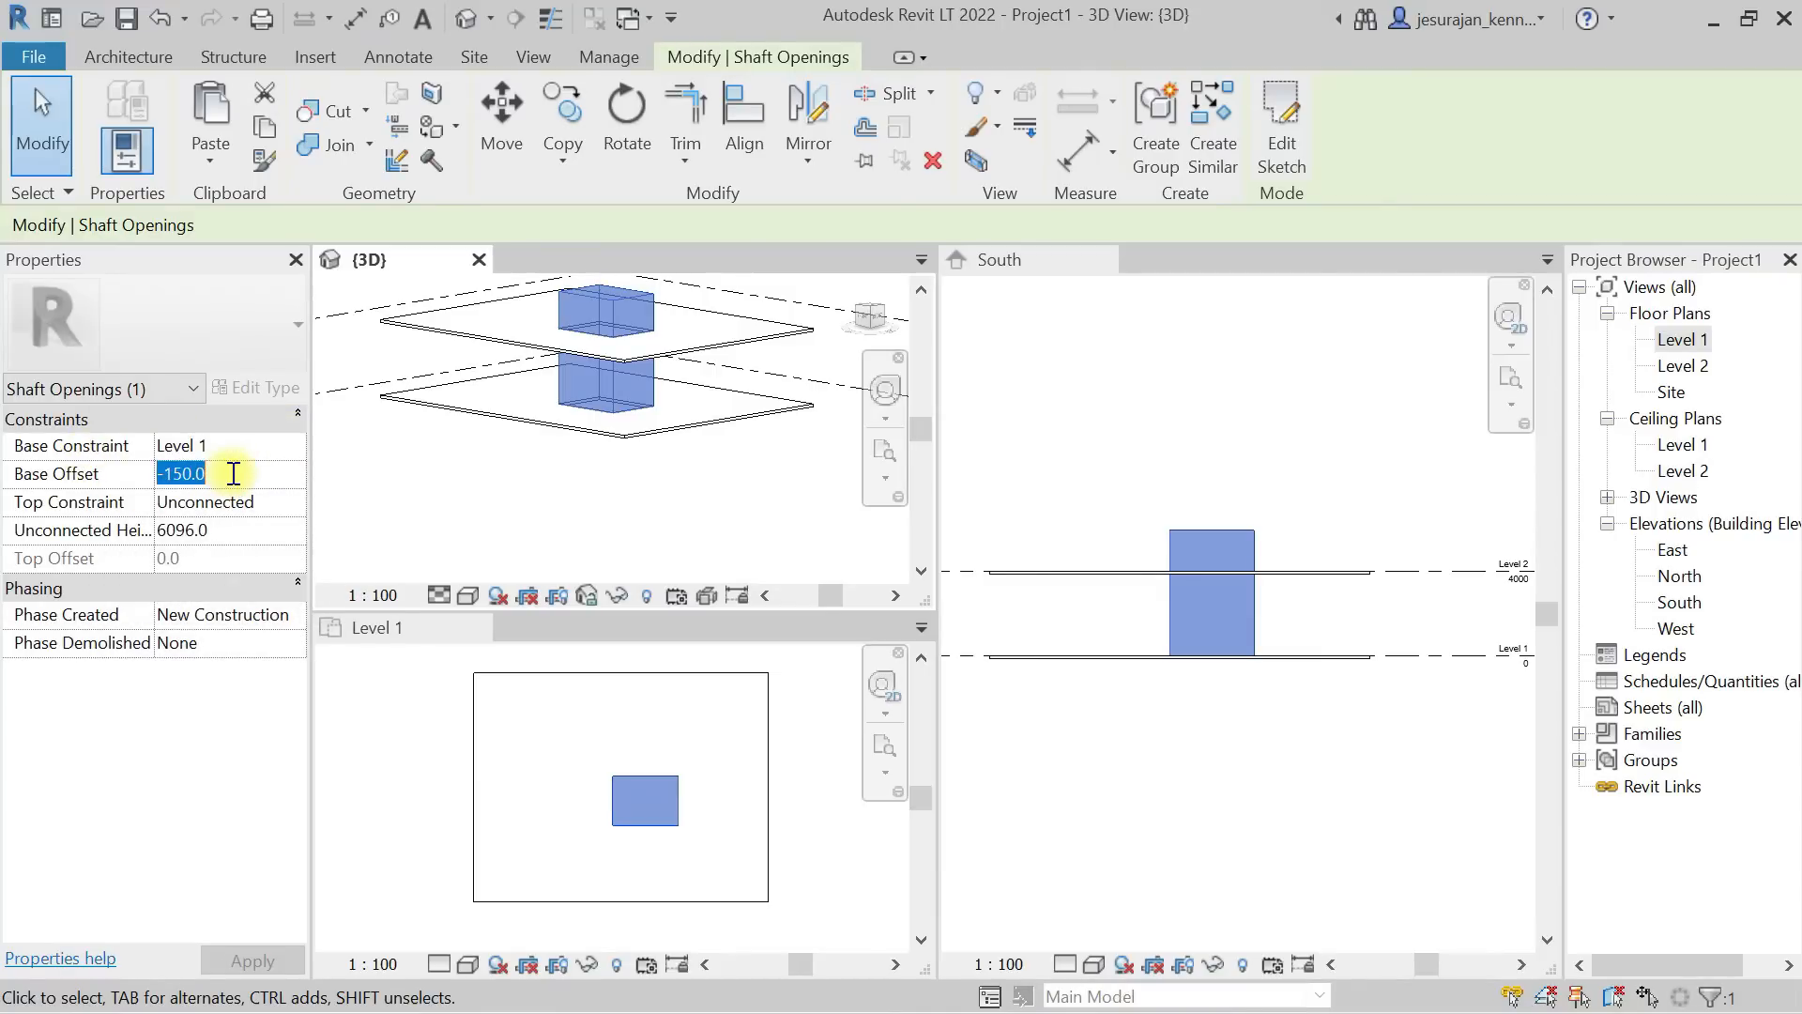
pyautogui.click(232, 530)
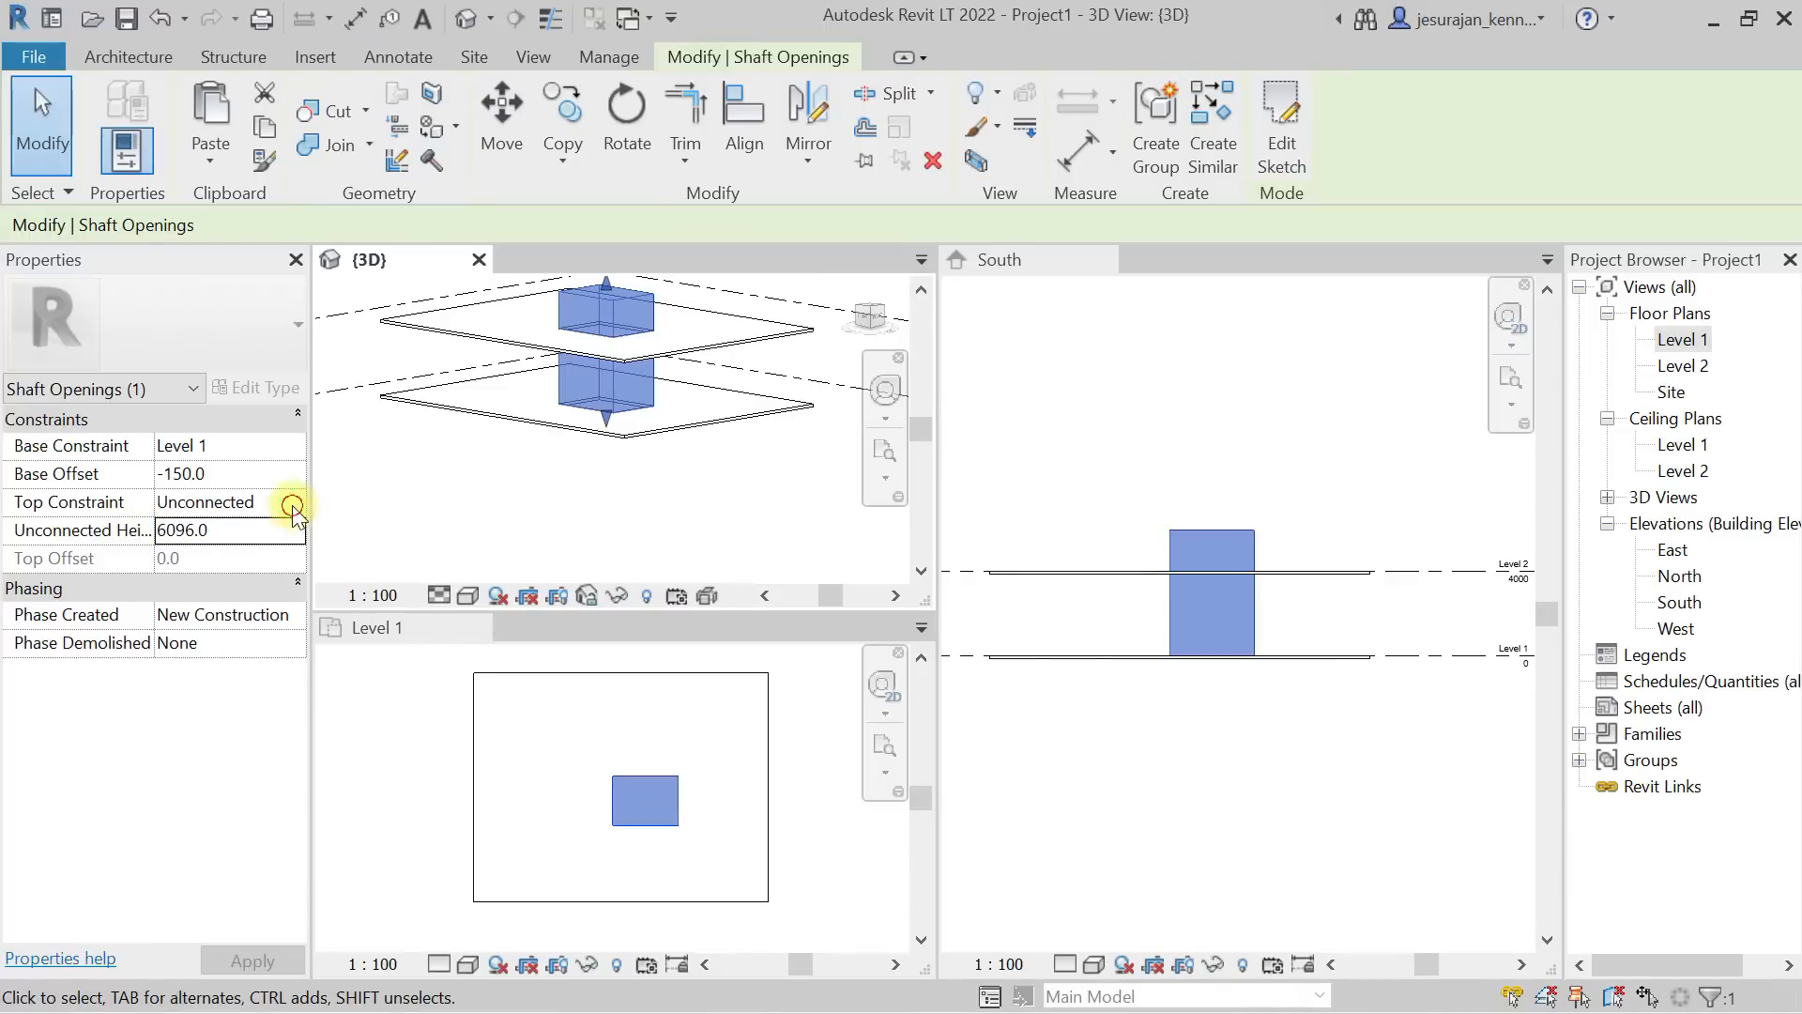
pyautogui.click(293, 503)
pyautogui.click(287, 578)
pyautogui.click(226, 560)
pyautogui.write('200.0')
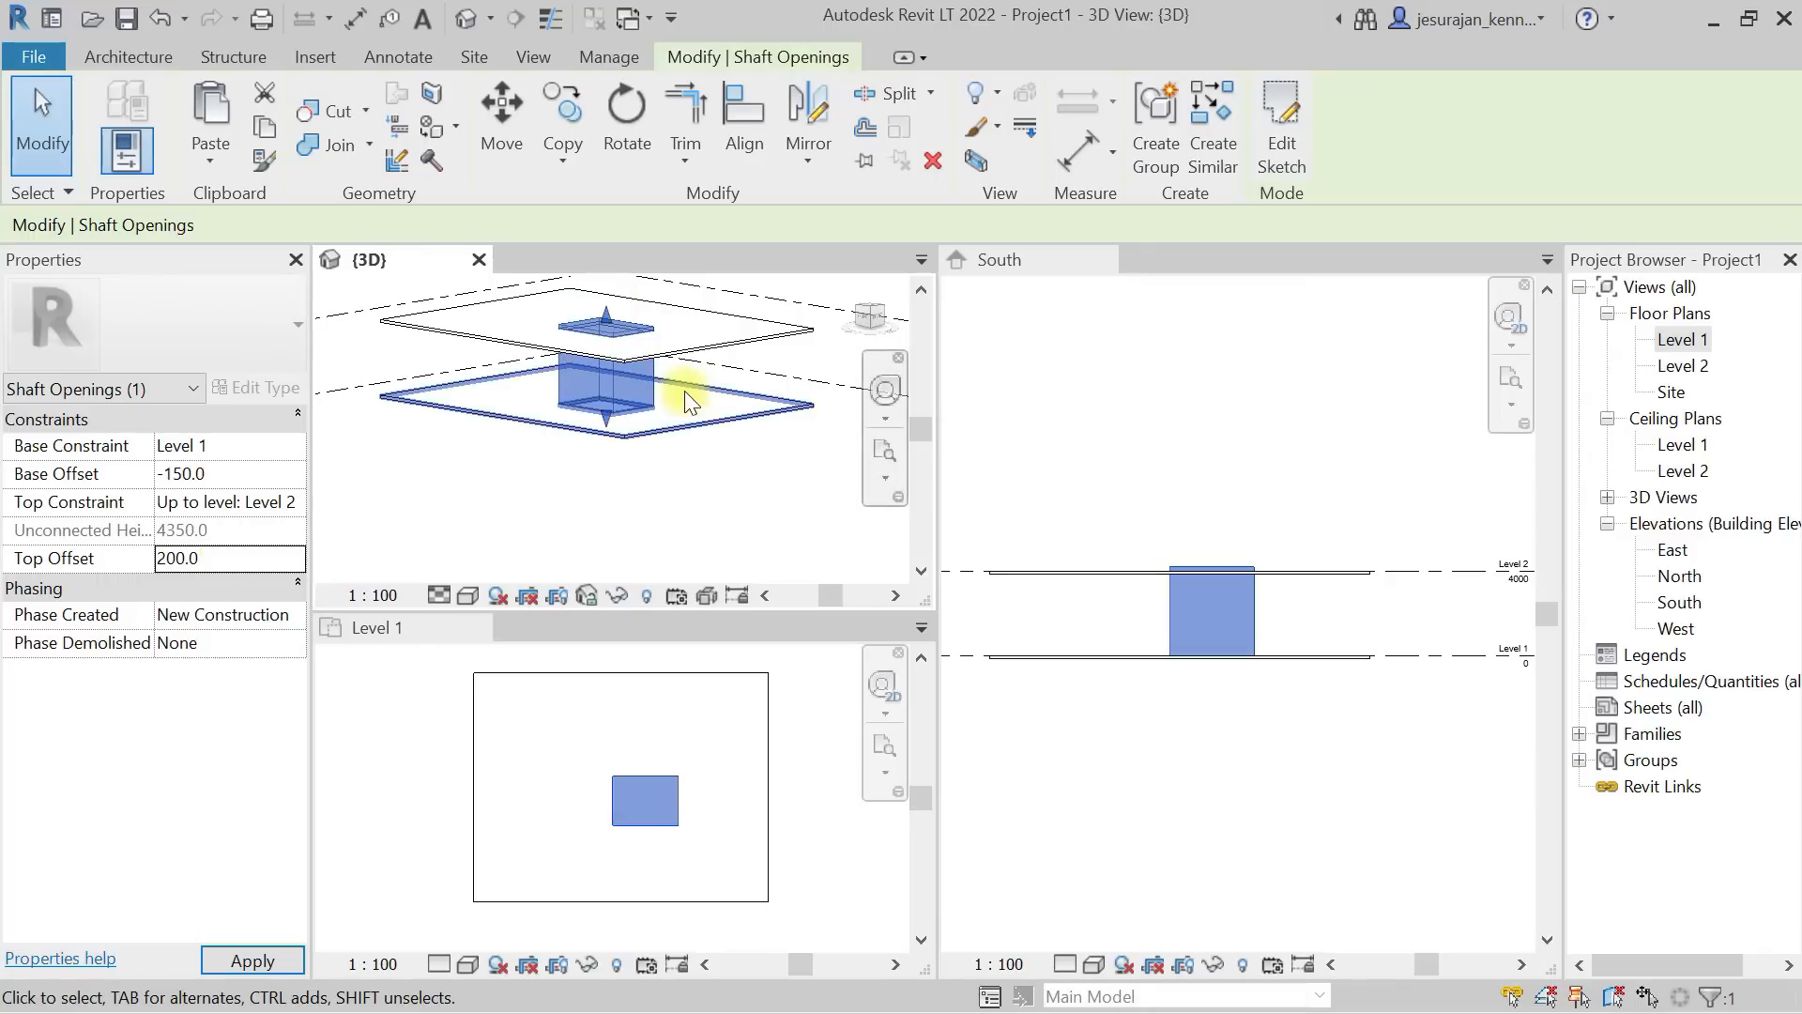
pyautogui.moveTo(691, 482)
pyautogui.keyDown('shift'); pyautogui.mouseDown(button='middle')
pyautogui.moveTo(692, 451)
pyautogui.moveTo(692, 475)
pyautogui.moveTo(674, 466)
pyautogui.mouseUp(button='middle'); pyautogui.keyUp('shift')
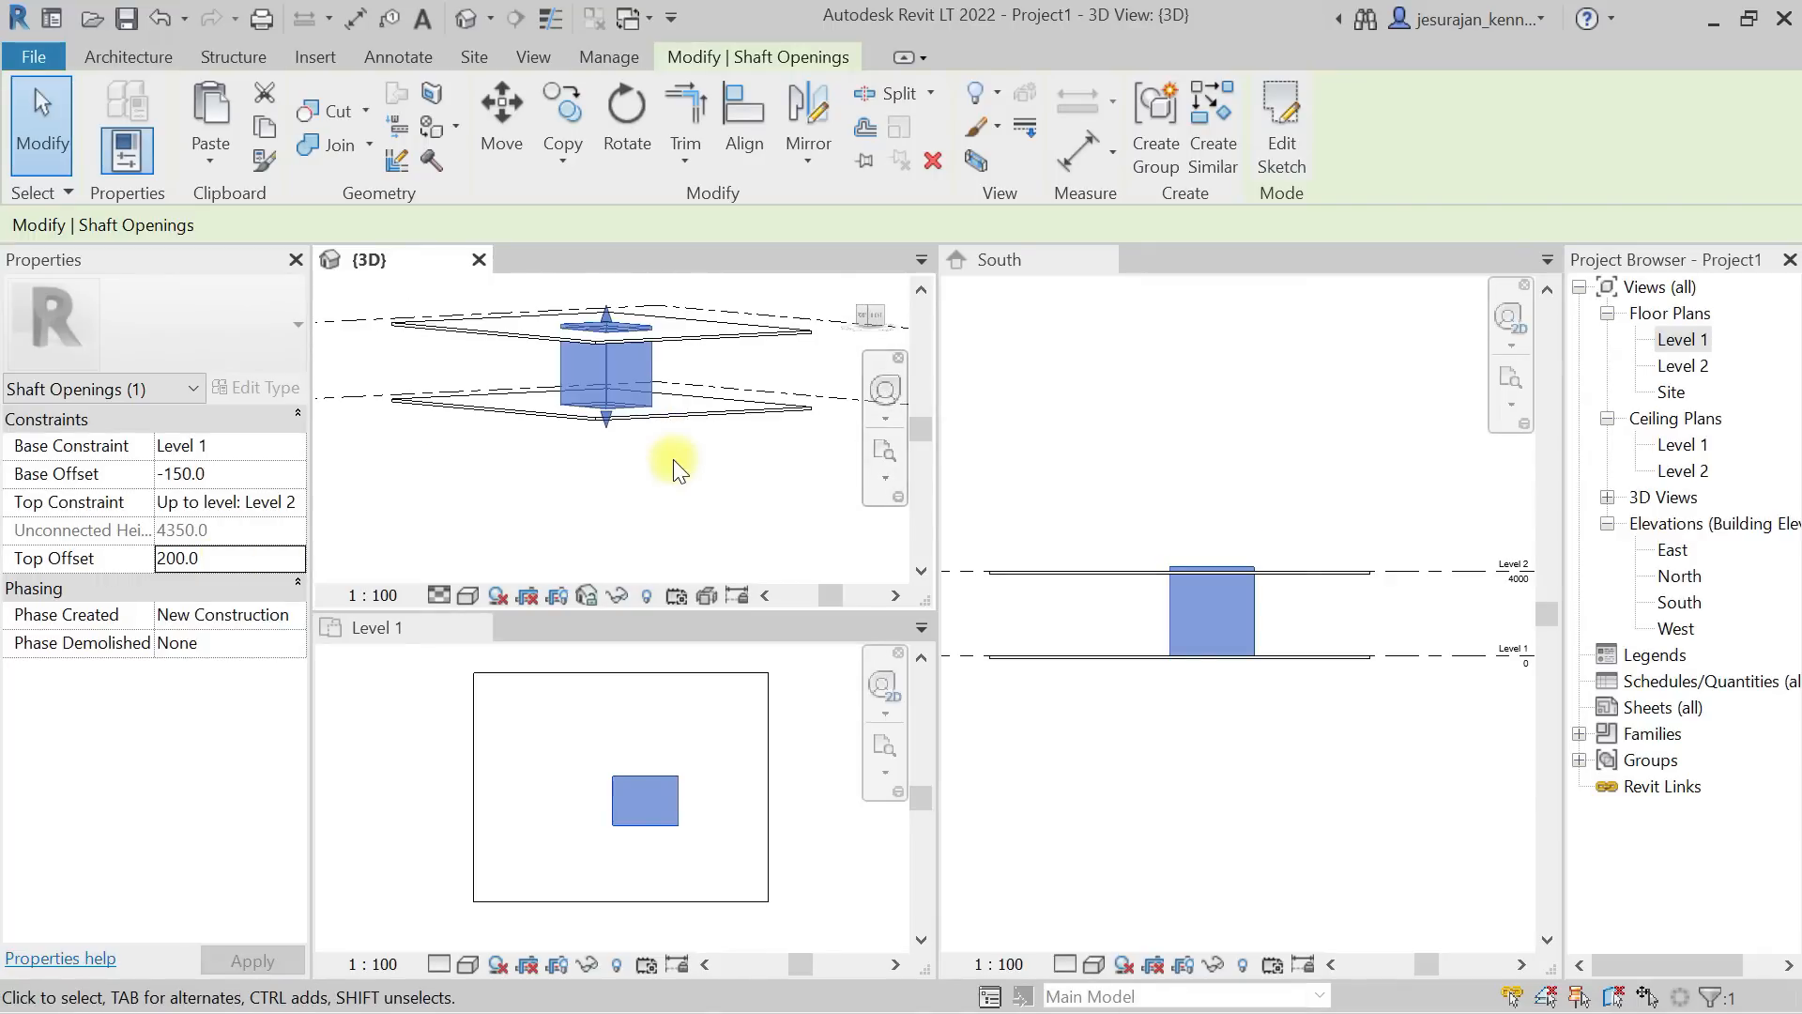
# In the South elevation, stretch the shaft's base down to an offset of about -1429 and back up to about 1800
pyautogui.click(1304, 551)
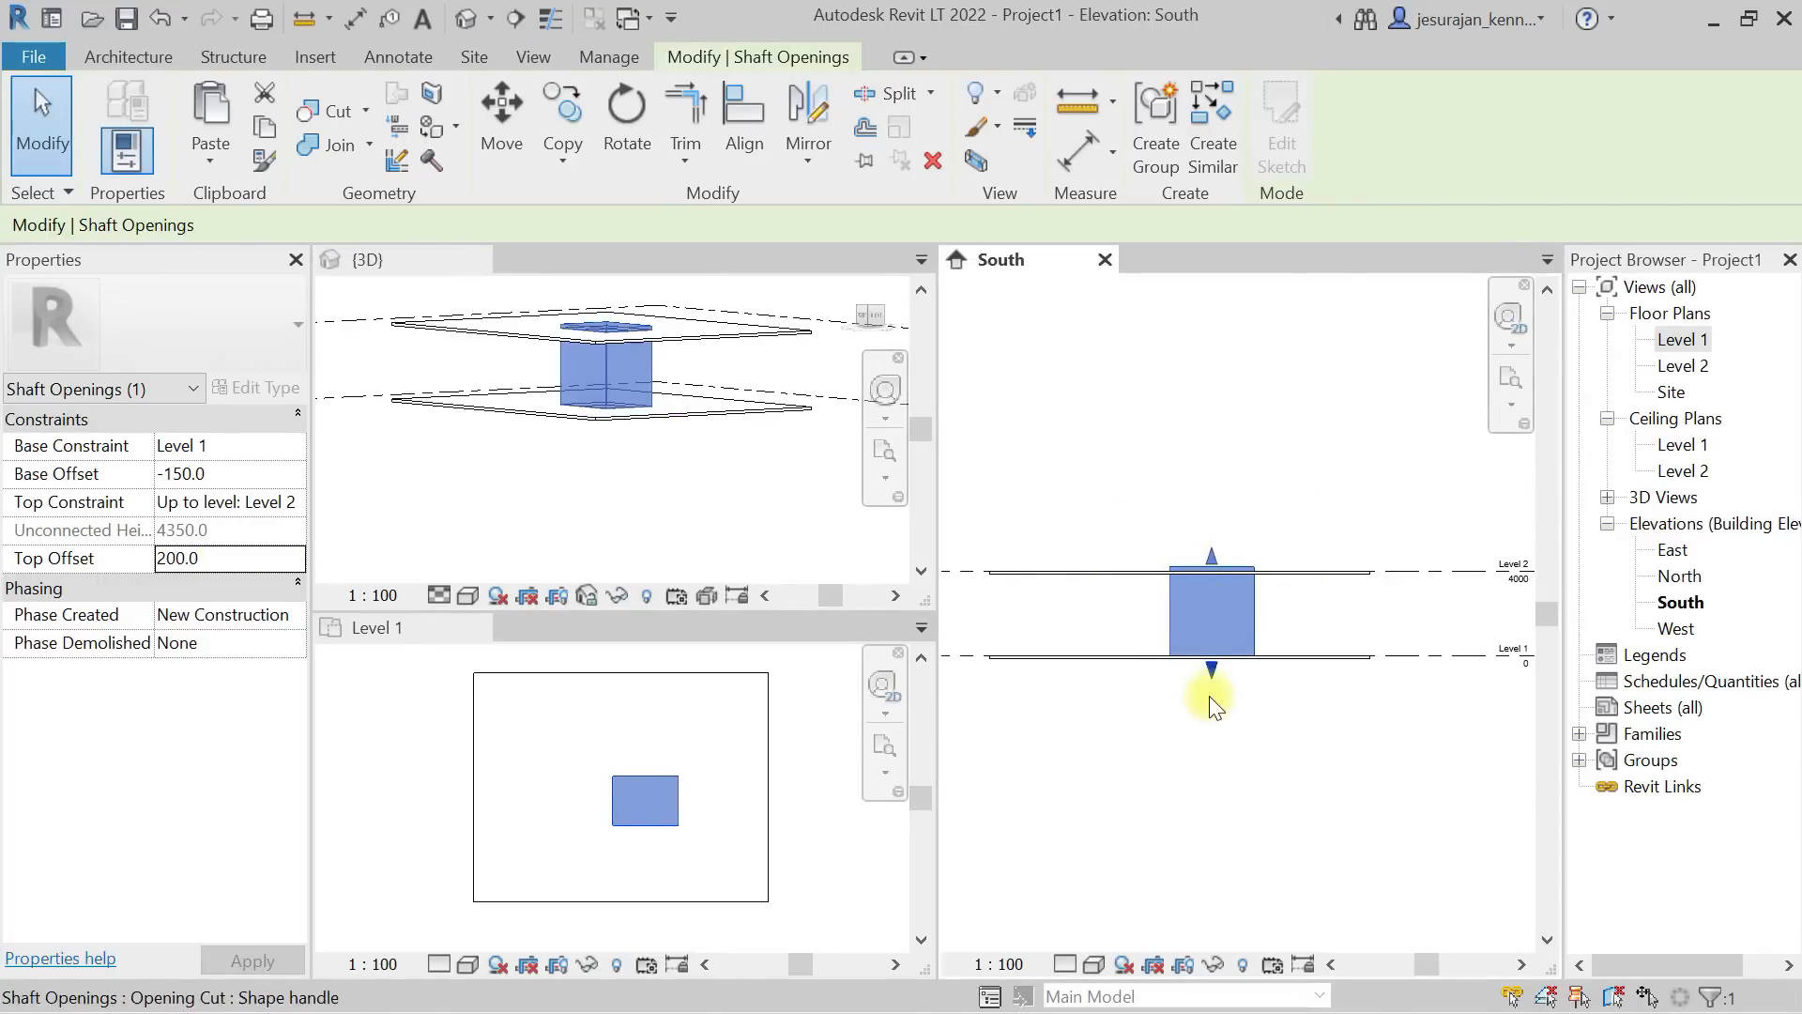
pyautogui.scroll(1, 1209, 674)
pyautogui.moveTo(1214, 664); pyautogui.dragTo(1213, 701)
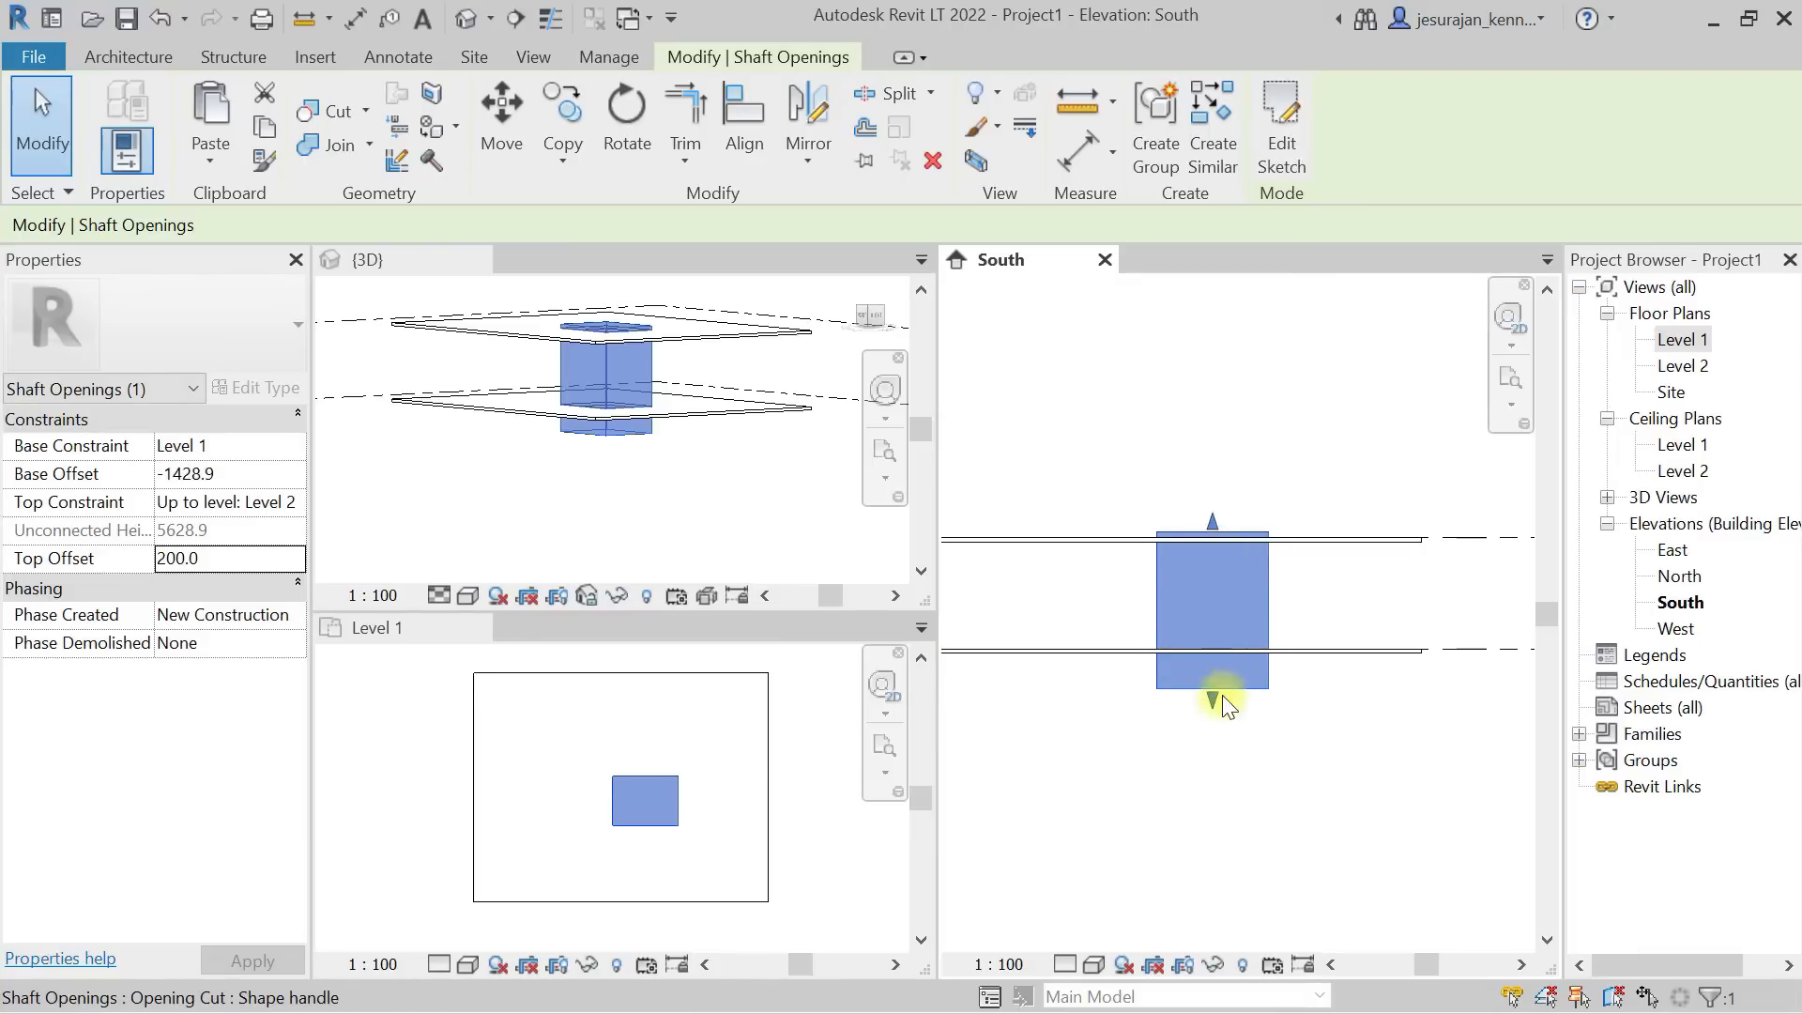
pyautogui.moveTo(1213, 700); pyautogui.dragTo(1213, 601)
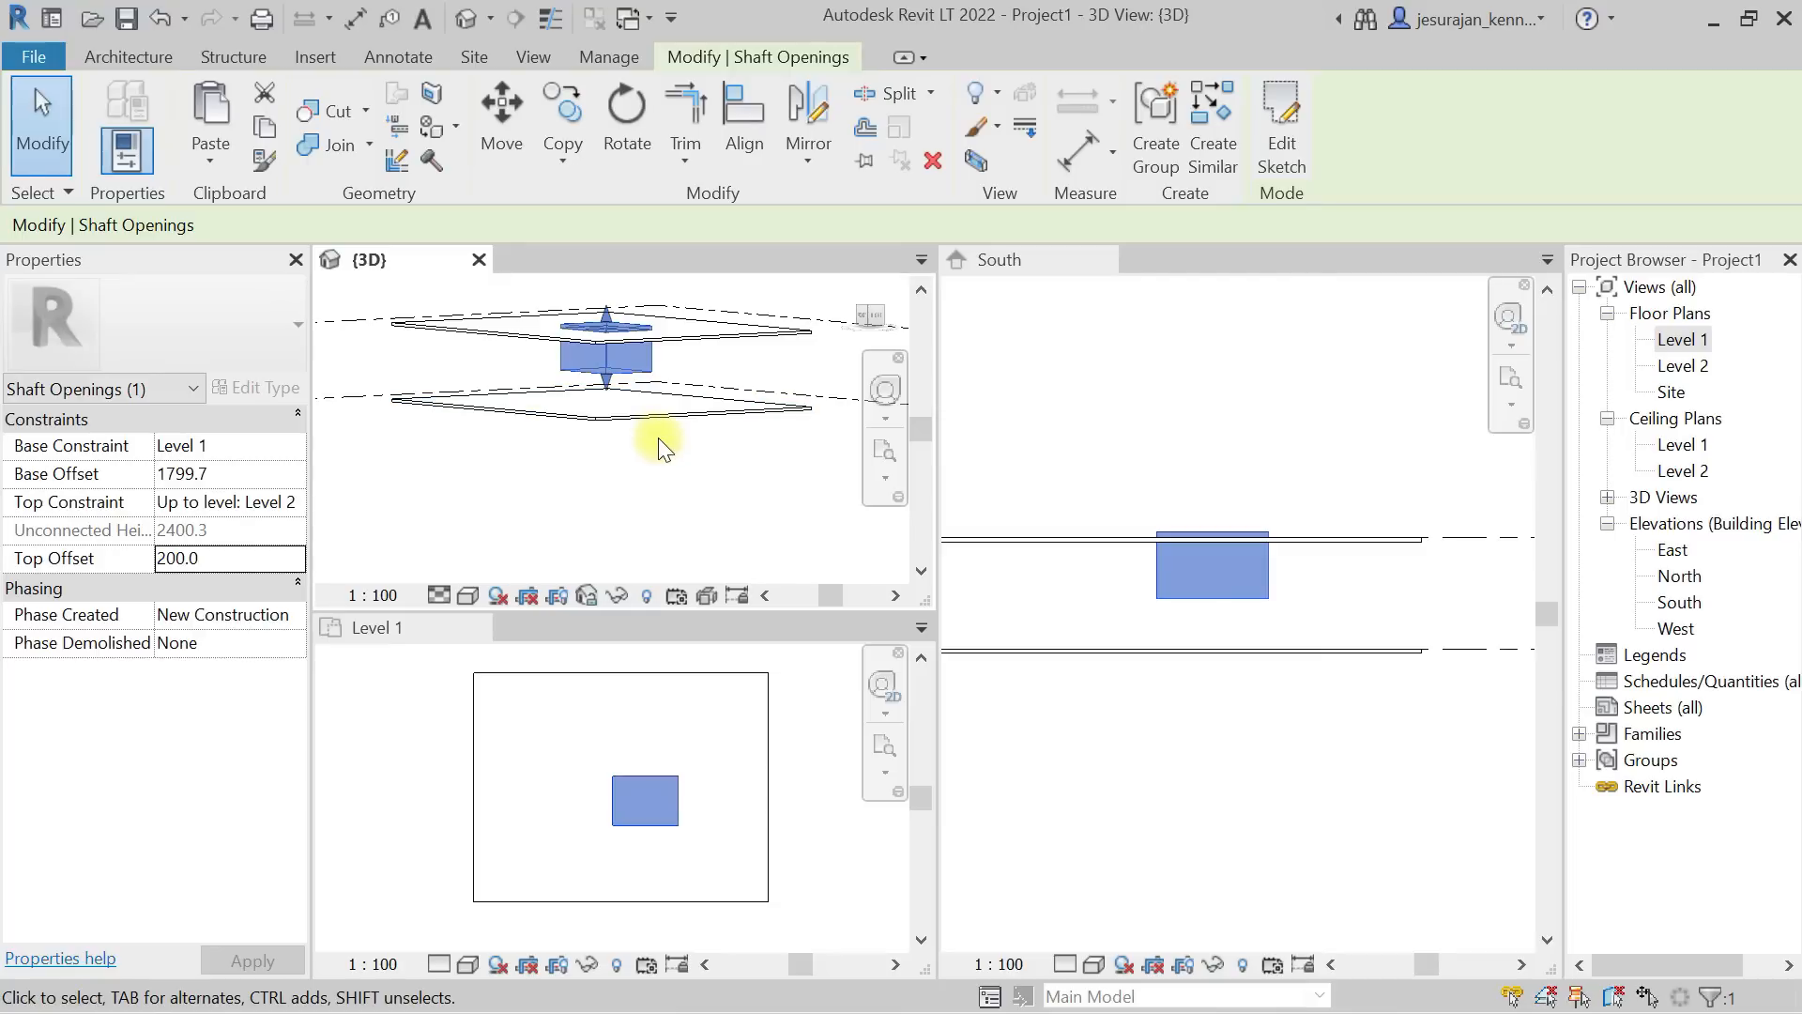
# Edit the shaft opening's sketch in the Level 1 plan and delete the upper and right boundary lines of the rectangle
pyautogui.click(1125, 775)
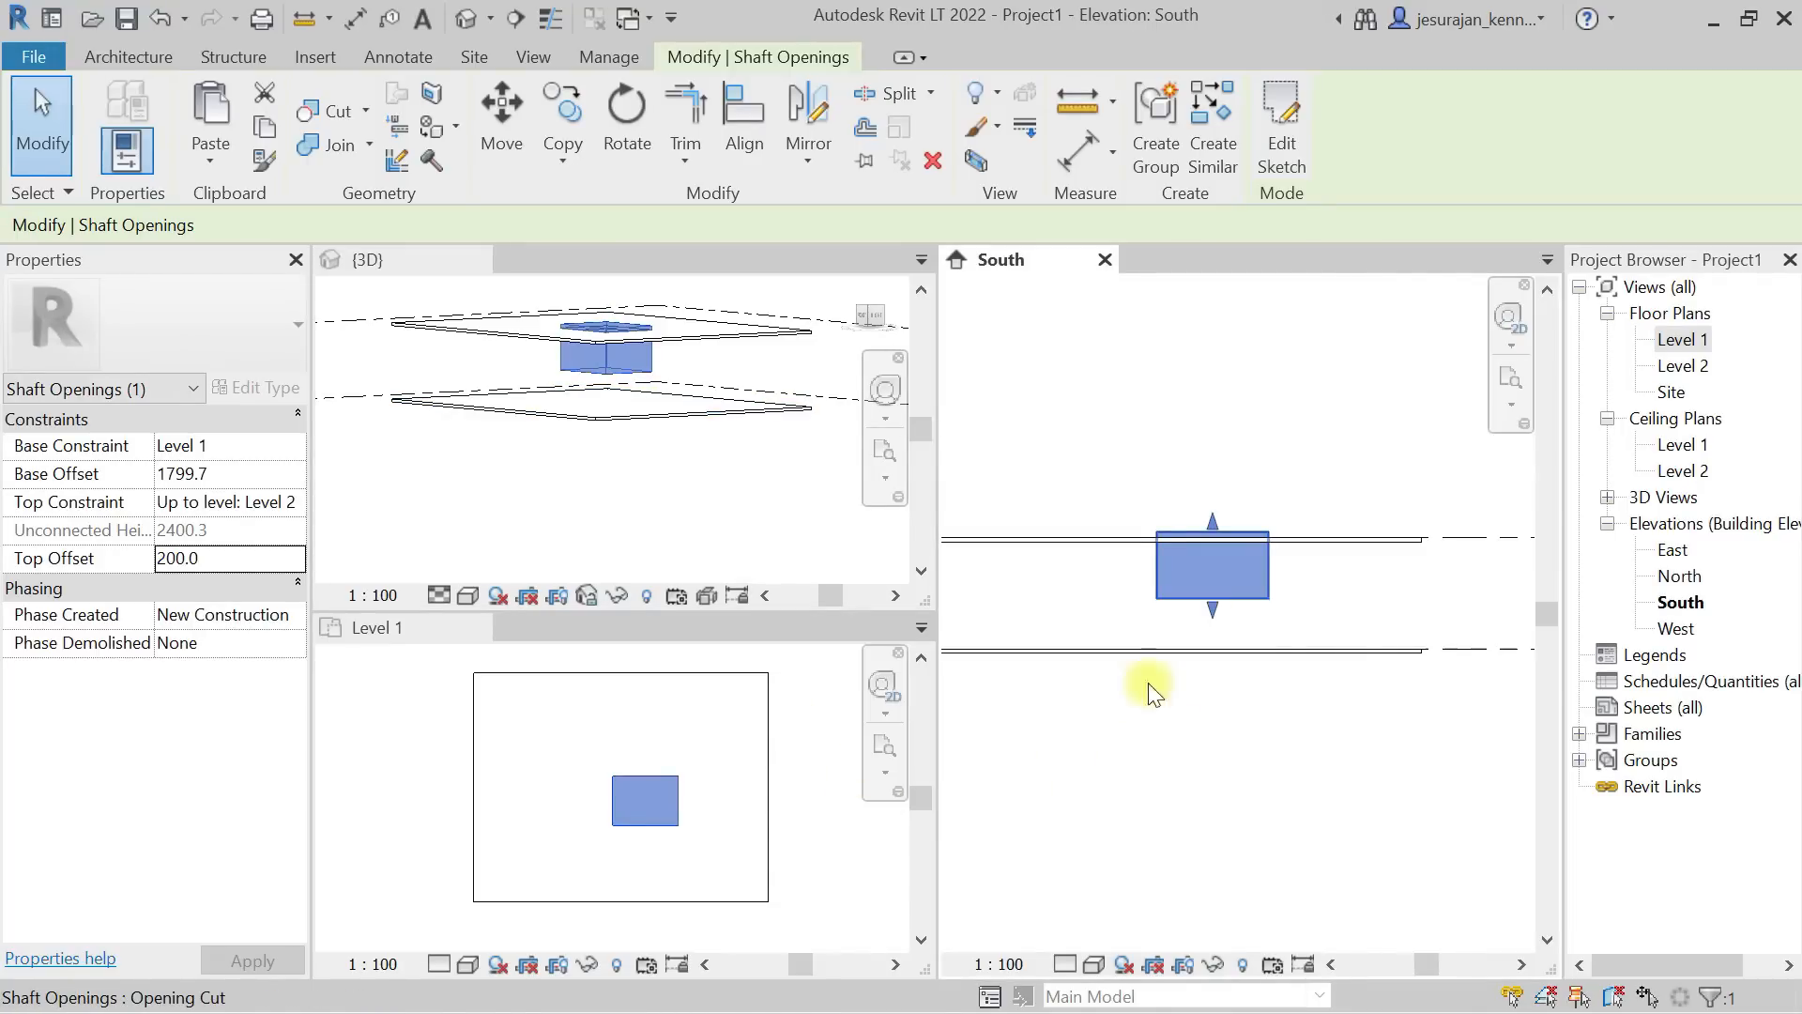
pyautogui.click(635, 809)
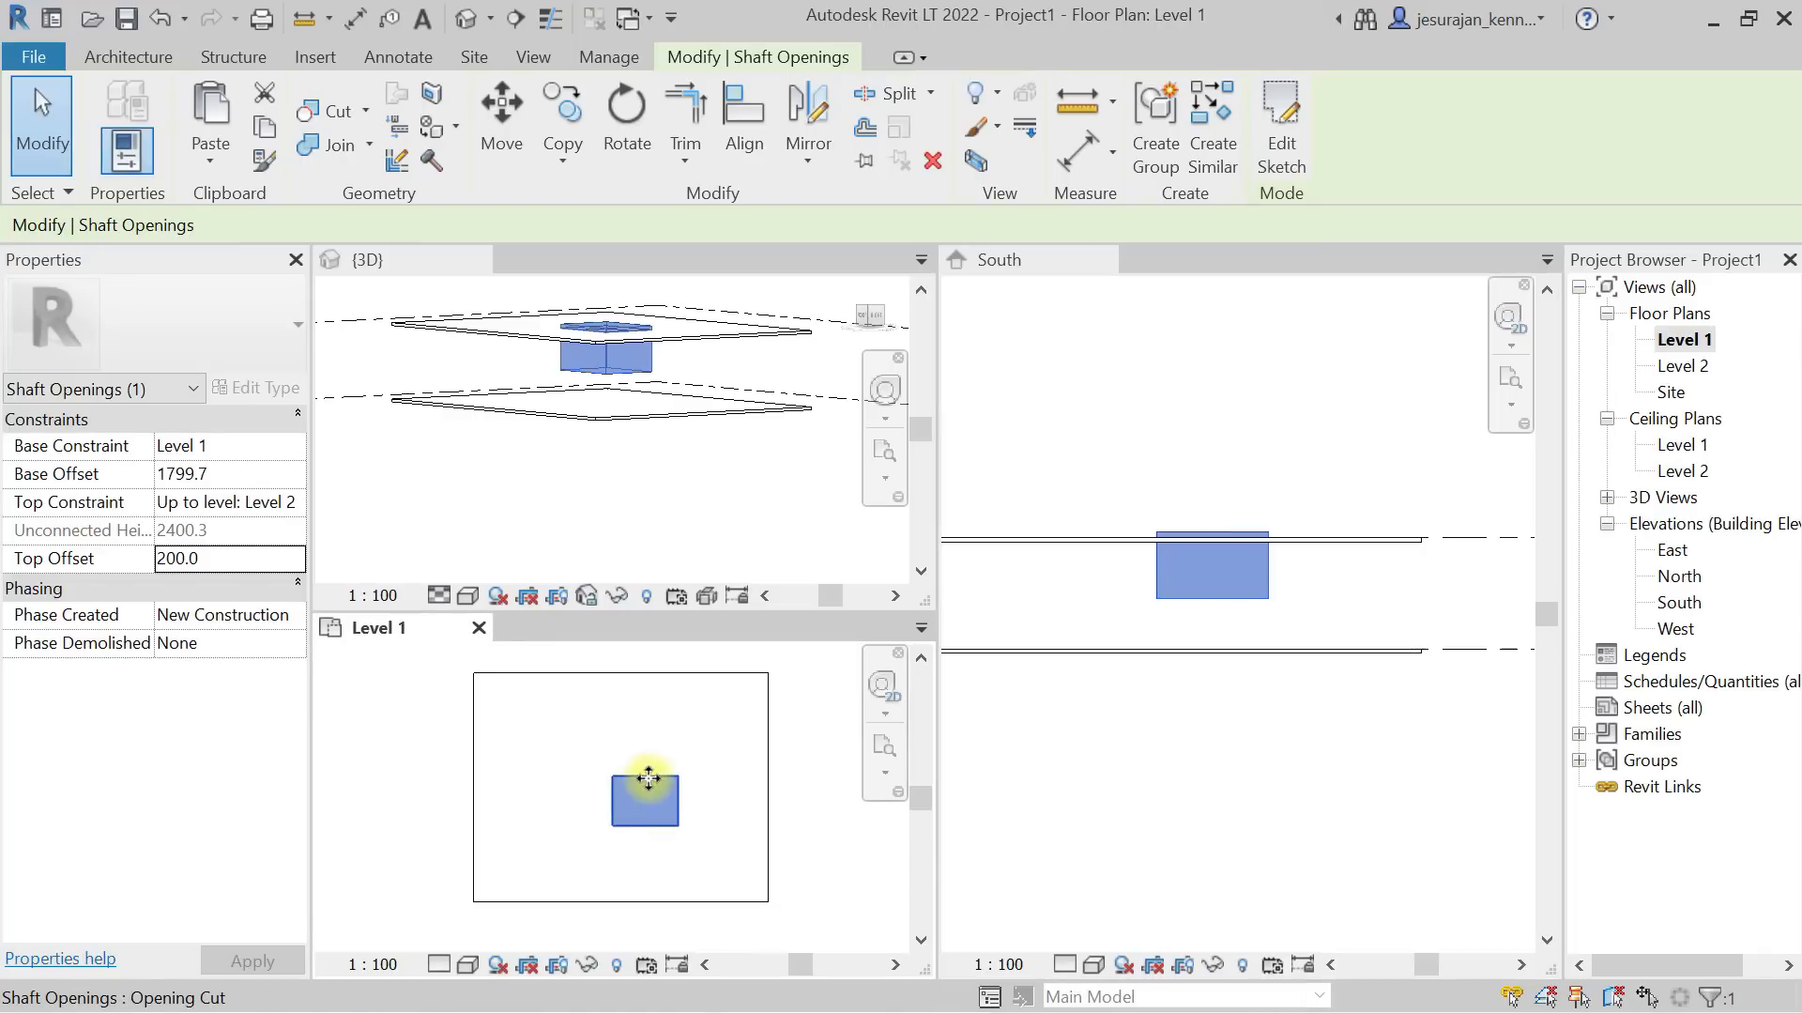
pyautogui.click(1278, 150)
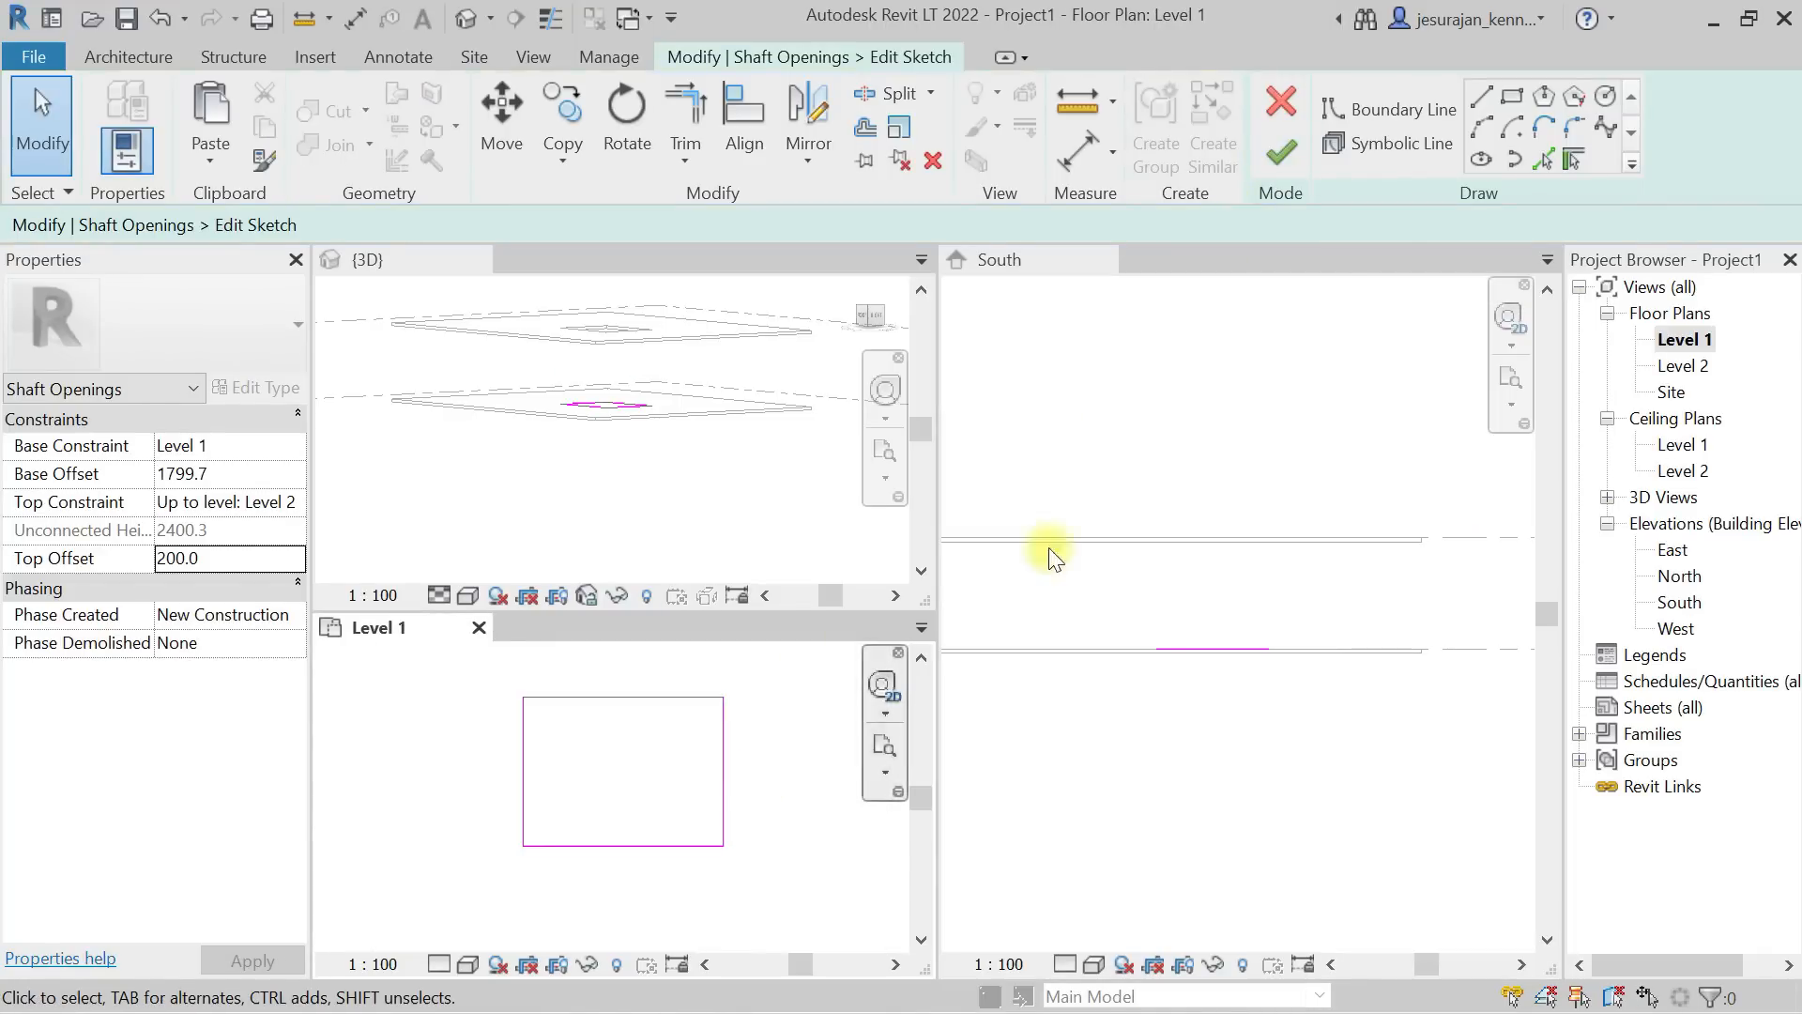
pyautogui.click(1603, 107)
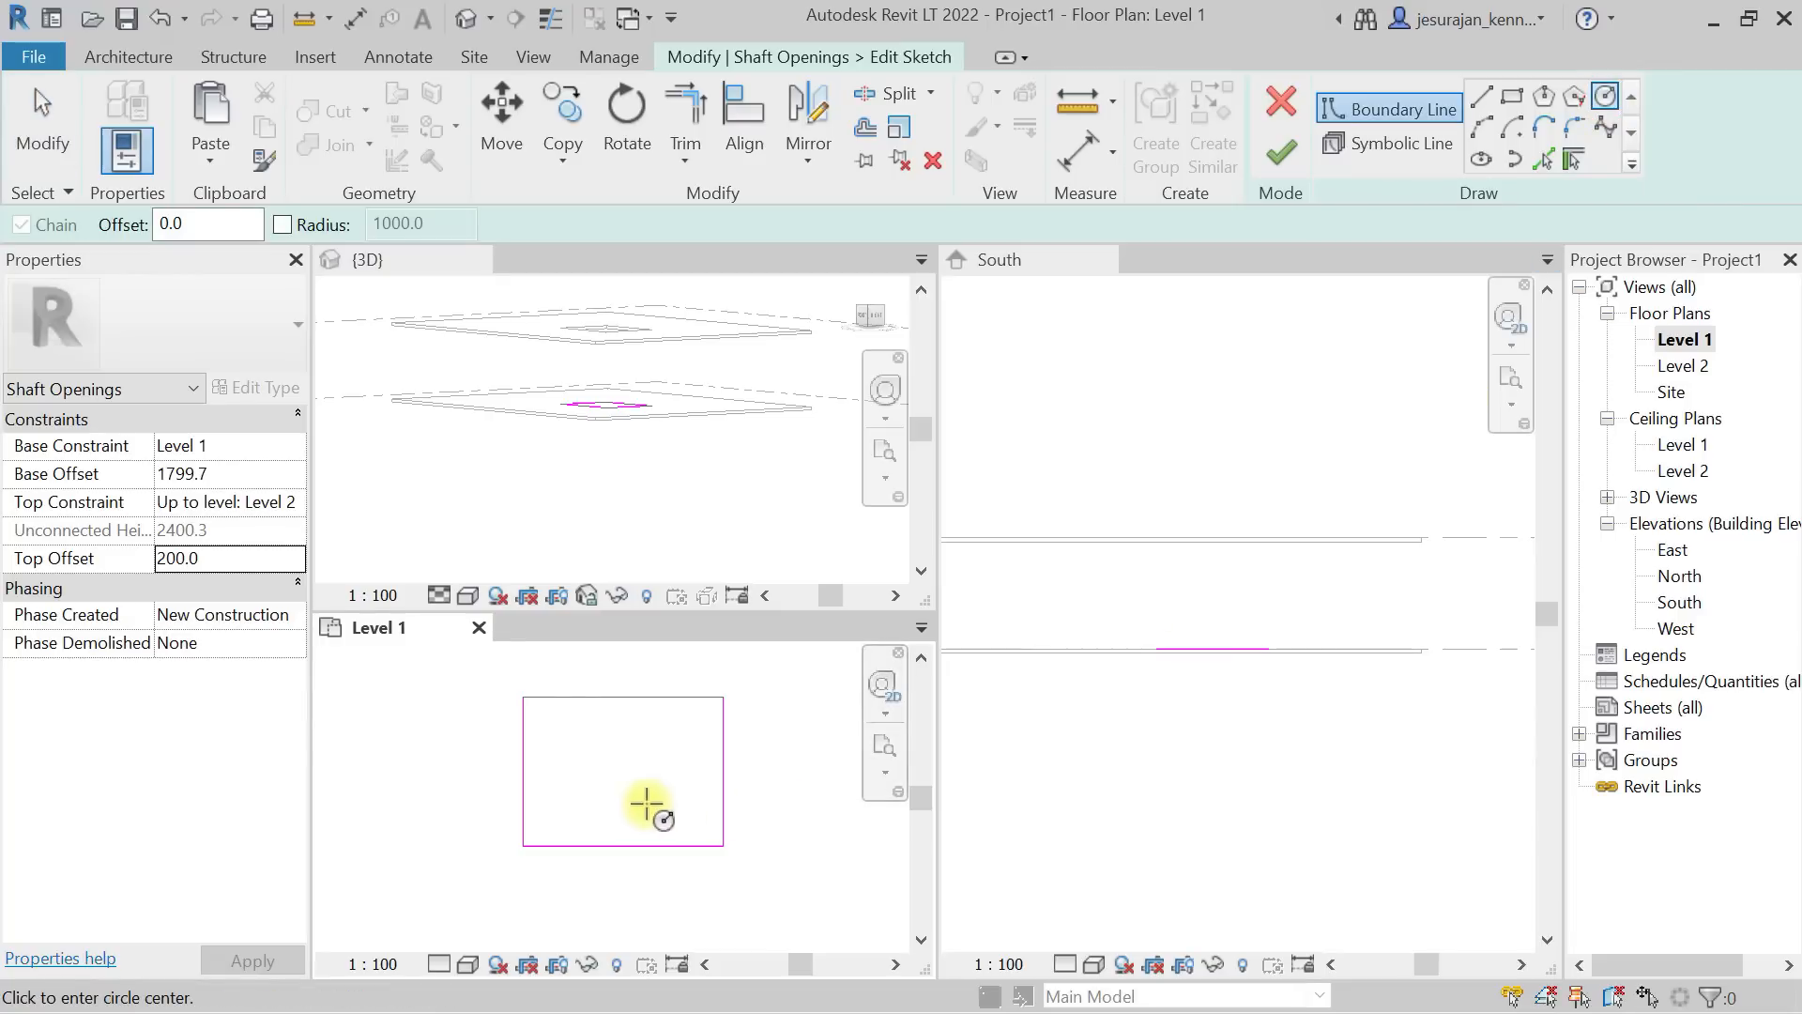
pyautogui.press('Escape')
pyautogui.moveTo(762, 662); pyautogui.dragTo(647, 765)
pyautogui.press('Delete')
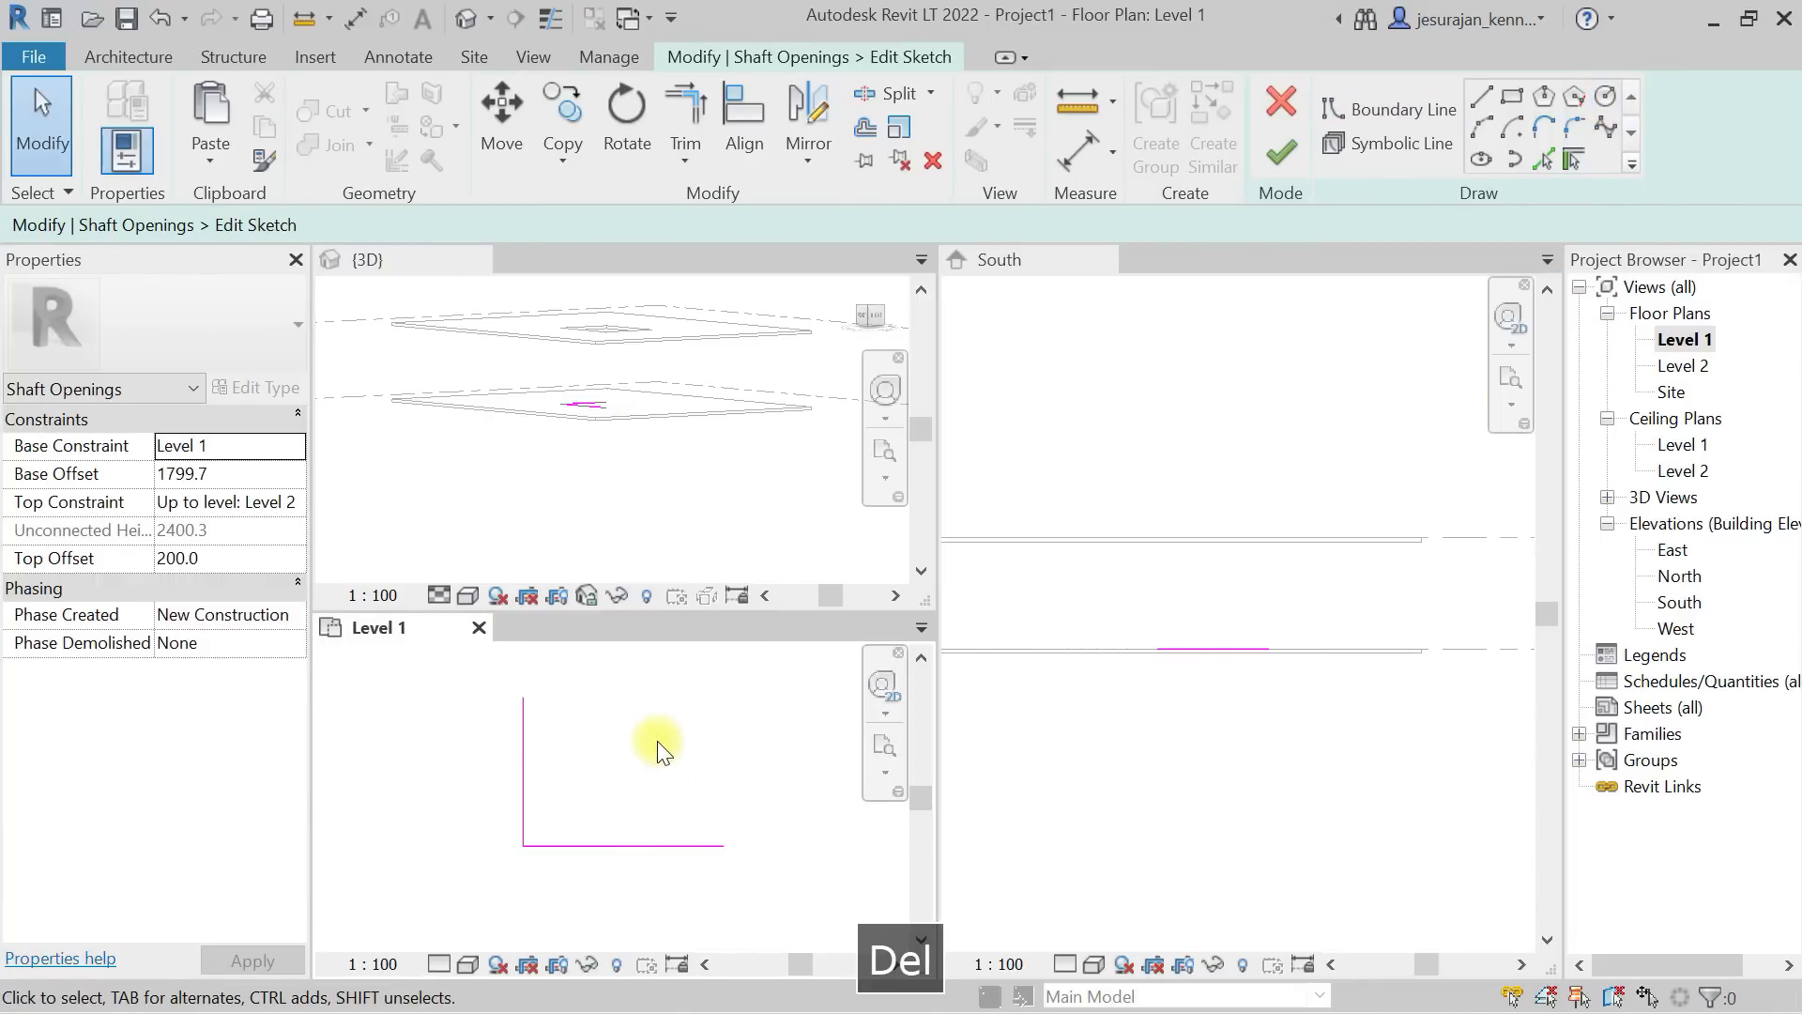
# Close the shaft boundary into a triangle with a diagonal line from the lower-right corner to the upper-left corner, and finish the sketch
pyautogui.click(1482, 97)
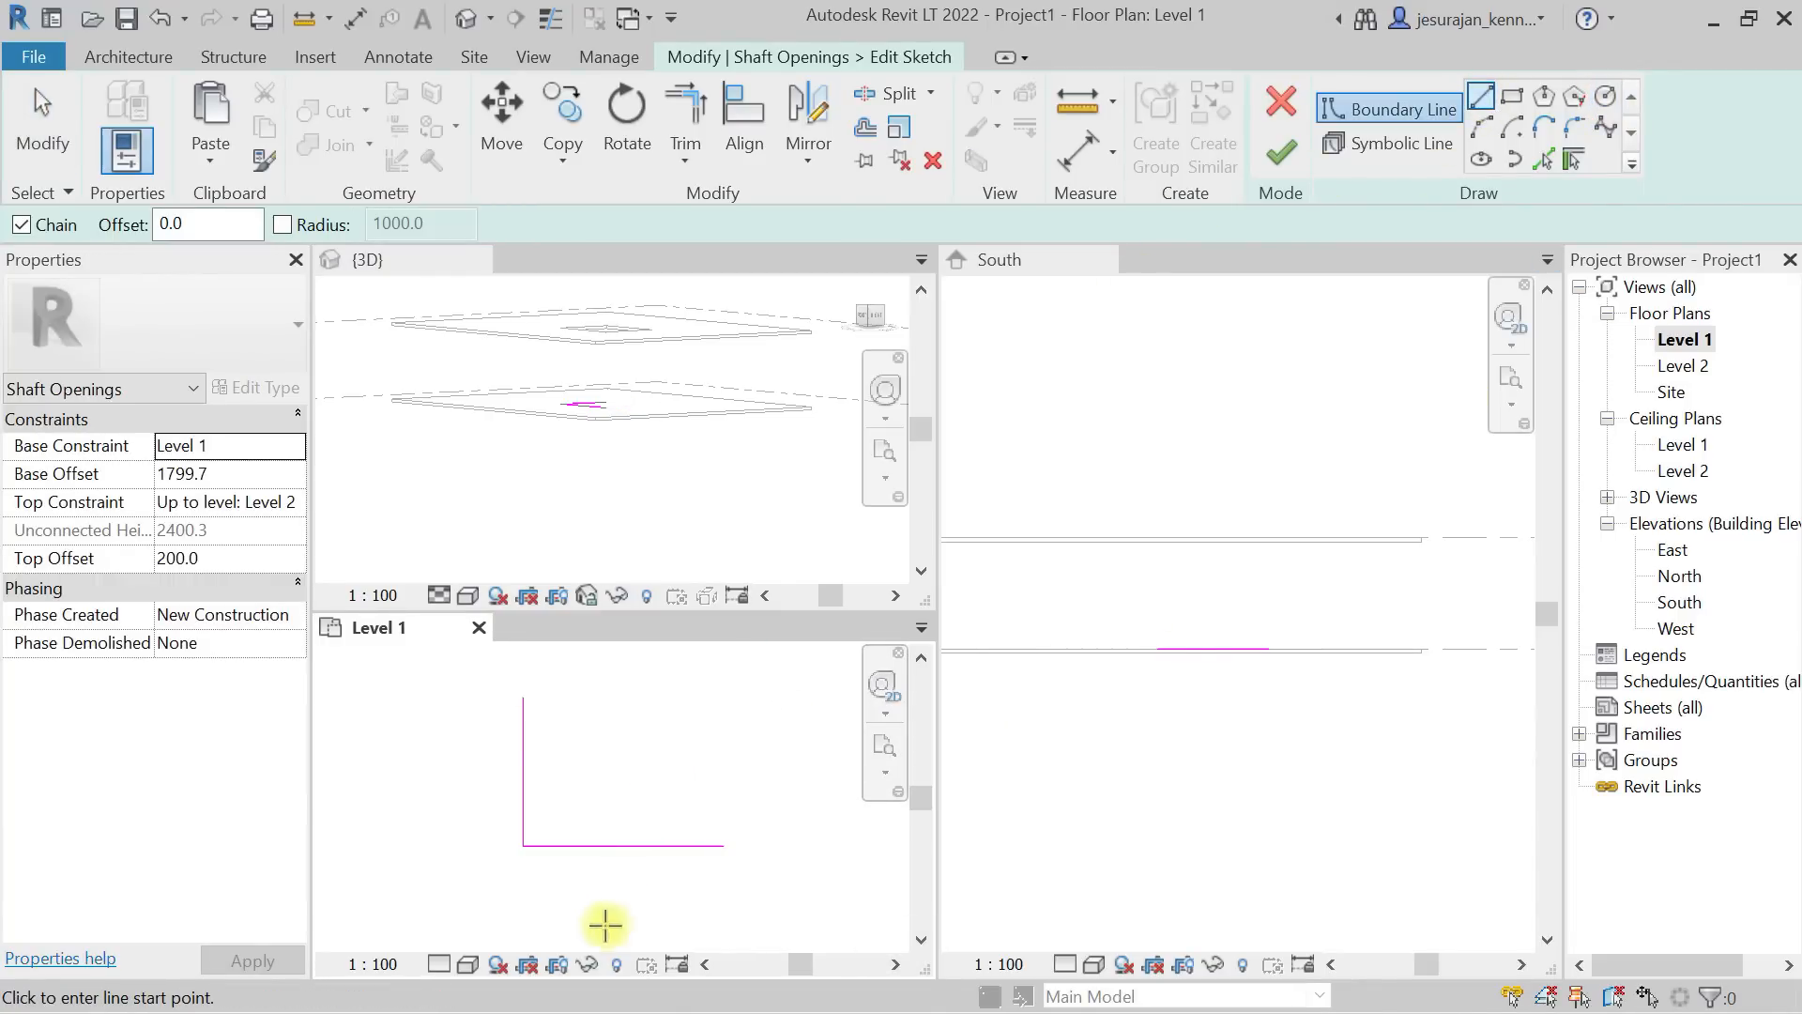
pyautogui.click(724, 845)
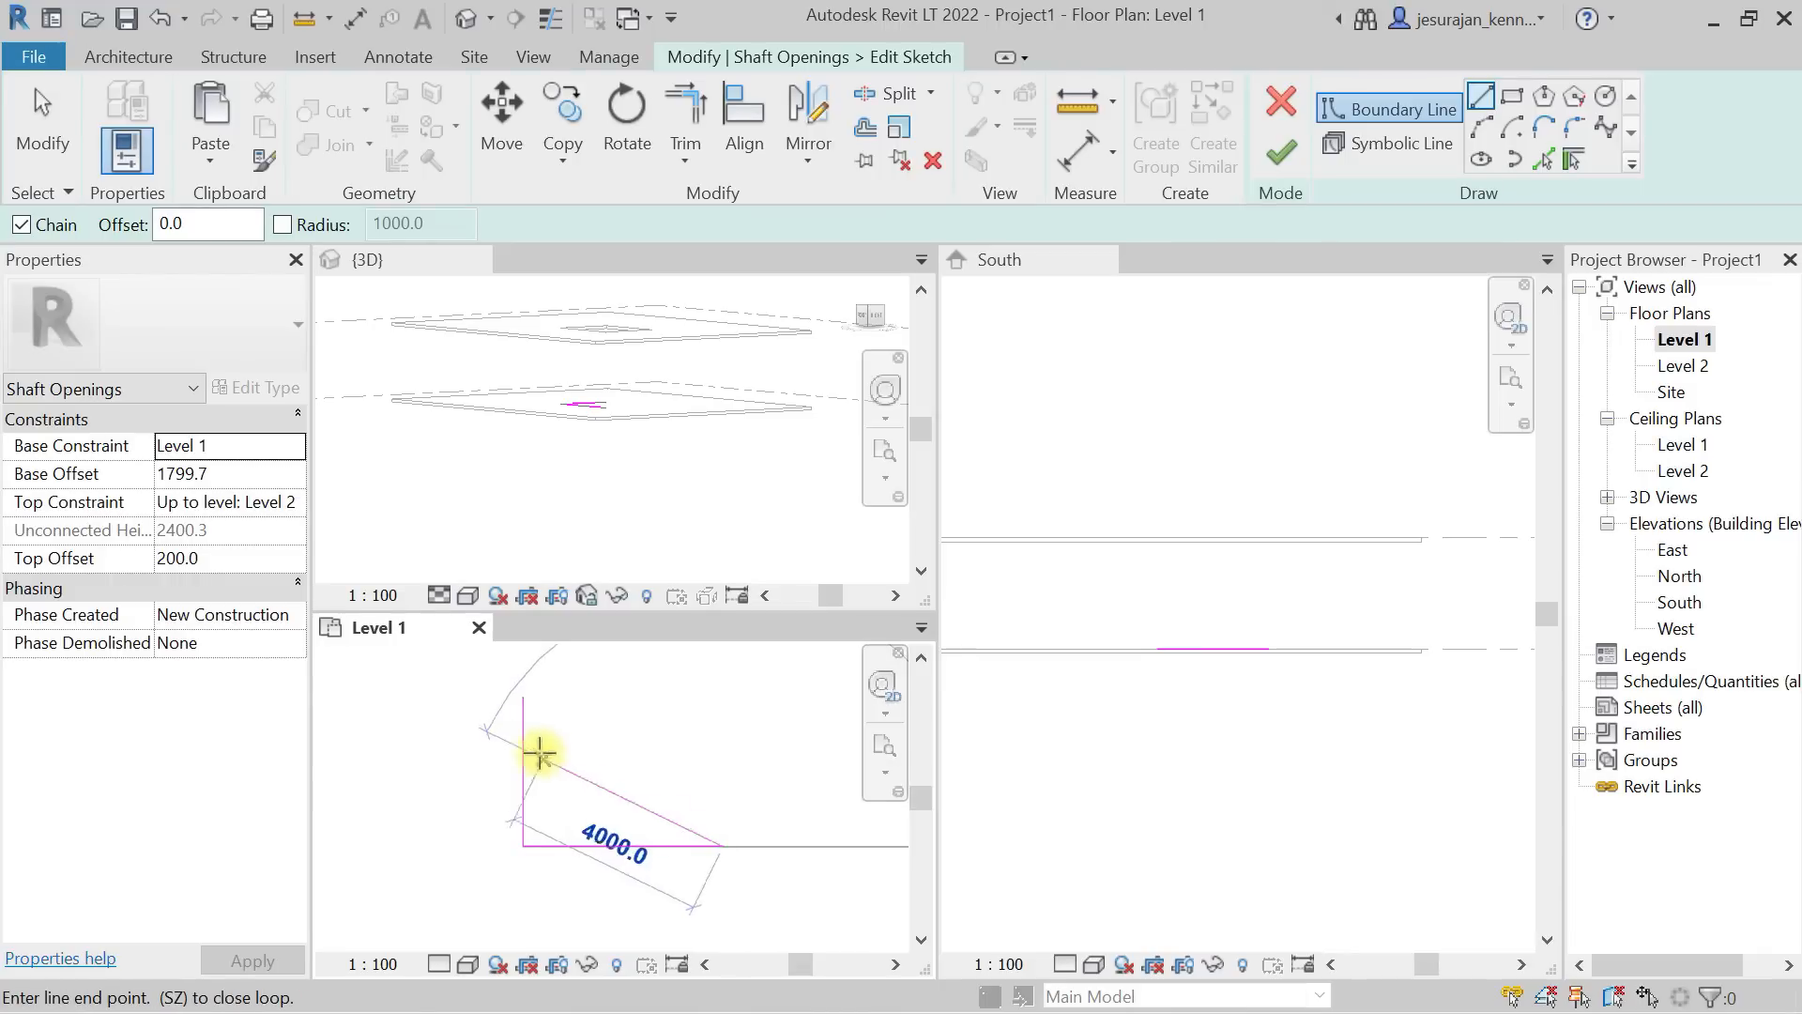
pyautogui.click(525, 699)
pyautogui.press('Escape')
pyautogui.press('Escape')
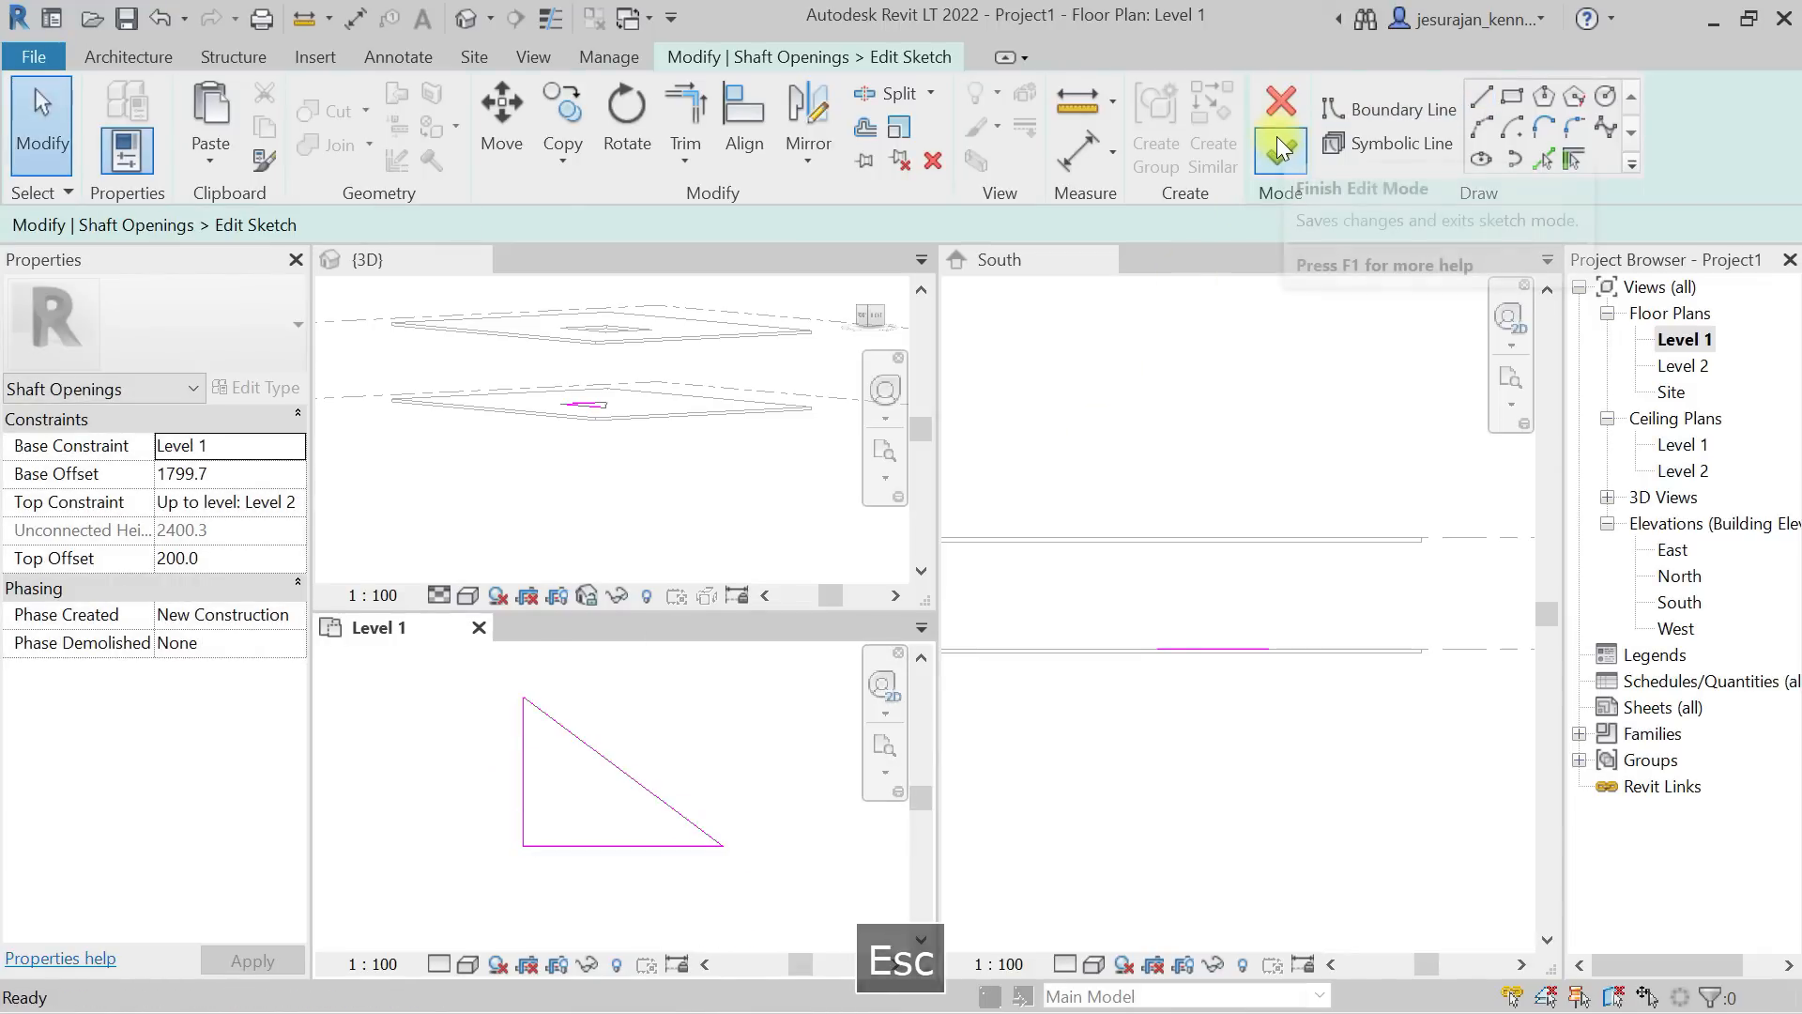
pyautogui.click(1278, 150)
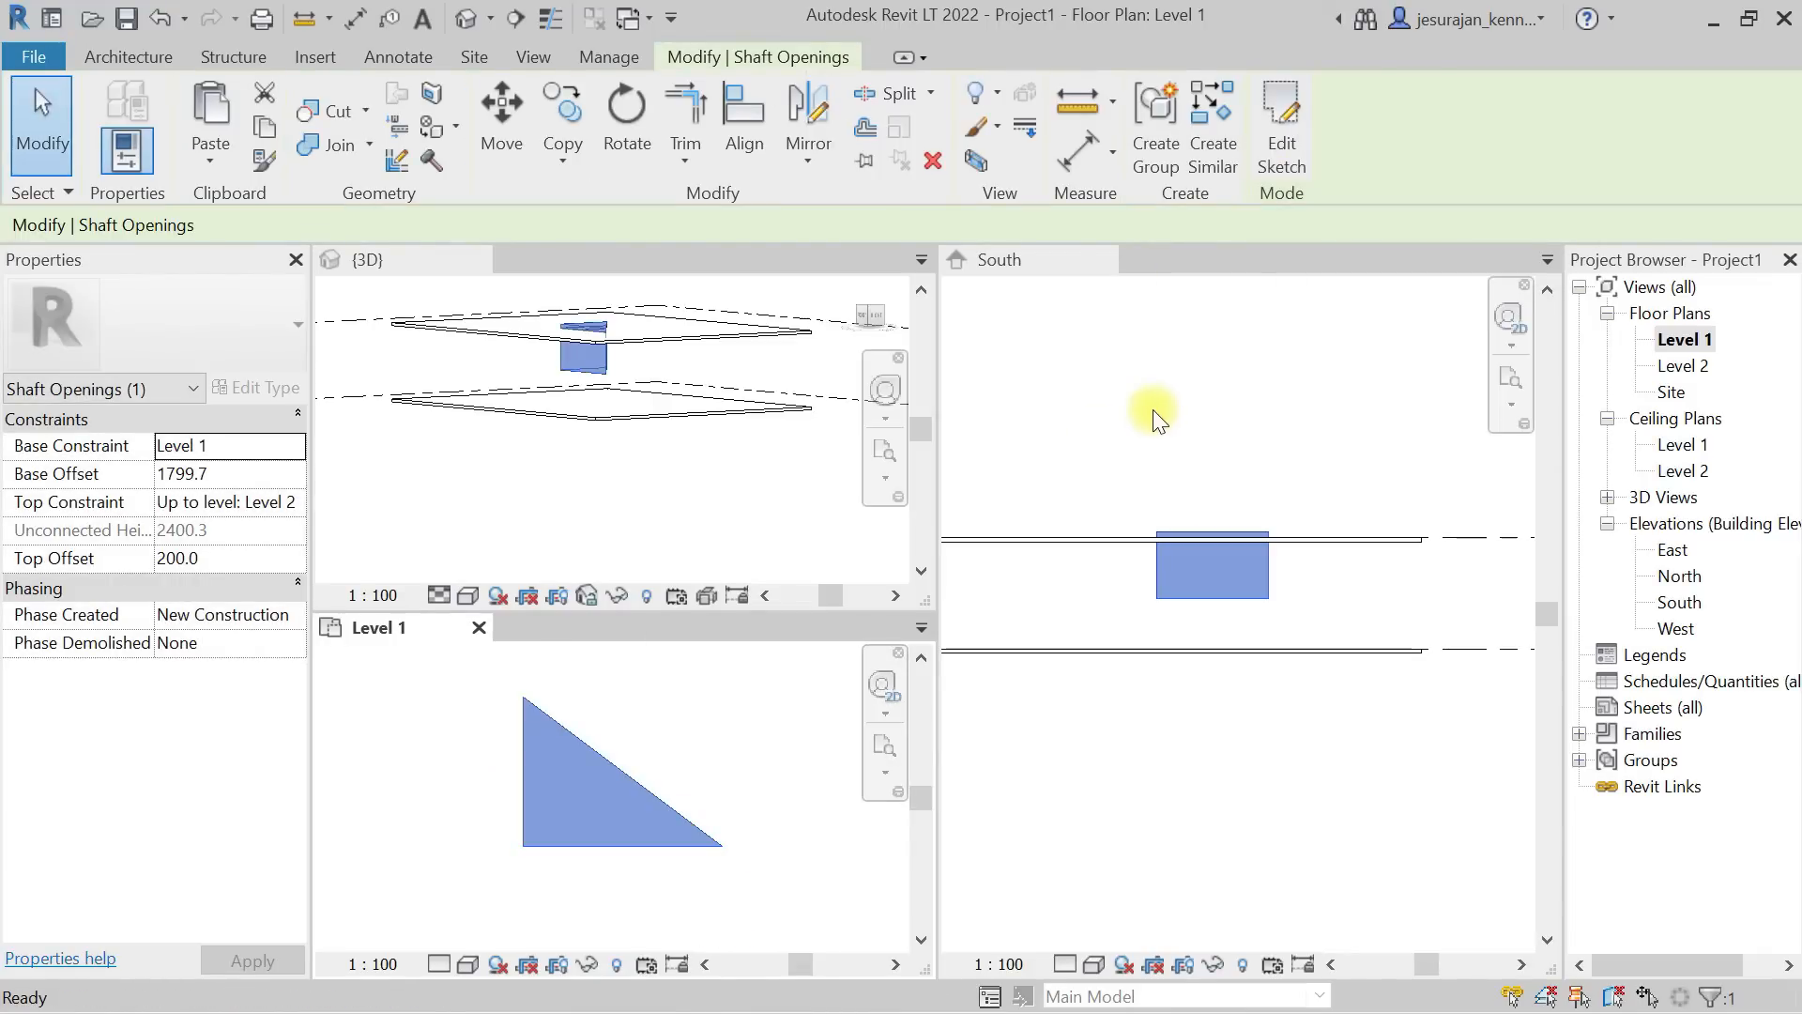
# In the South elevation, stretch the shaft's base below Level 1 to an offset of about -2774 and inspect the cut floors in 3D
pyautogui.click(1220, 584)
pyautogui.moveTo(1211, 602); pyautogui.dragTo(1215, 743)
pyautogui.keyDown('shift'); pyautogui.moveTo(526, 422); pyautogui.dragTo(566, 398, button='middle'); pyautogui.keyUp('shift')
pyautogui.click(708, 515)
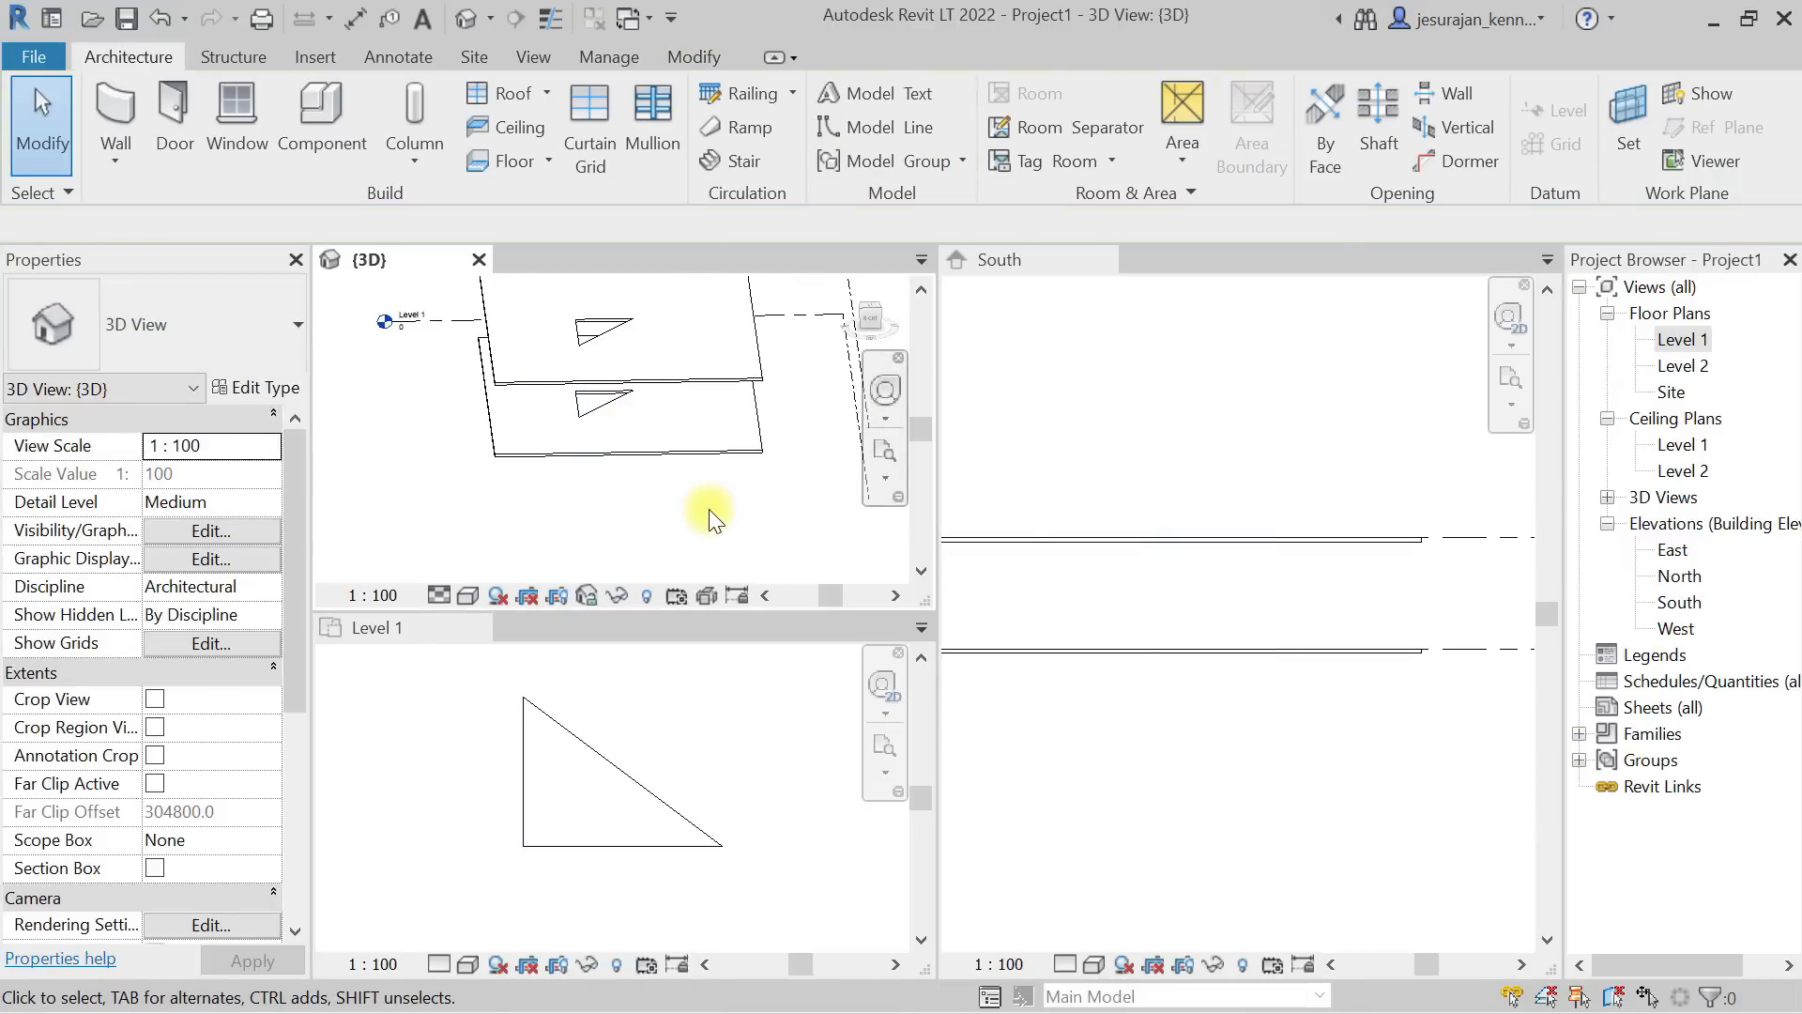
# Reopen the shaft's sketch in the Level 1 plan and draw a symbolic line from the lower-right corner to the left edge
pyautogui.click(635, 765)
pyautogui.click(612, 766)
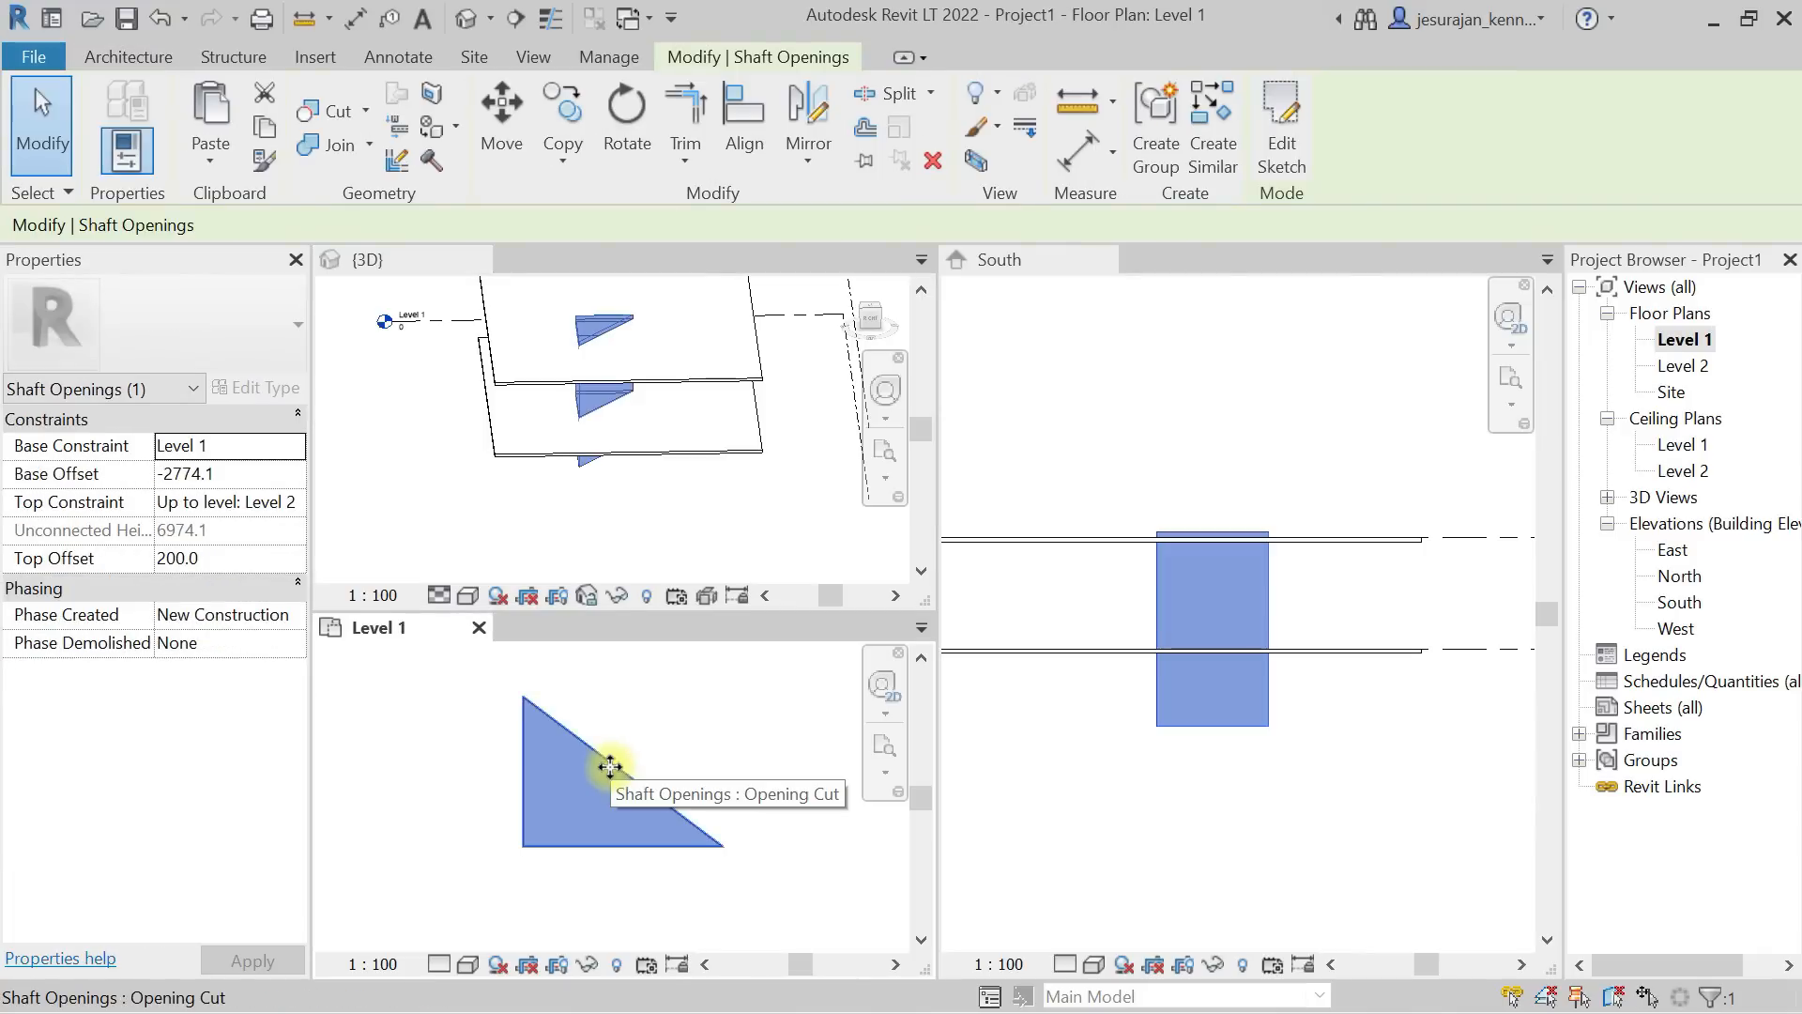
pyautogui.doubleClick(610, 767)
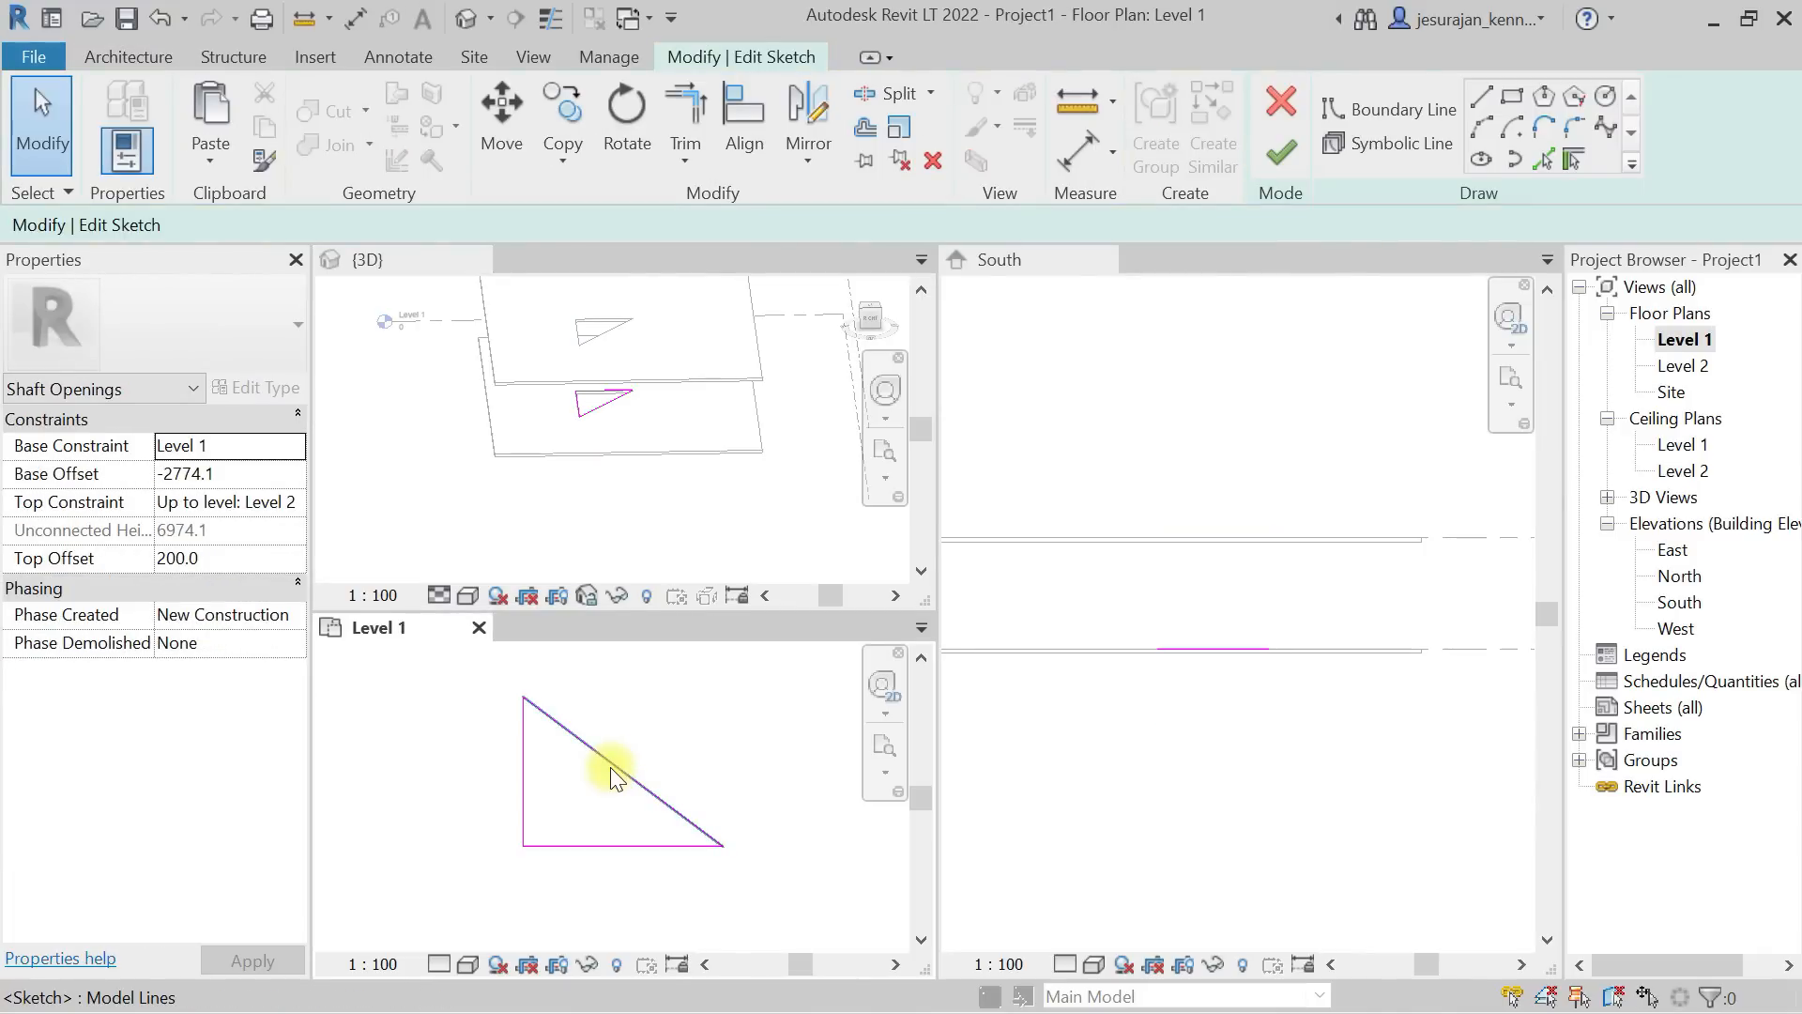
pyautogui.click(1399, 145)
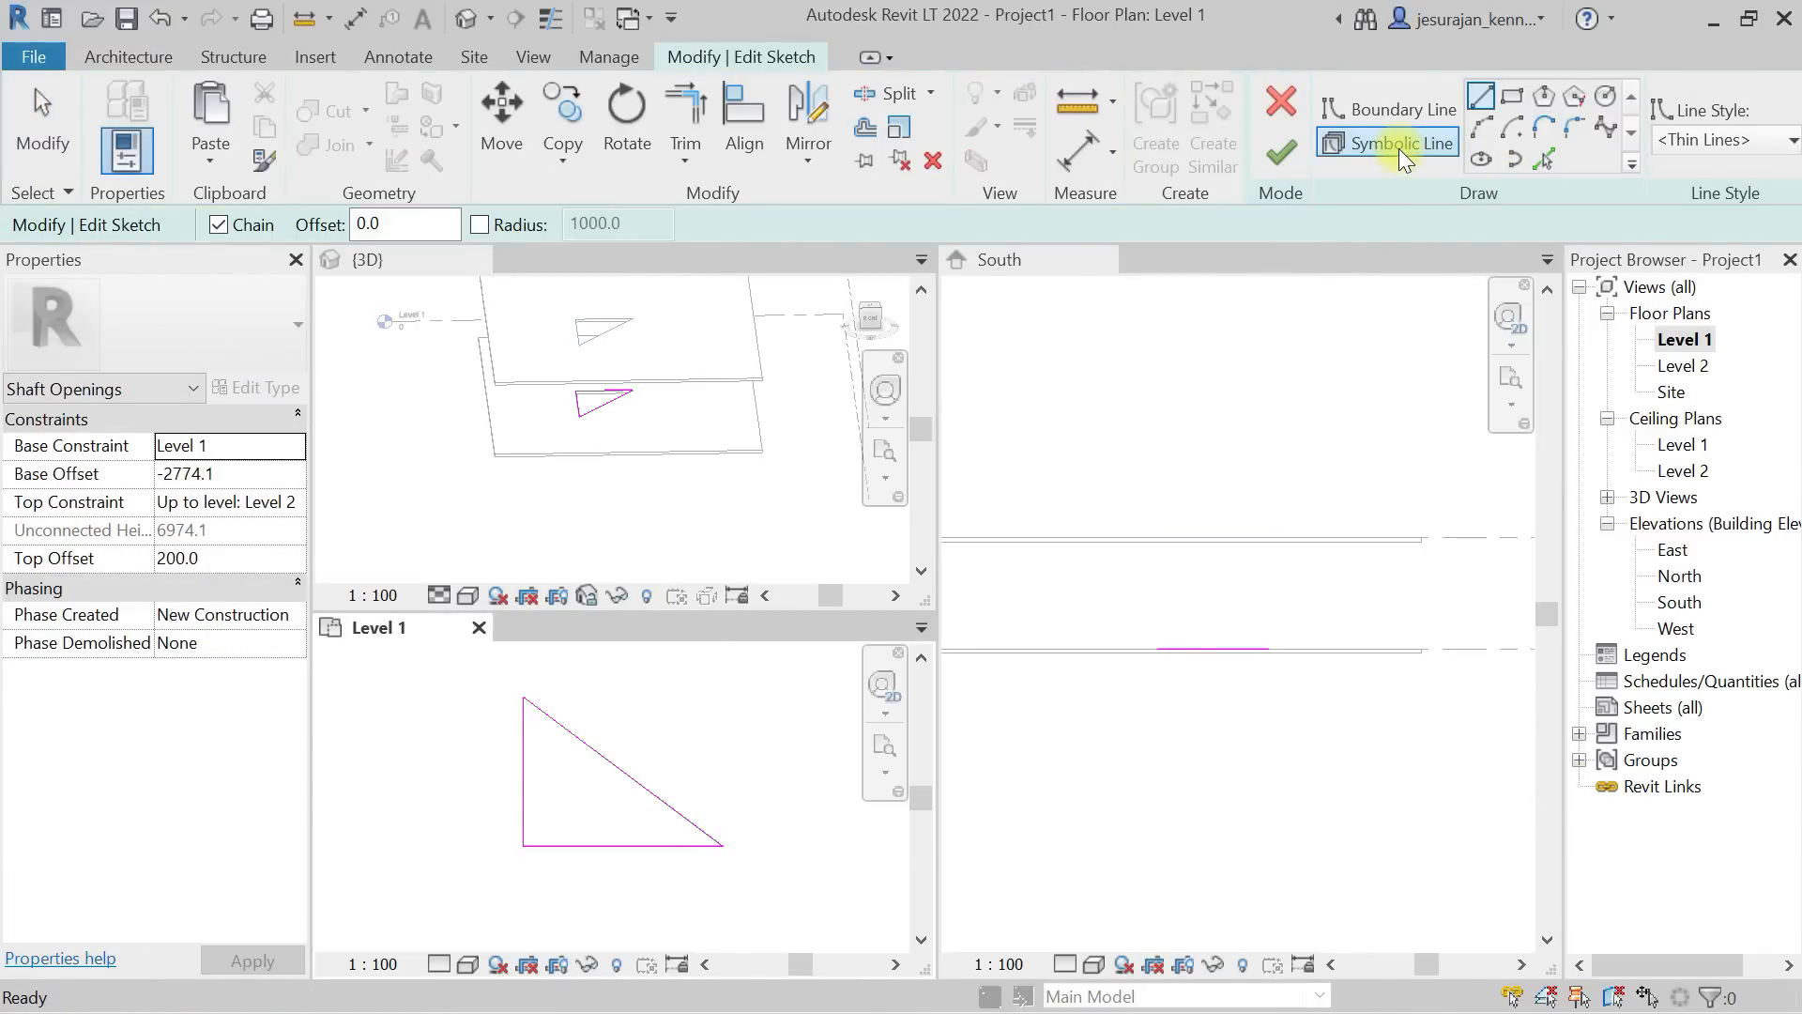
pyautogui.click(721, 846)
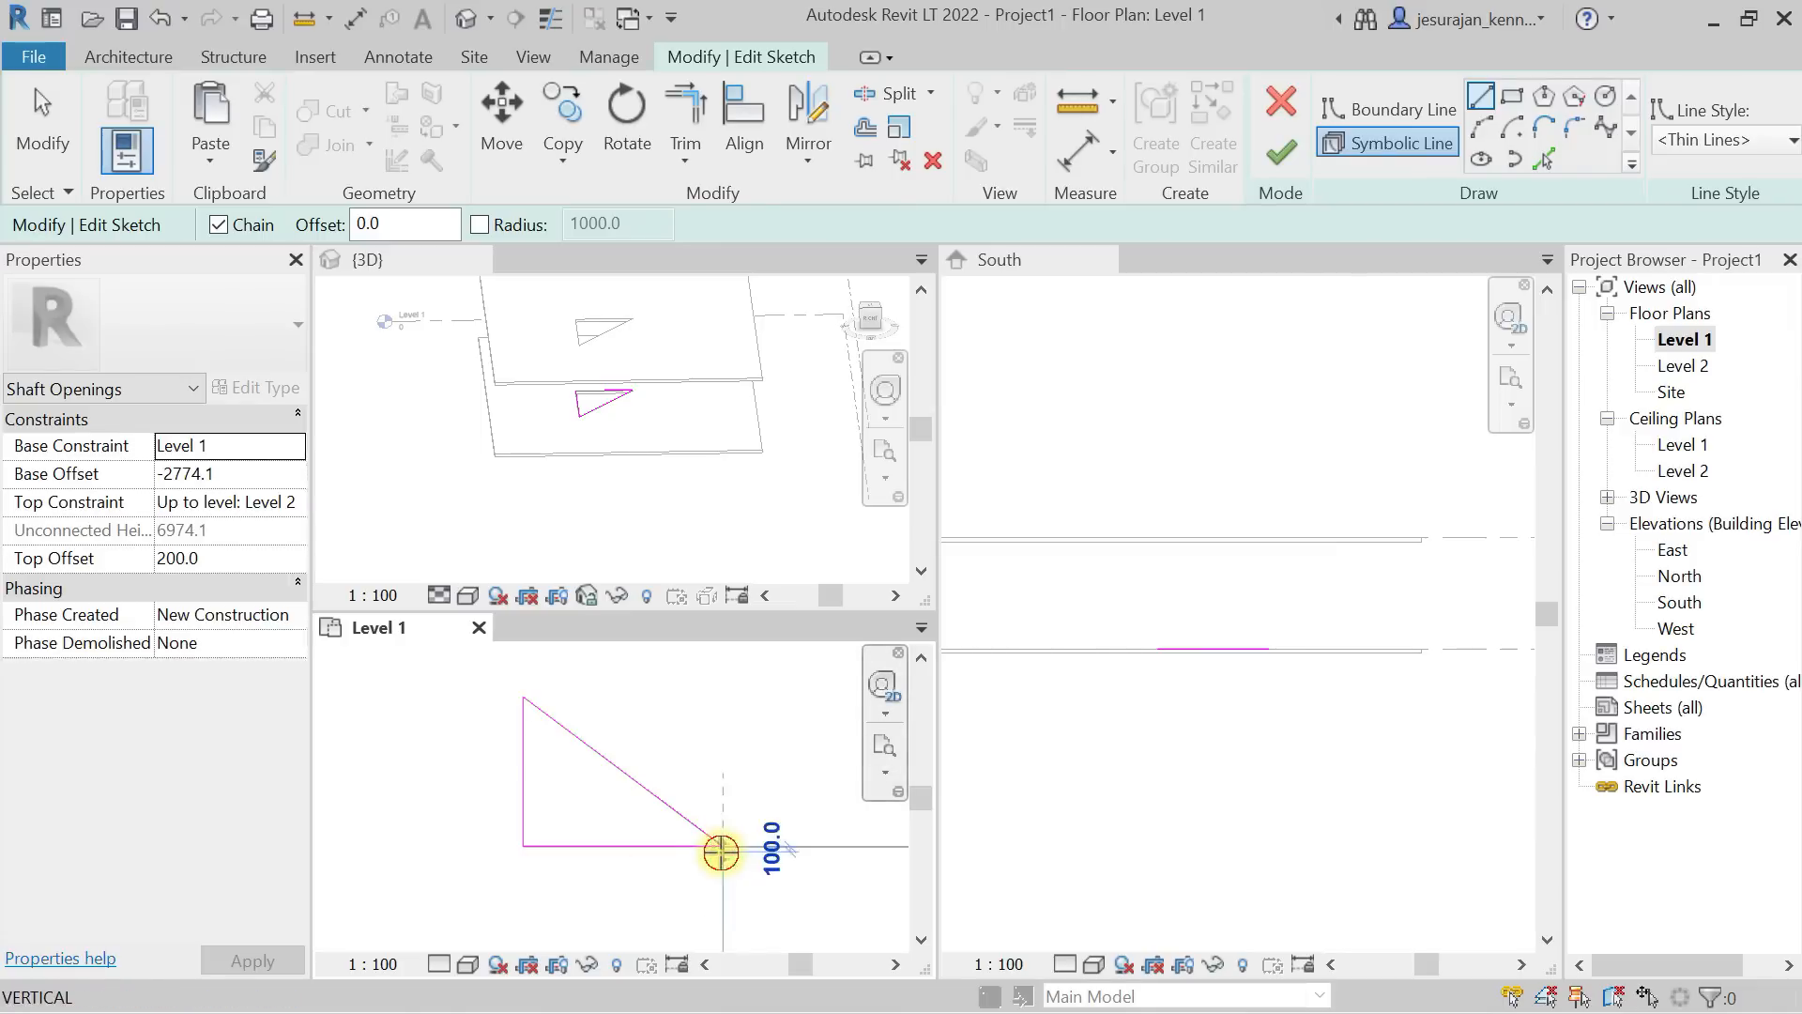
pyautogui.click(519, 757)
pyautogui.press('Escape')
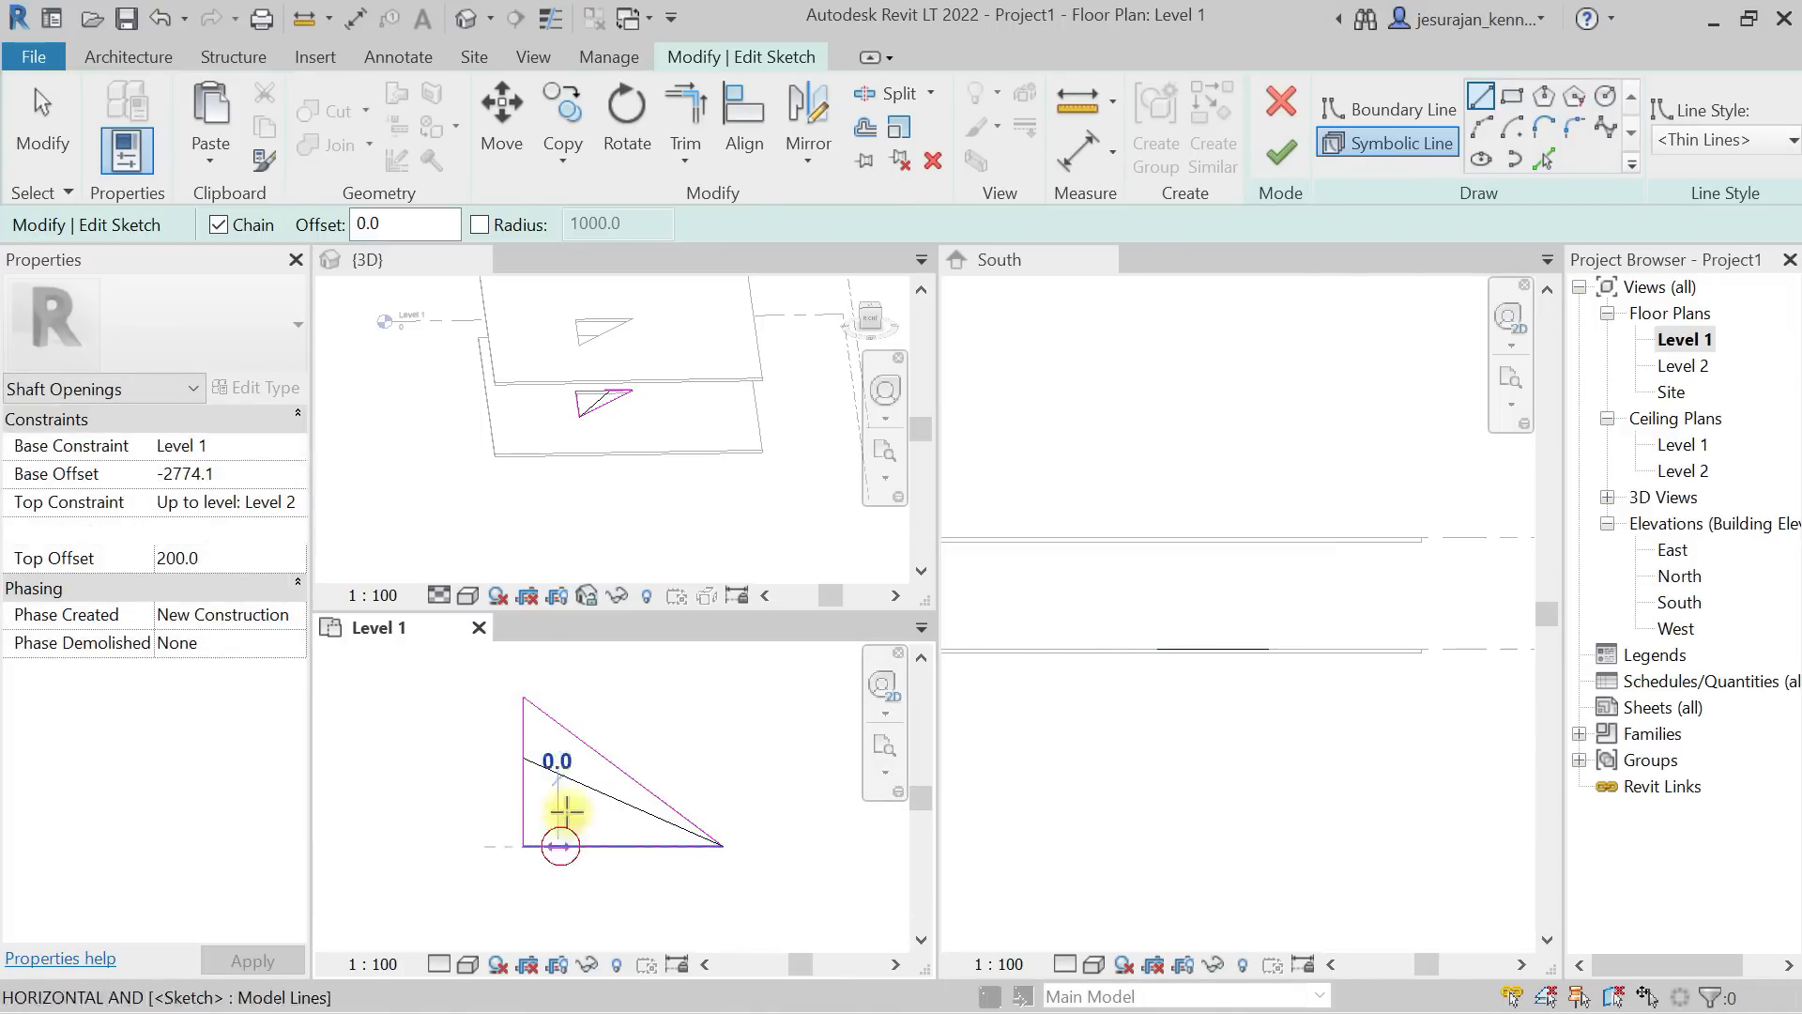
# Add a second symbolic line from the triangle's bottom edge up to its diagonal edge, and finish the shaft sketch
pyautogui.click(558, 845)
pyautogui.click(577, 741)
pyautogui.press('Escape')
pyautogui.press('Escape')
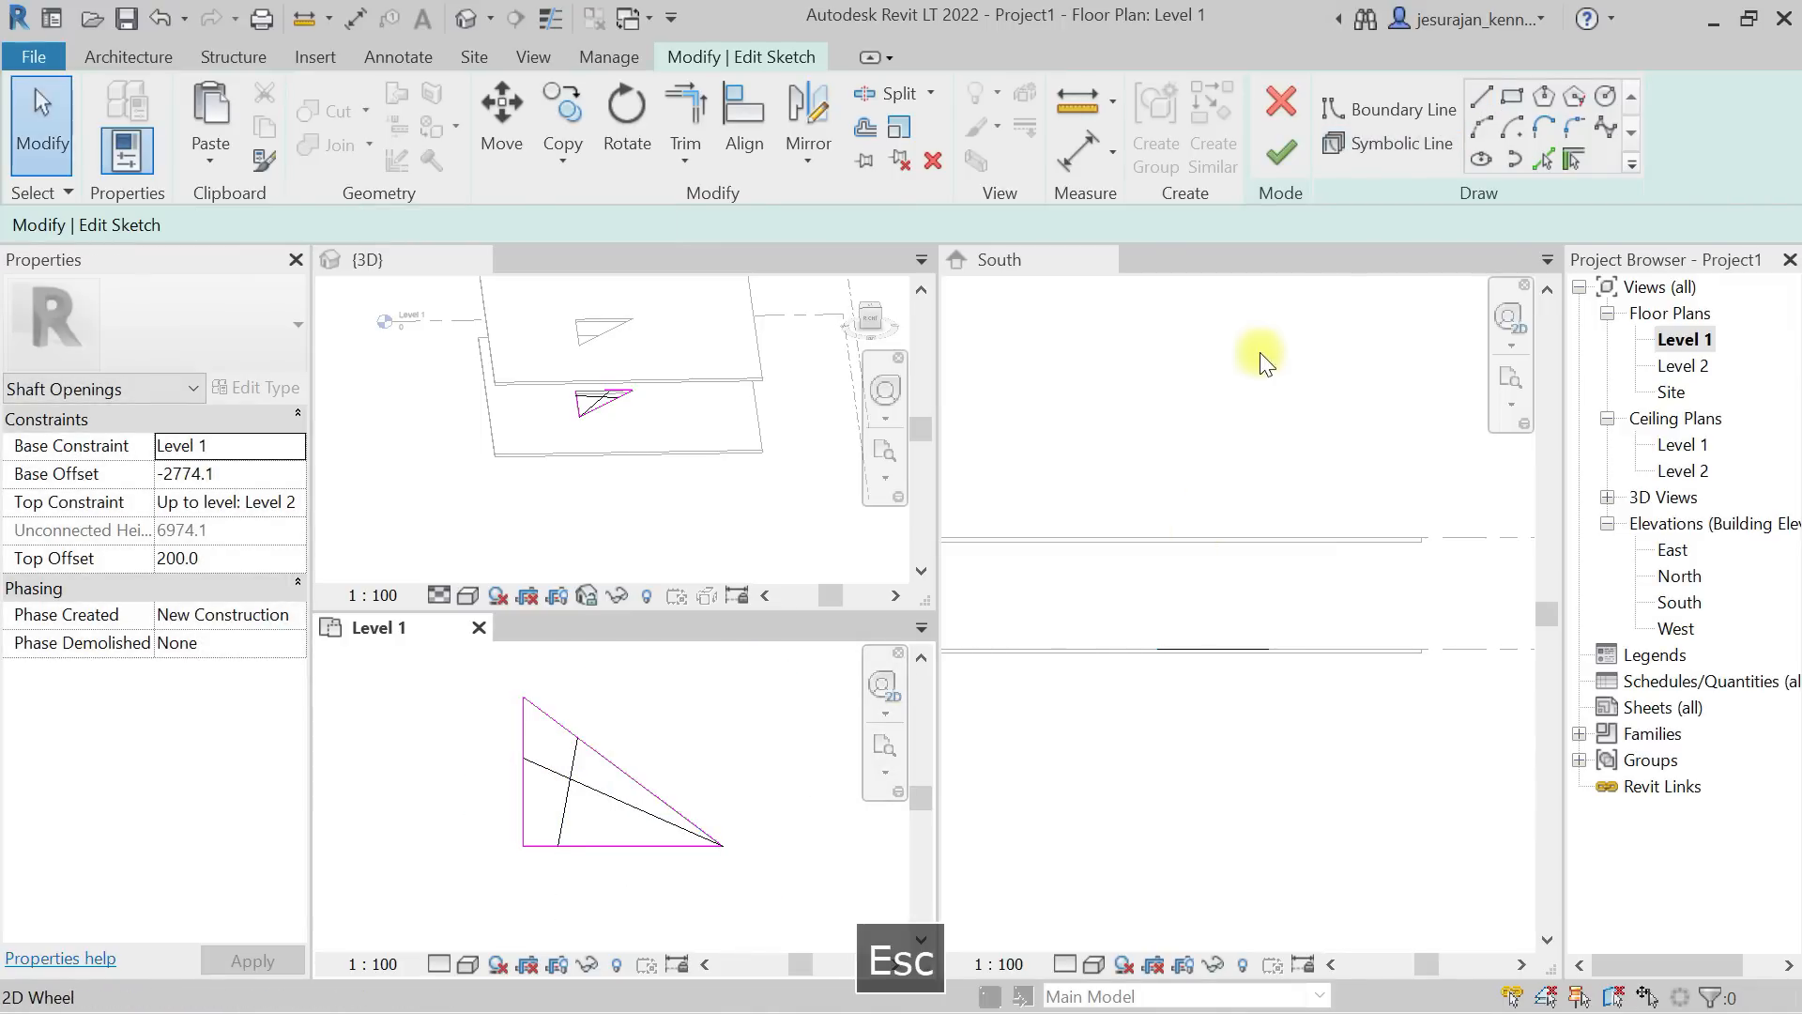
pyautogui.click(1352, 146)
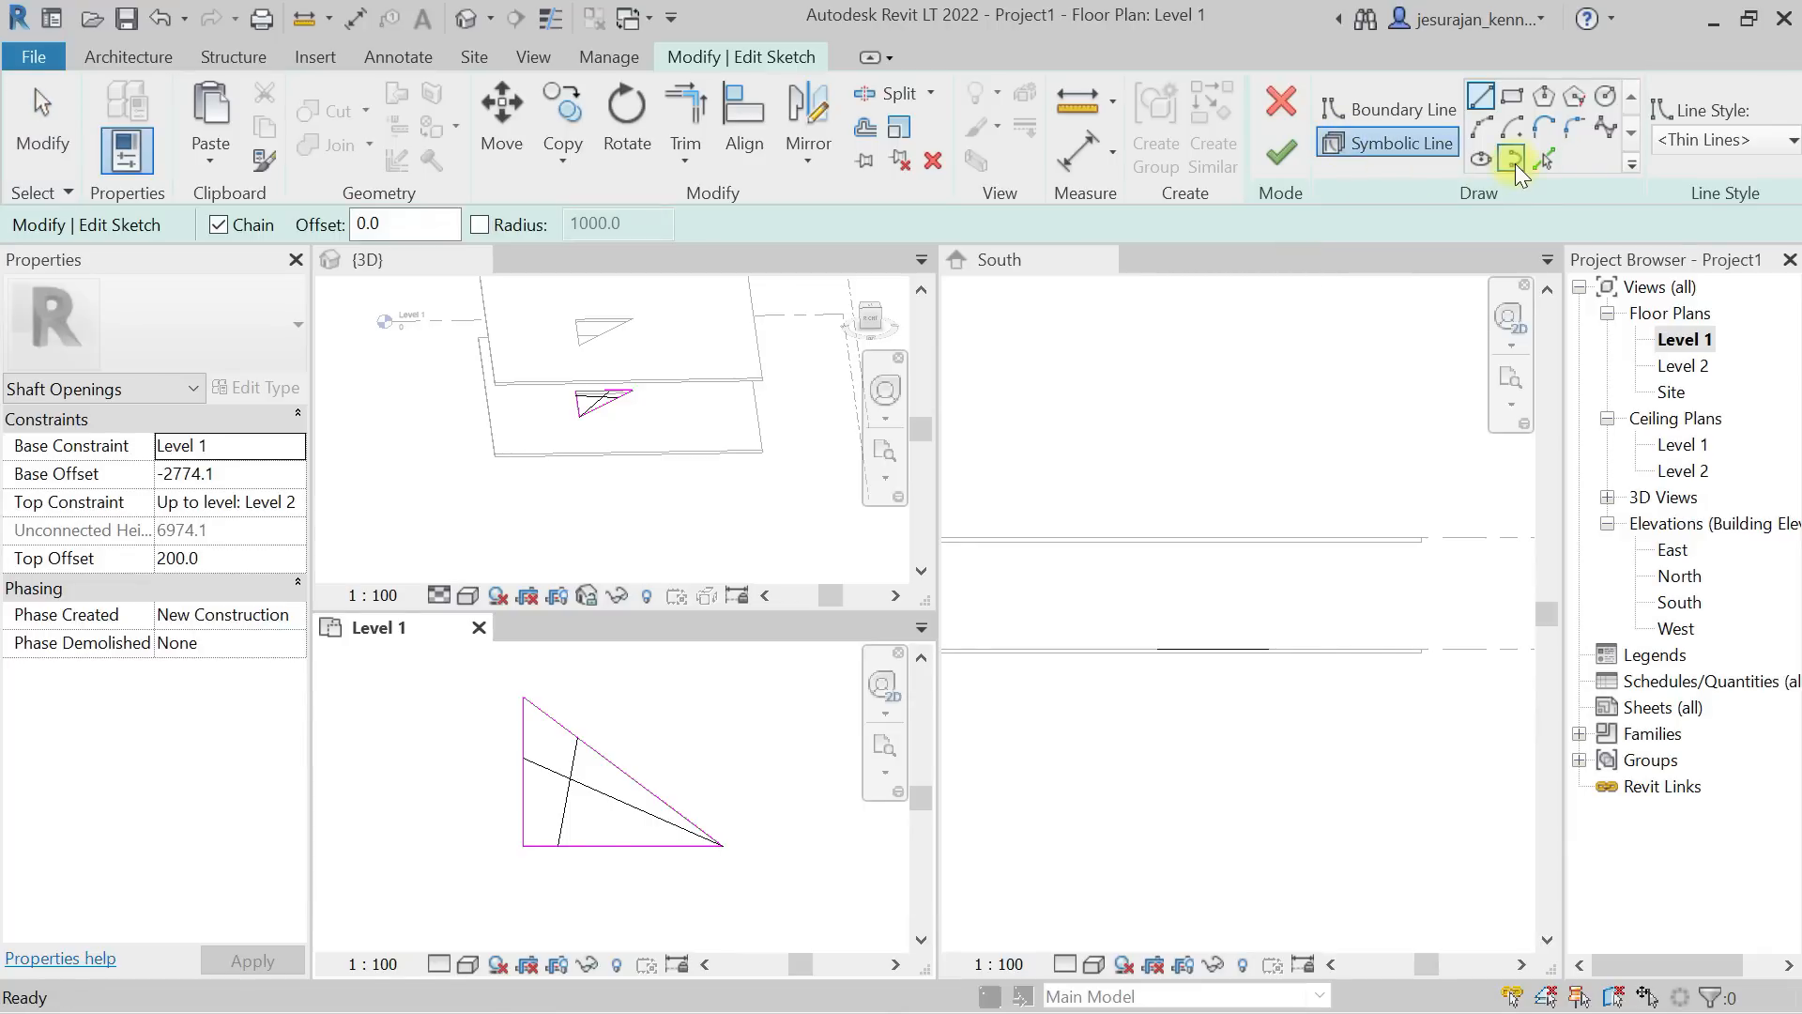
pyautogui.click(1295, 157)
pyautogui.click(601, 838)
pyautogui.click(690, 904)
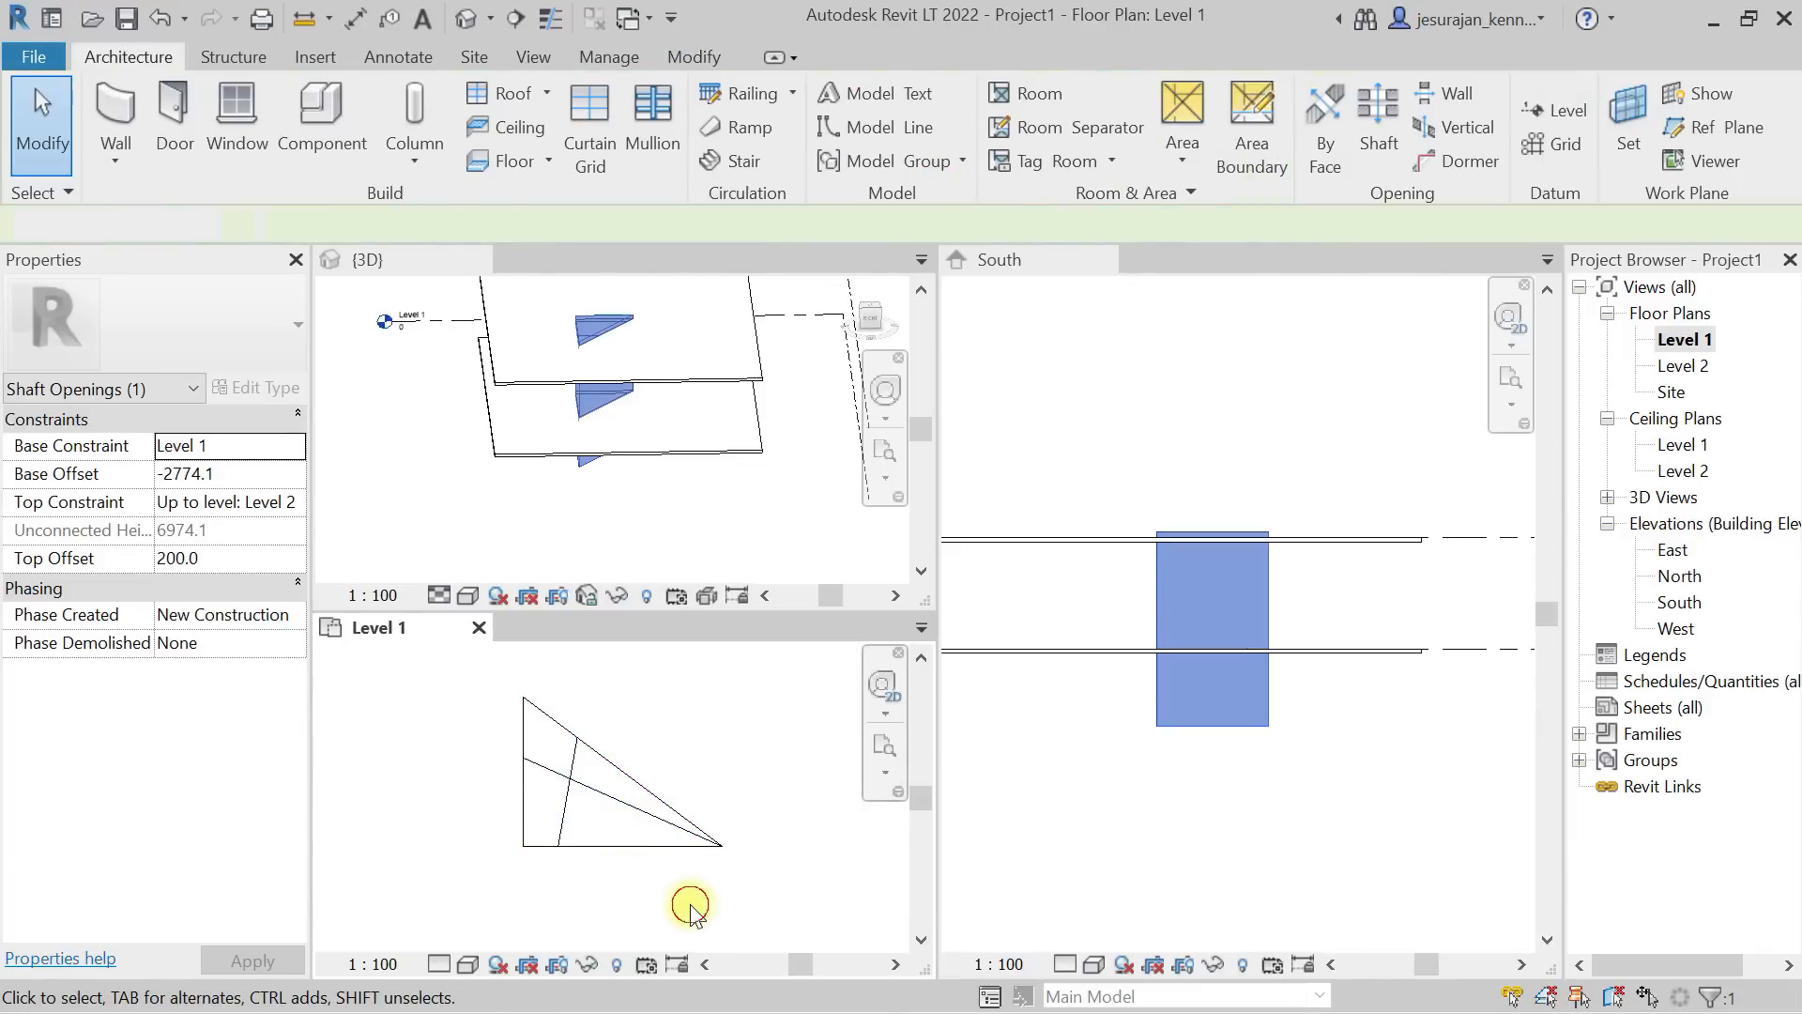